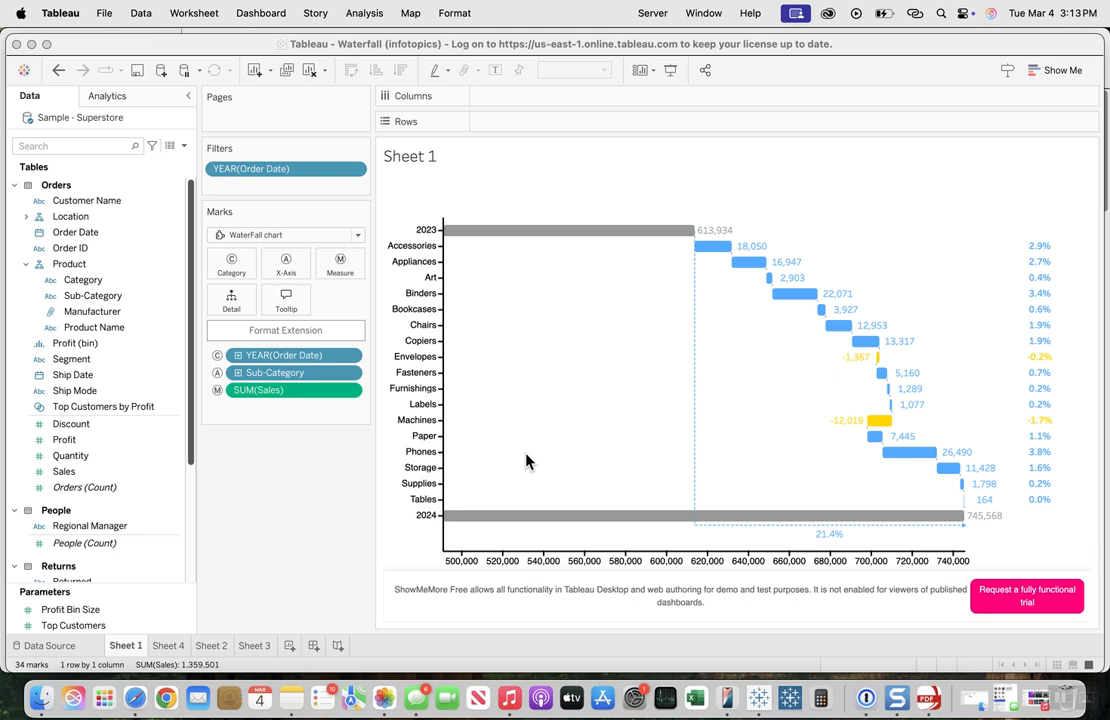
Step: Examine the finished waterfall chart on Sheet 1, including its 2023 and 2024 total bars, after a brief look at Sheet 4
click(167, 646)
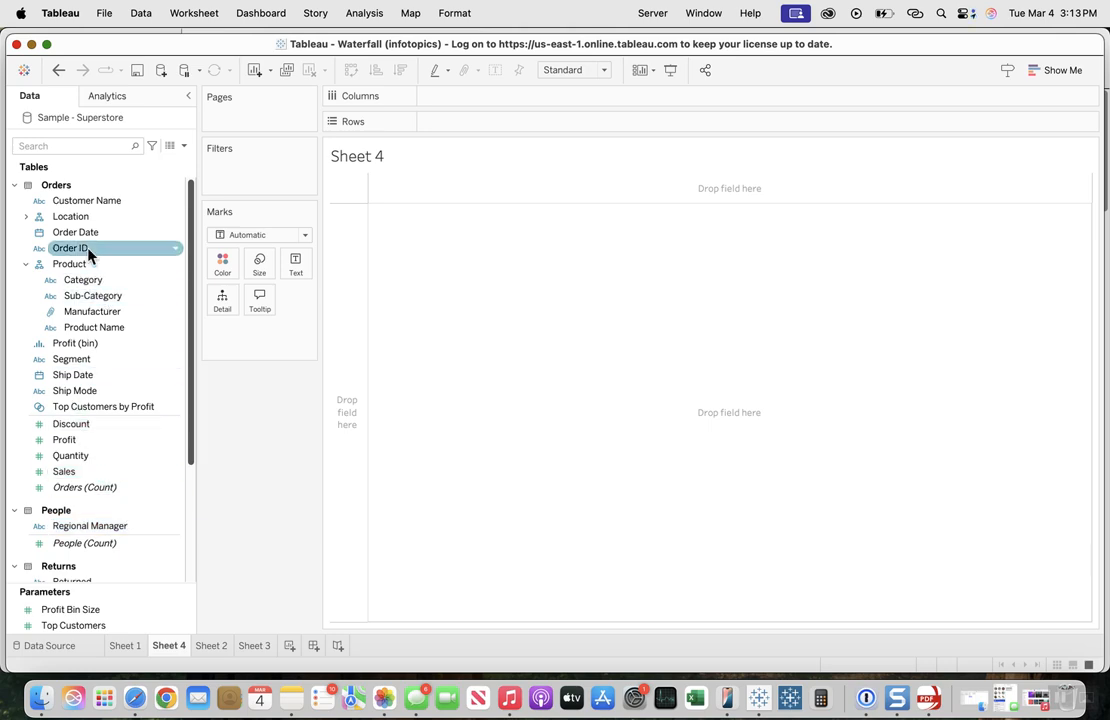
click(127, 647)
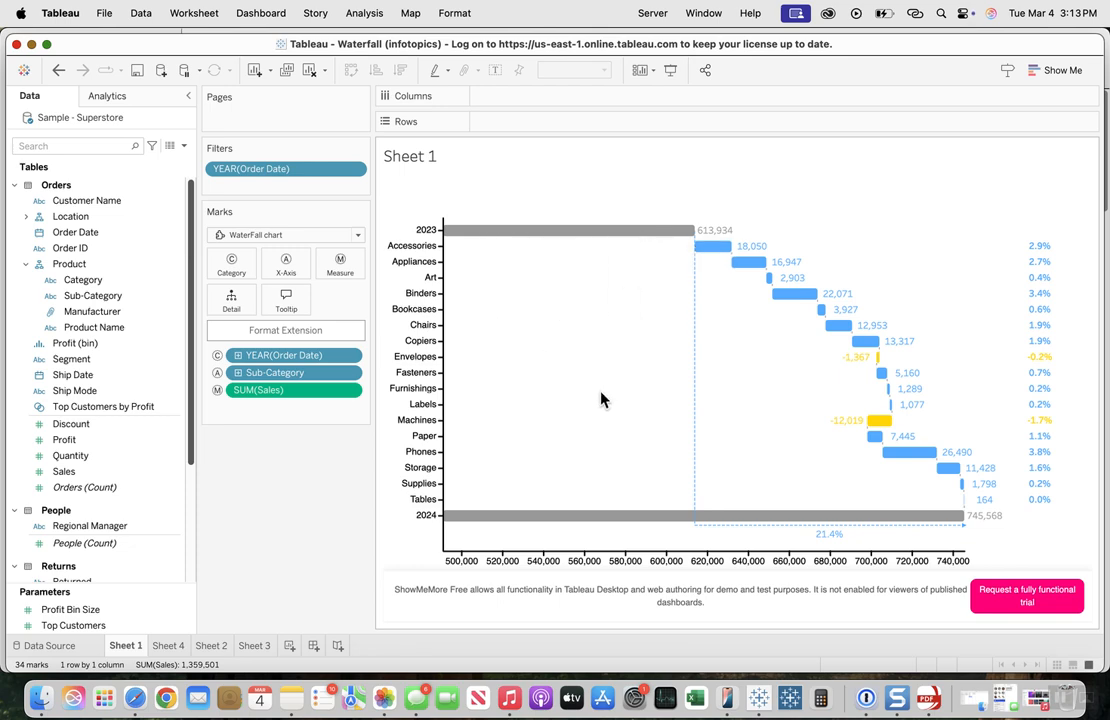
mouse_move(503, 522)
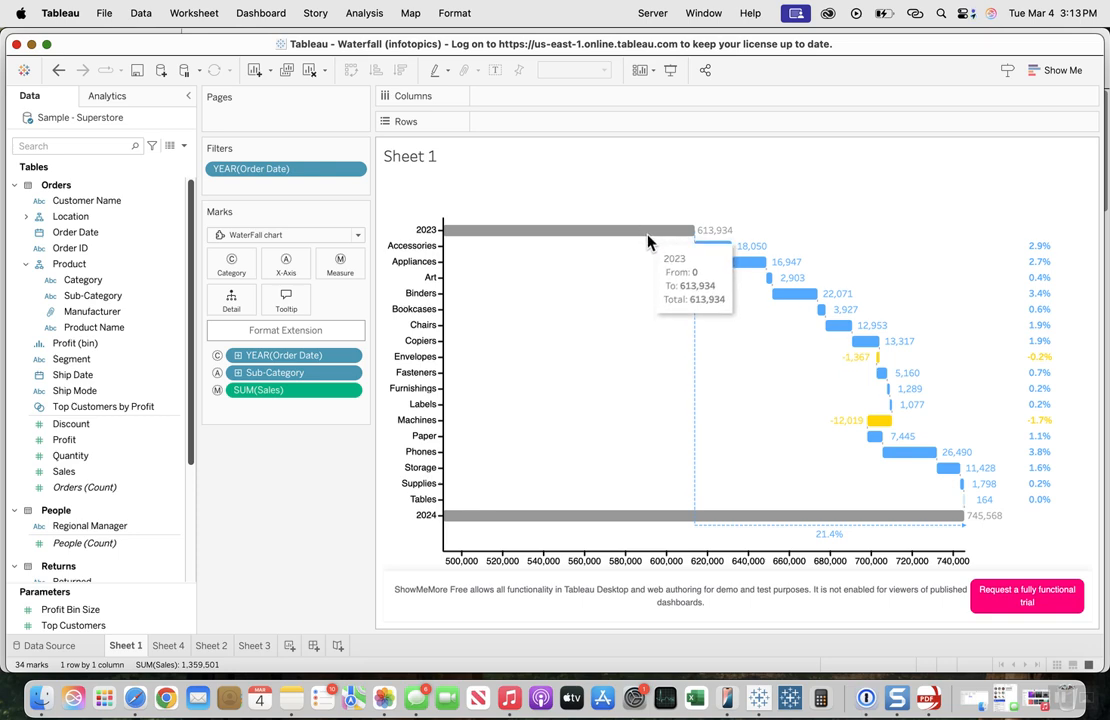
mouse_move(708, 527)
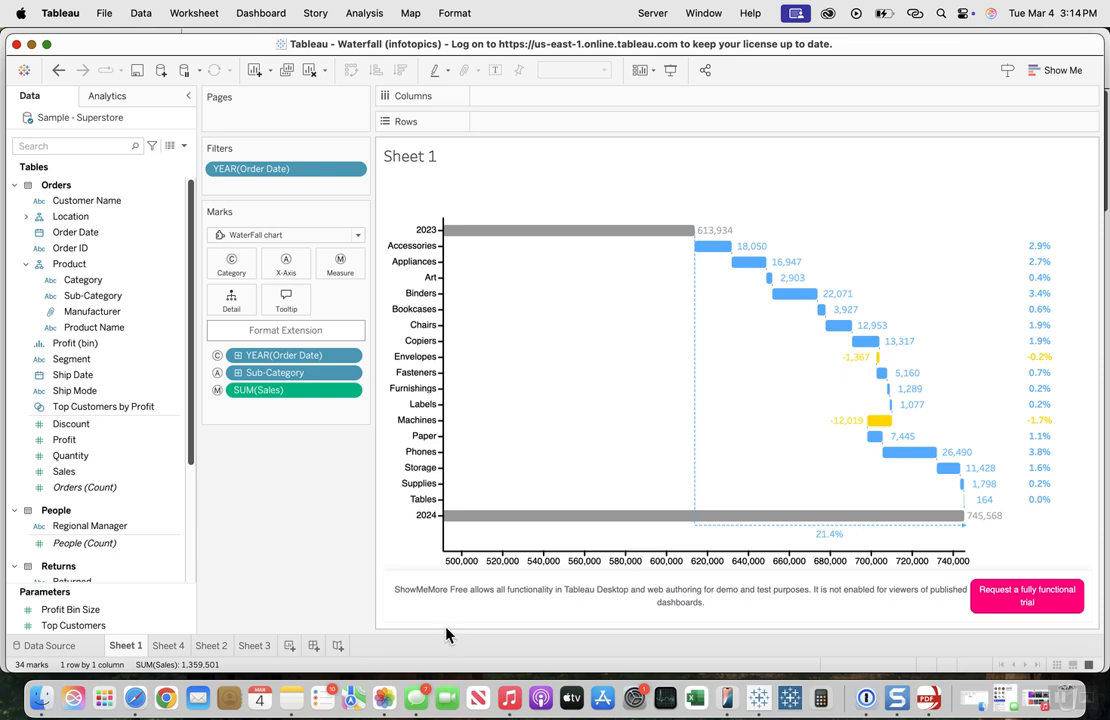
Step: On the blank Sheet 4, add an Order Date filter by years that keeps only 2023 and 2024
mouse_move(157, 648)
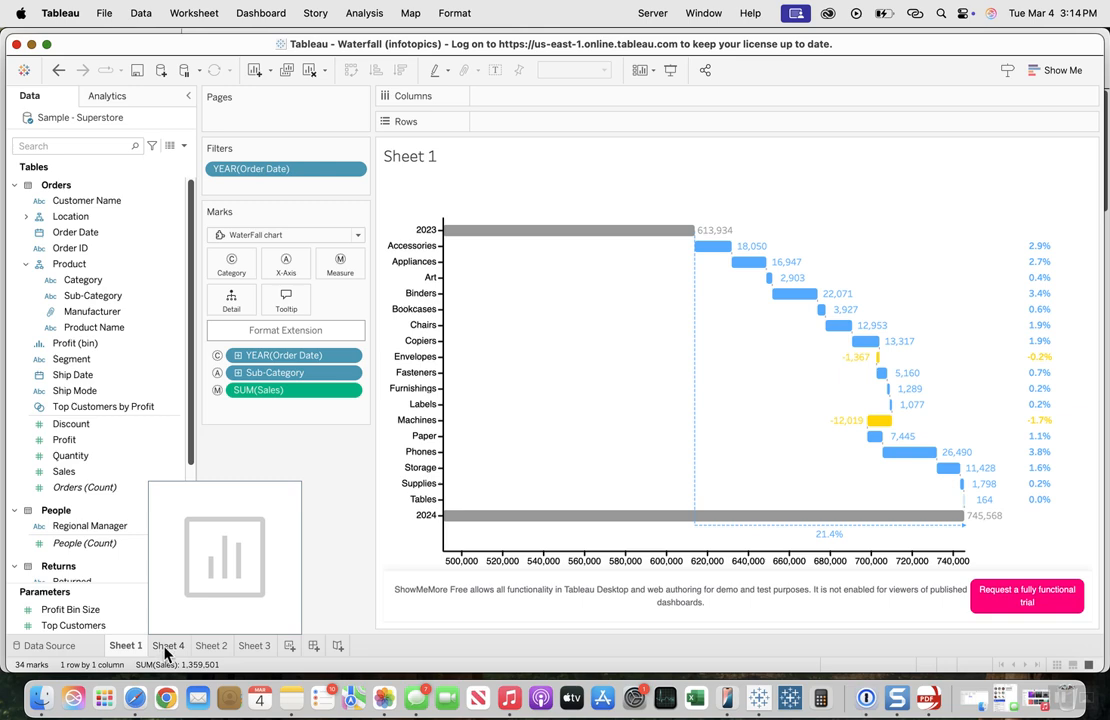
click(166, 649)
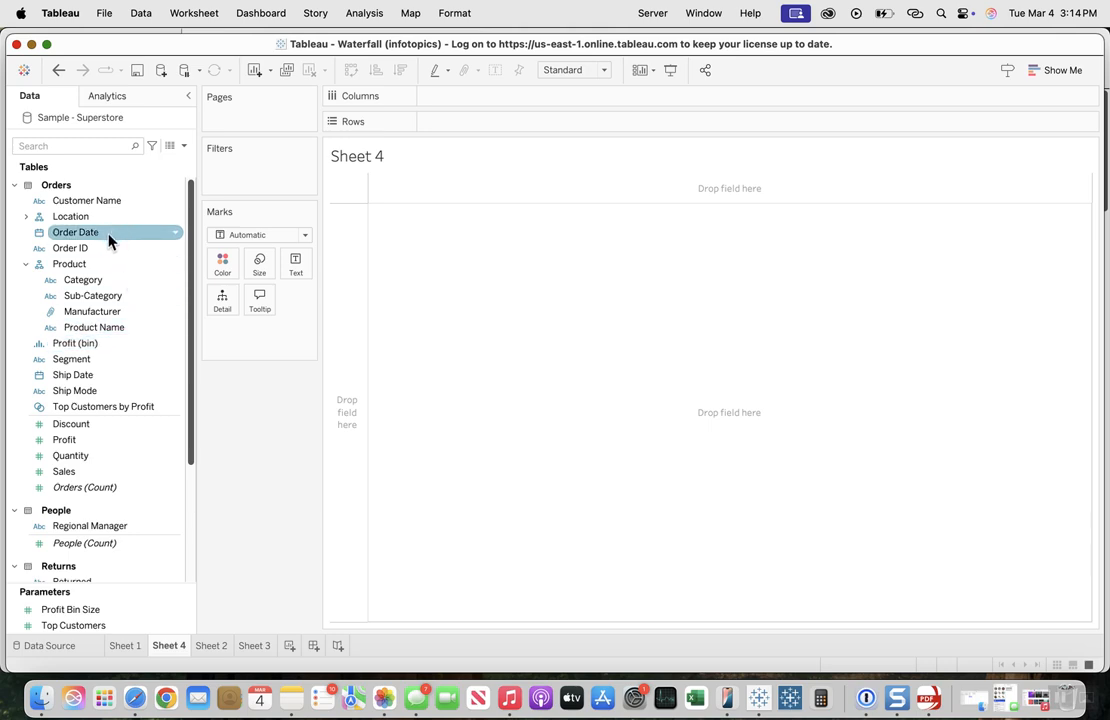
drag(110, 240, 250, 170)
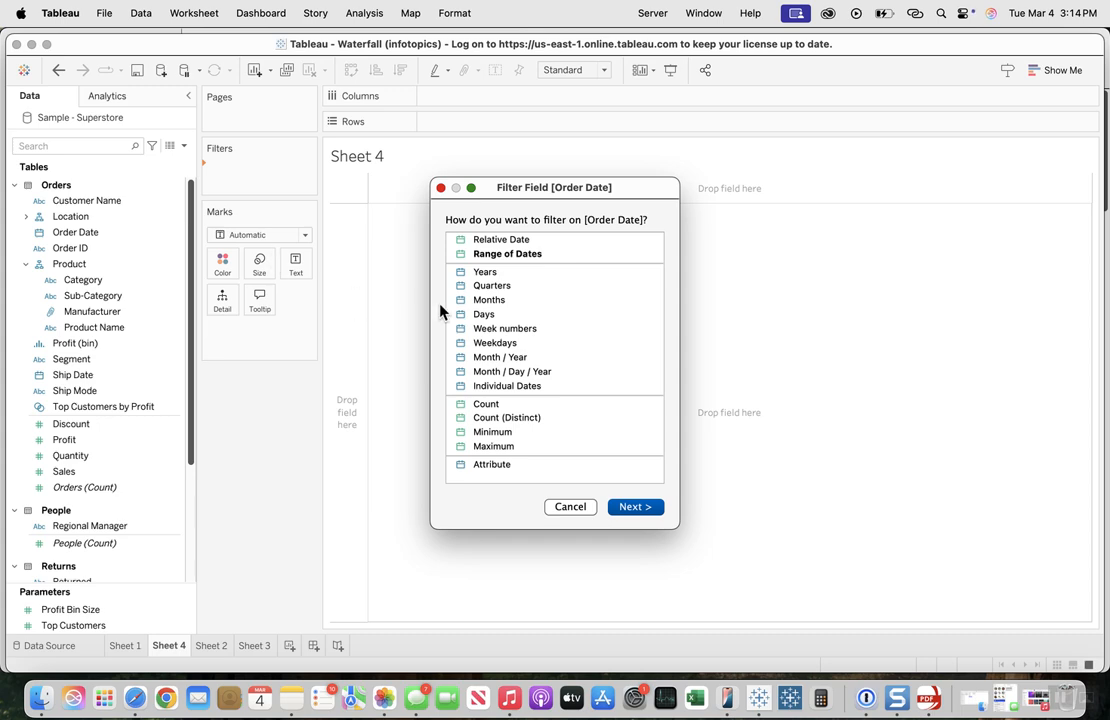
click(478, 273)
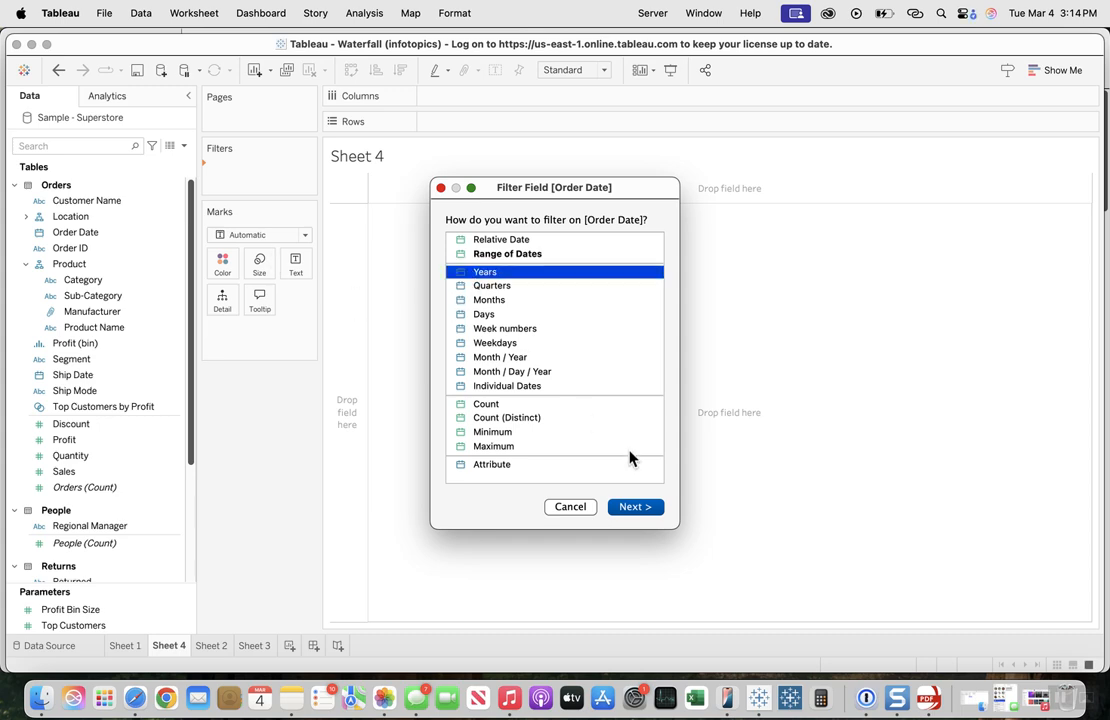
click(645, 509)
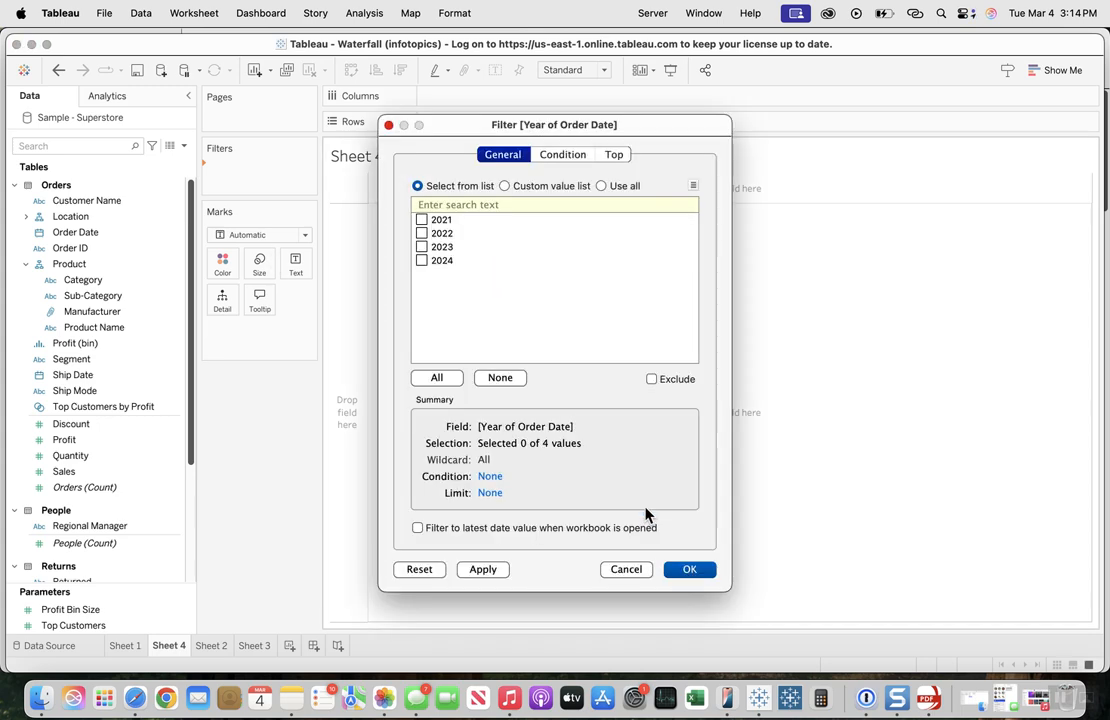
click(421, 246)
click(421, 260)
click(700, 572)
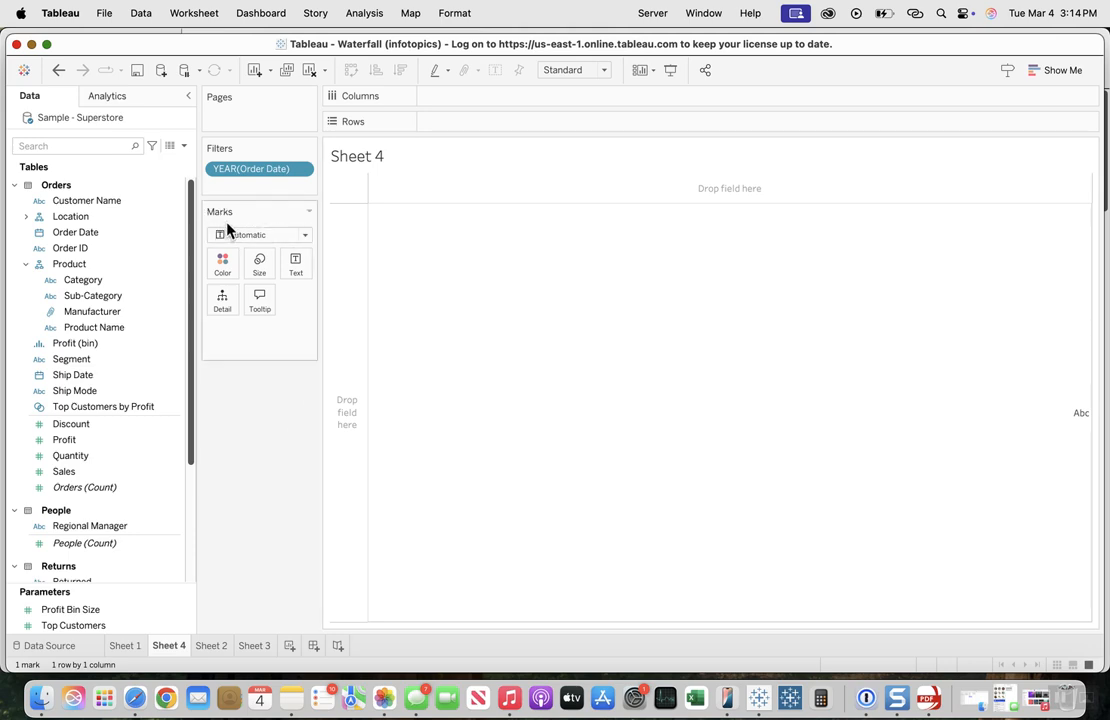
Step: Search the viz extensions for "waterfall", view the details of Waterfall Chart by Infotopics, and close the gallery
click(306, 237)
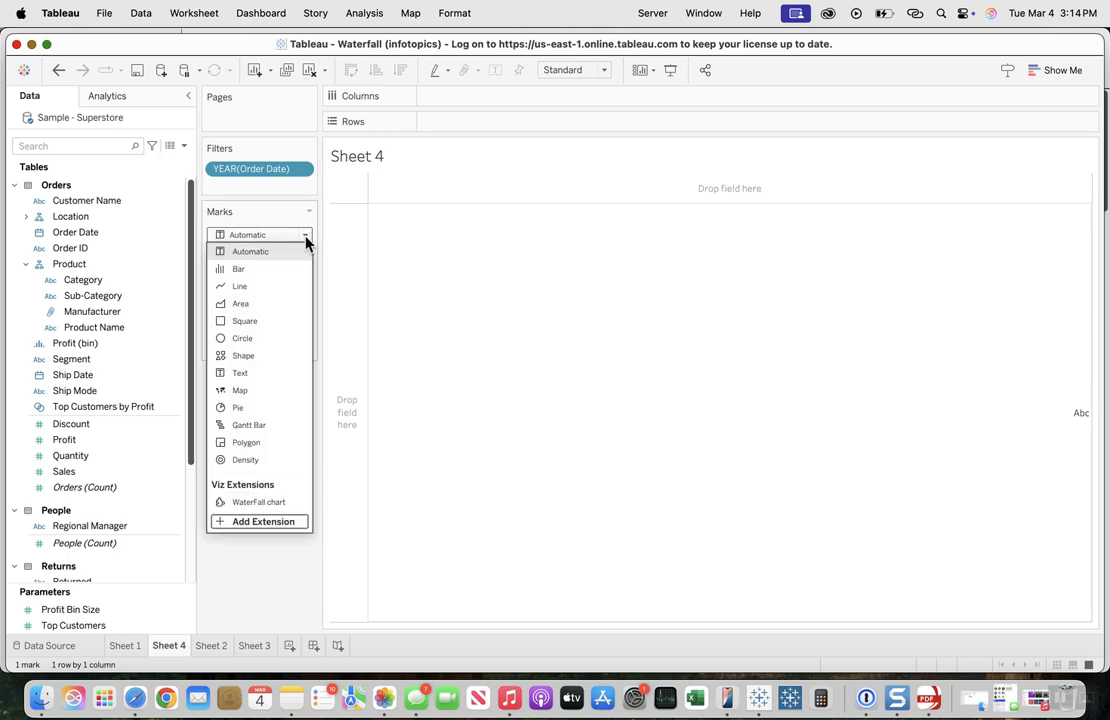
click(259, 524)
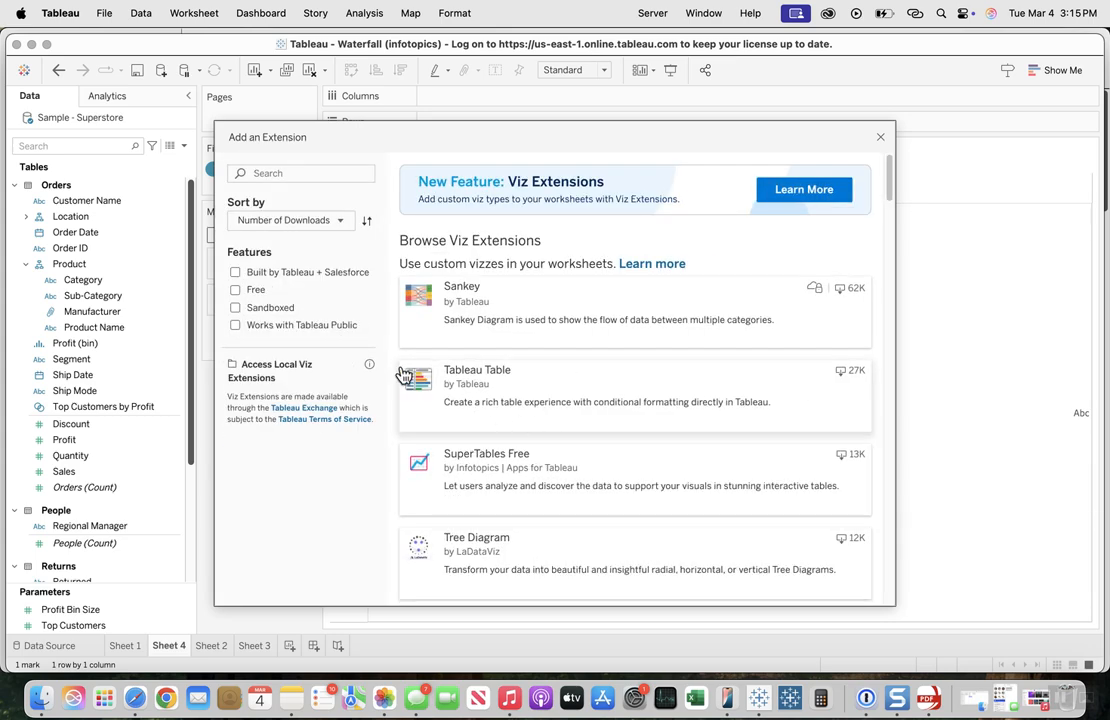
click(272, 172)
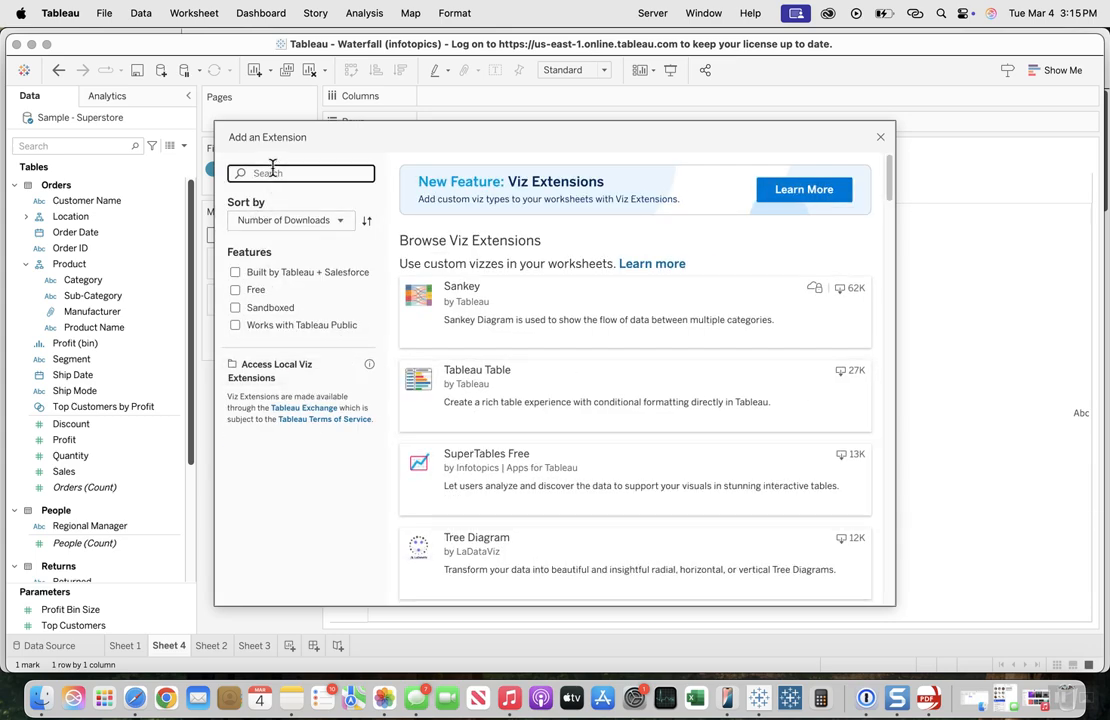
text(wat)
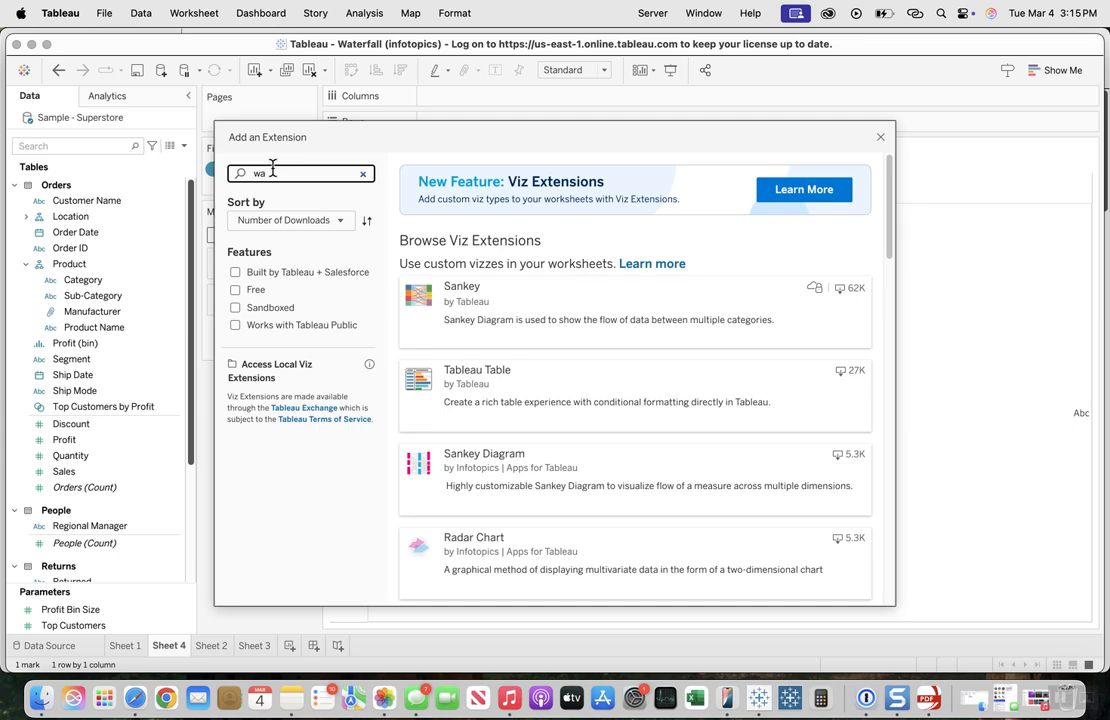
text(erf)
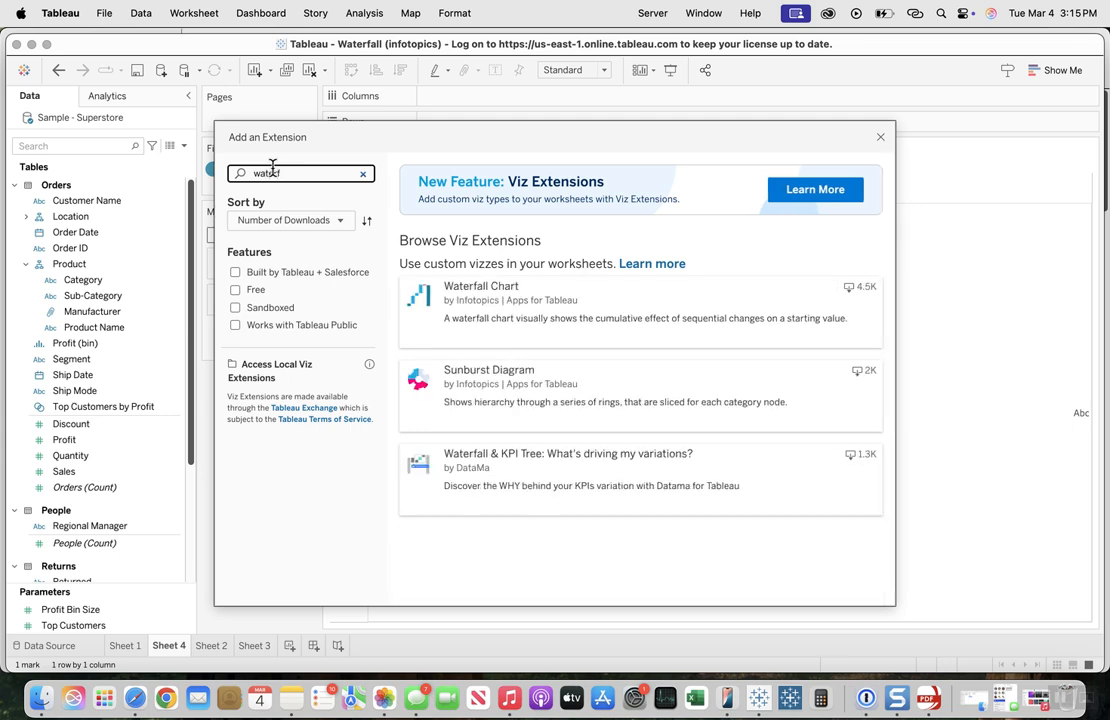
text(all)
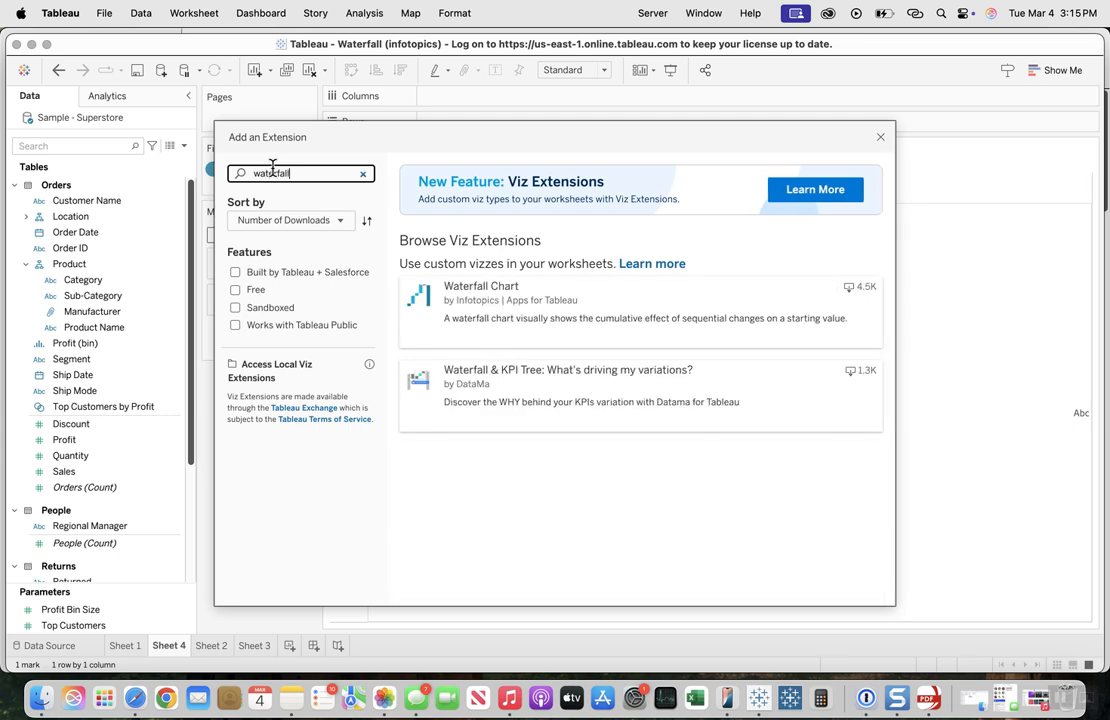
click(550, 321)
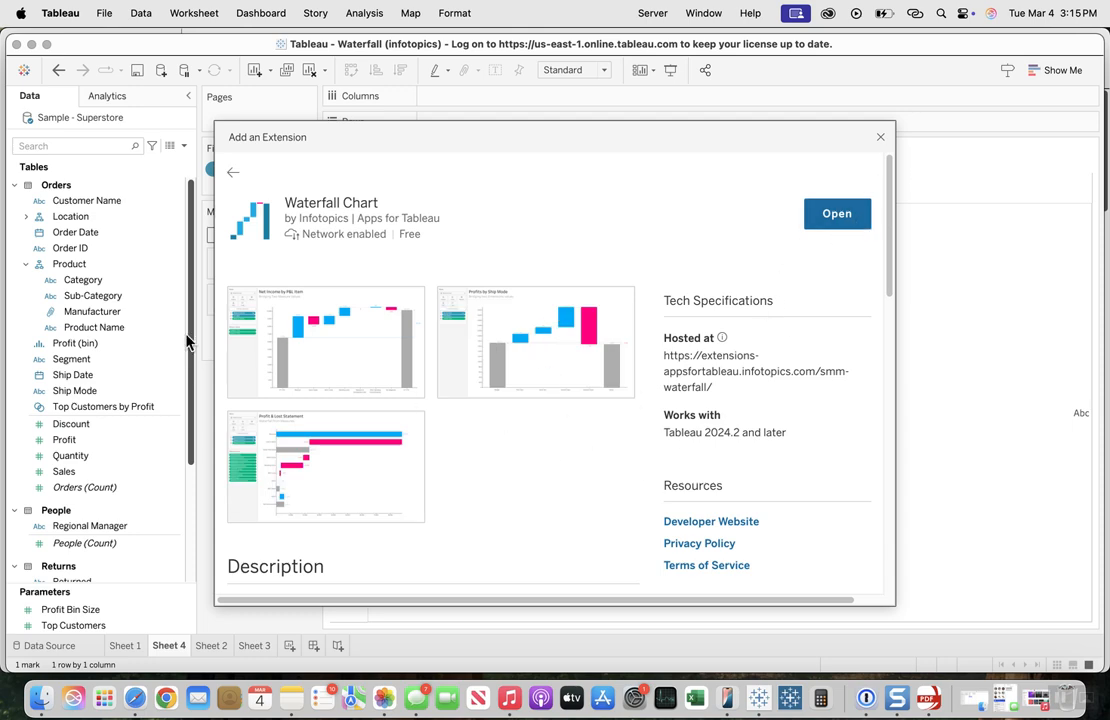
click(880, 136)
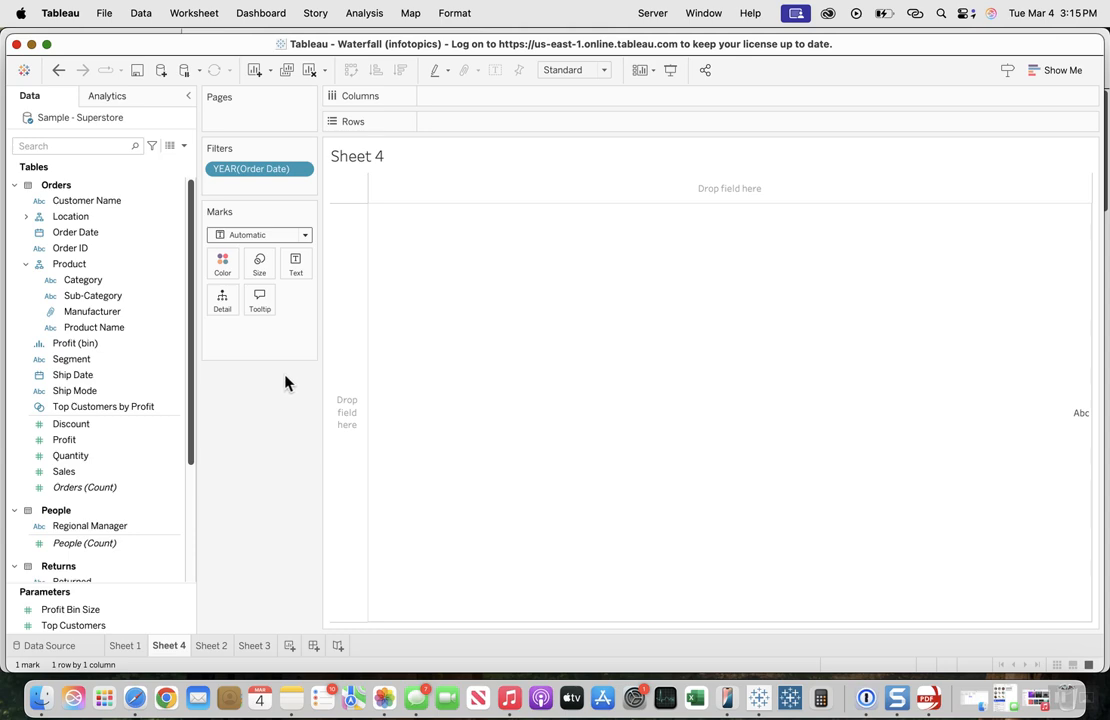
Step: Set the mark type of Sheet 4 to the already added WaterFall chart viz extension
click(306, 240)
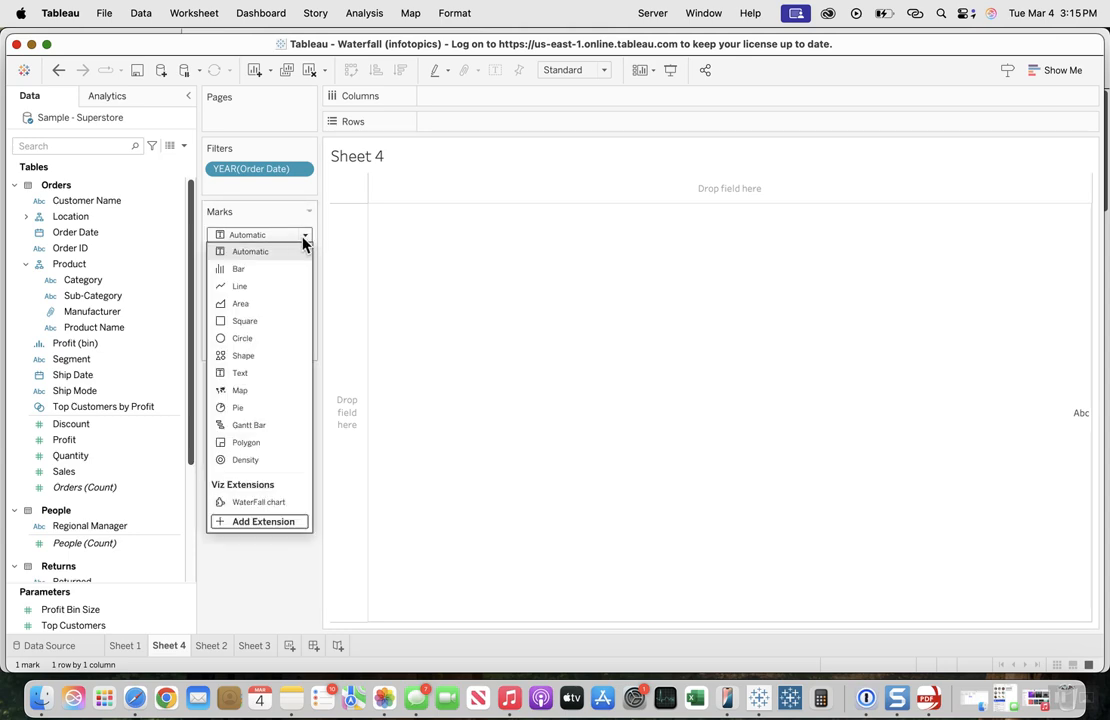
click(253, 505)
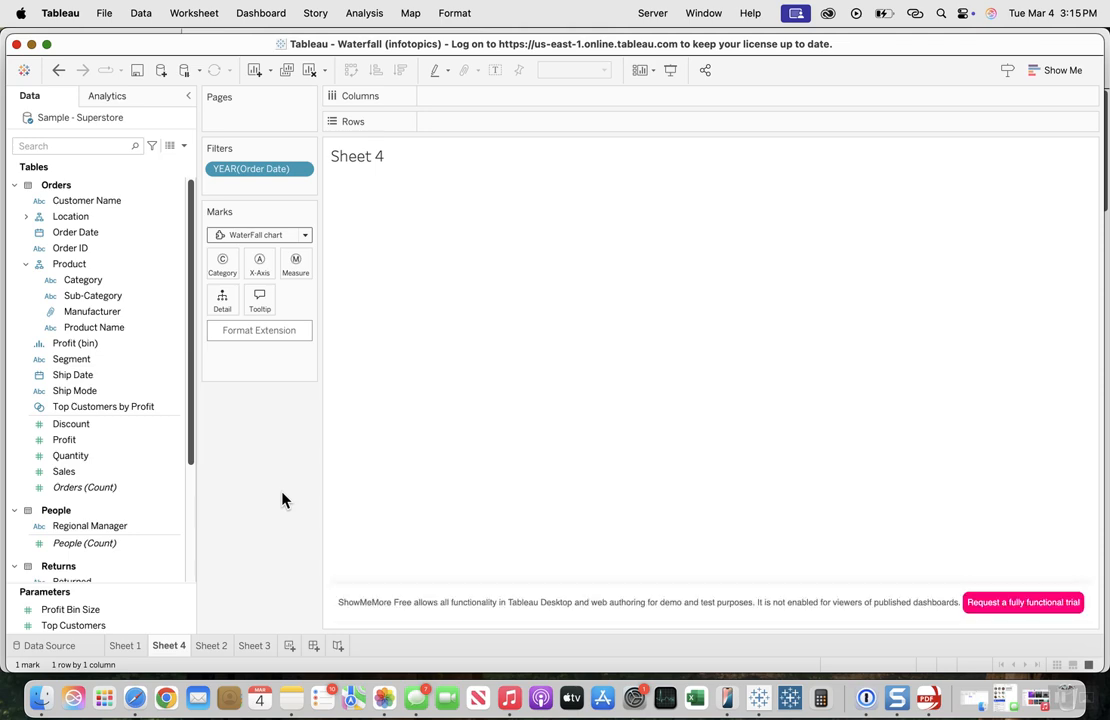
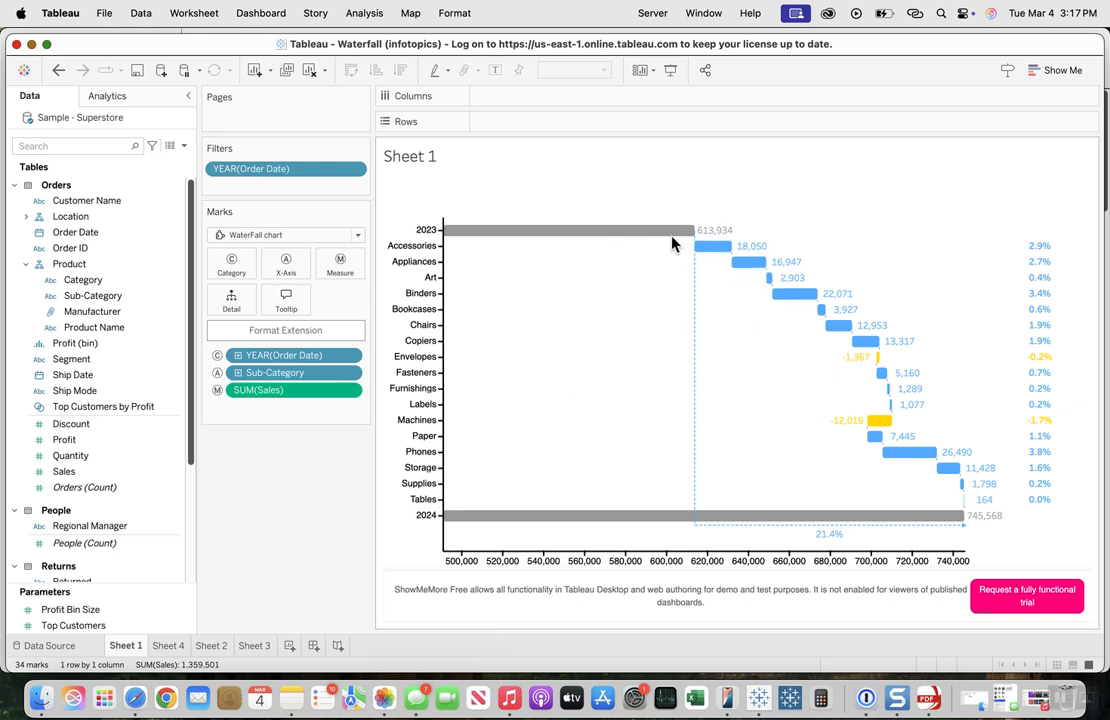
Step: Switch from Sheet 1 to Sheet 4 and examine the 2023 and 2024 total bars of its waterfall chart
mouse_move(633, 236)
click(170, 646)
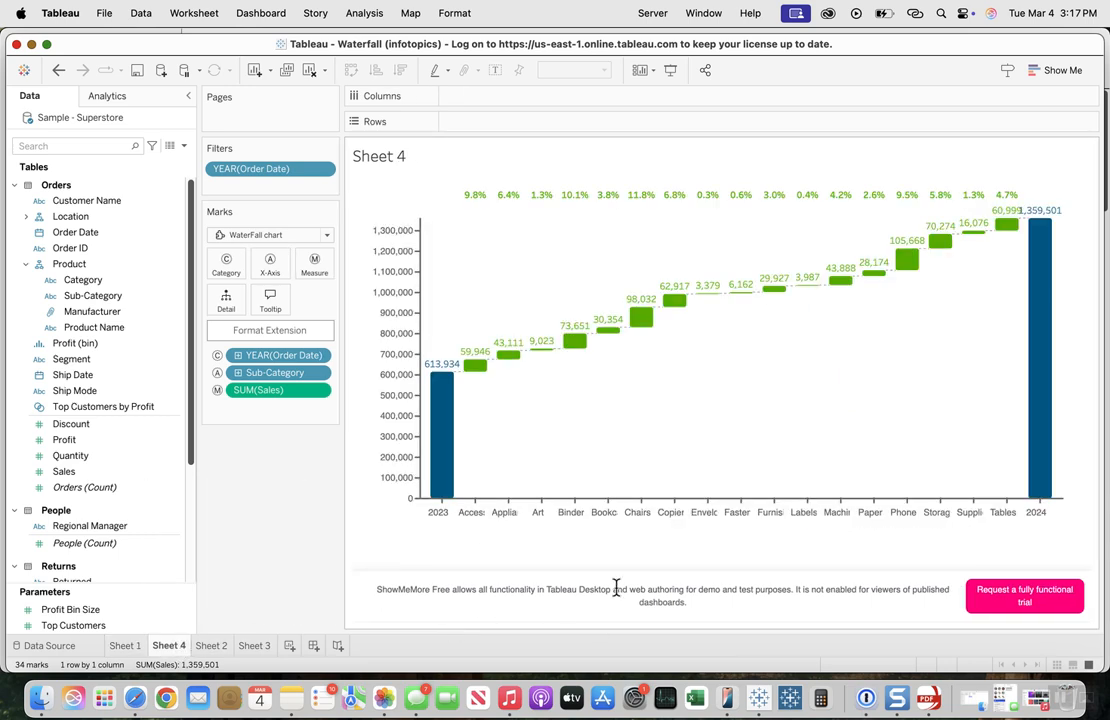
mouse_move(446, 432)
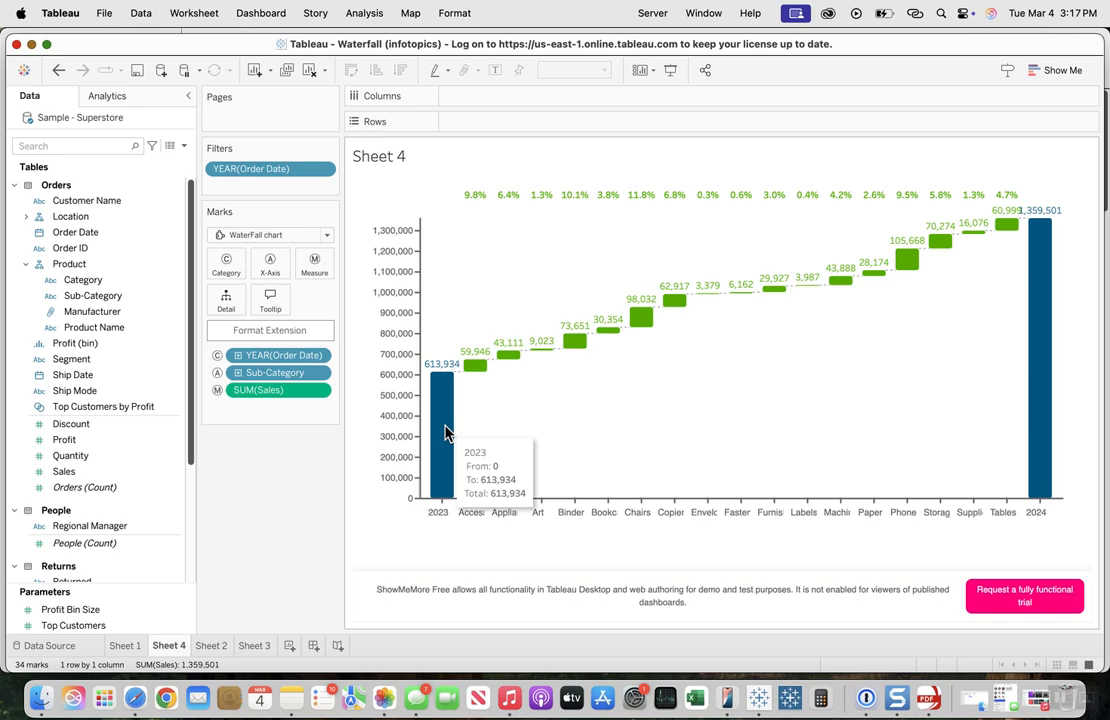
mouse_move(1048, 265)
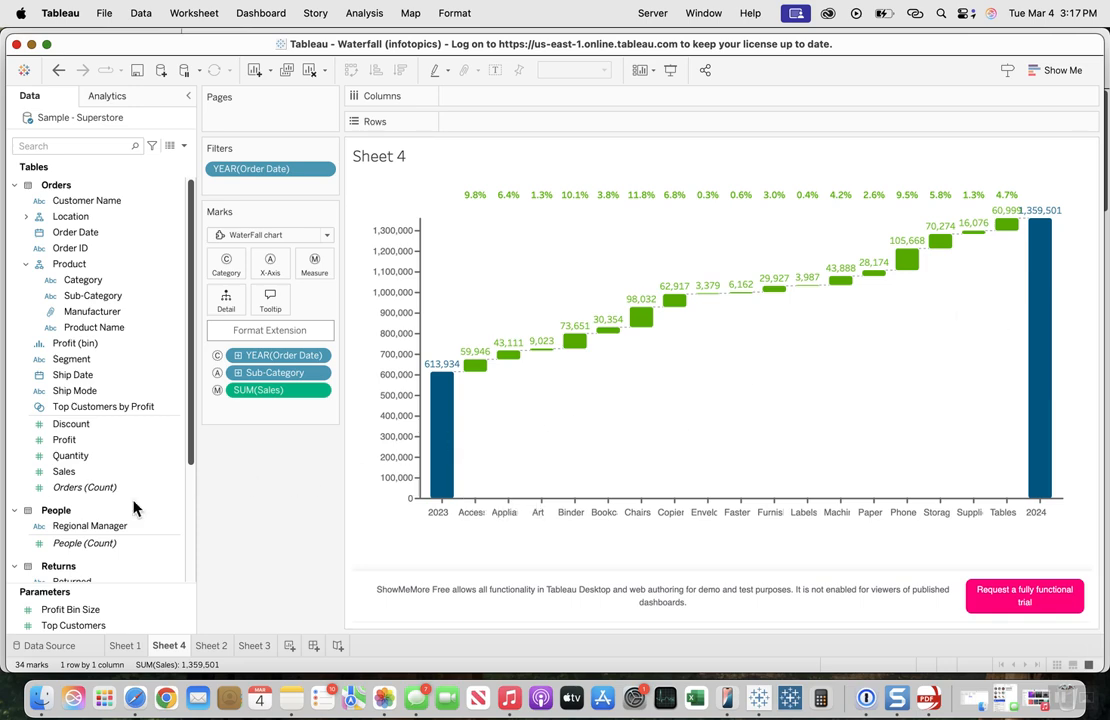
Step: Open the format settings of the WaterFall chart extension and move the dialog clear of the chart
click(262, 334)
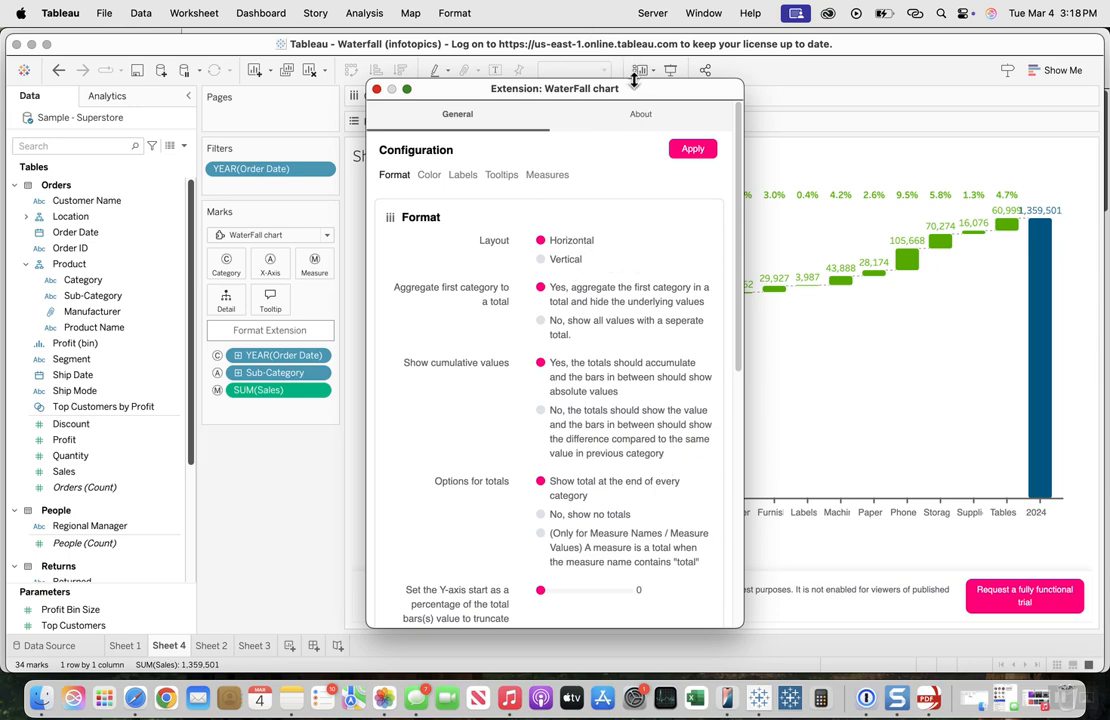
drag(567, 94, 288, 96)
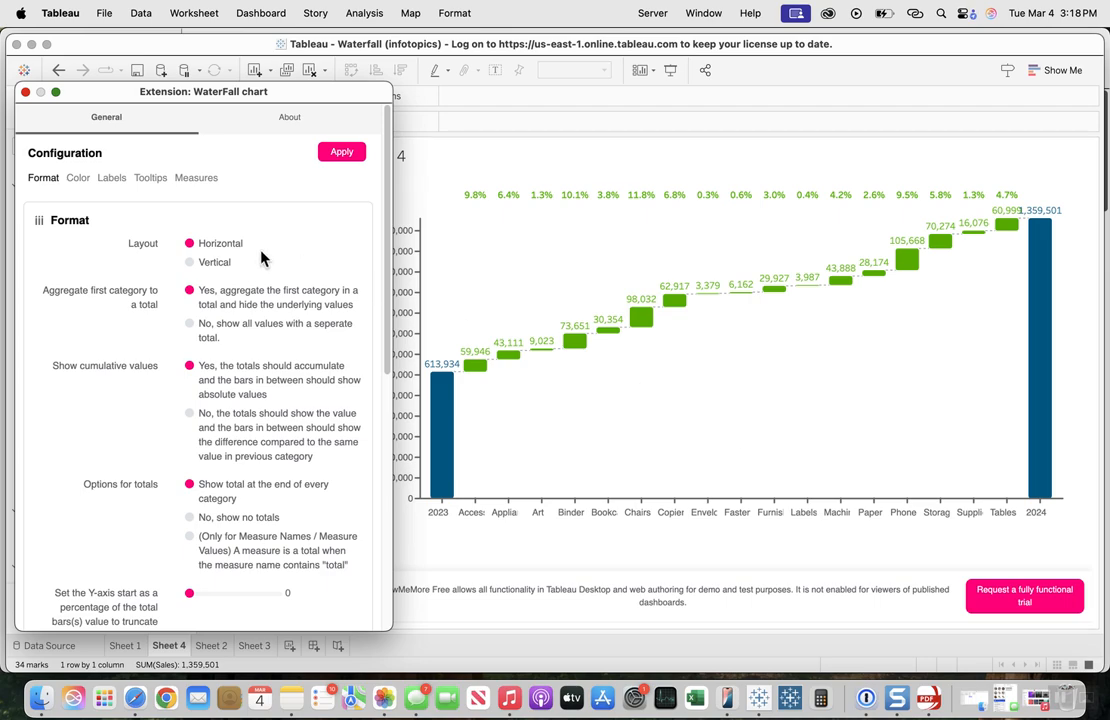
Step: Try the Vertical chart layout and return to the Horizontal one
click(190, 263)
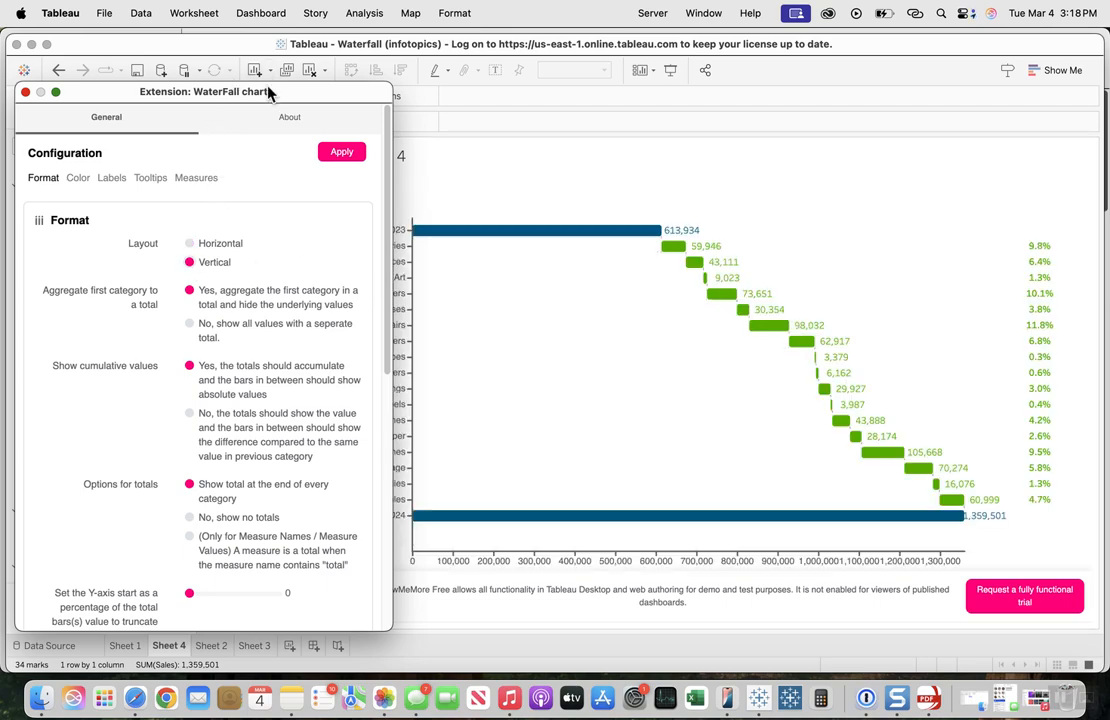
drag(268, 92, 306, 77)
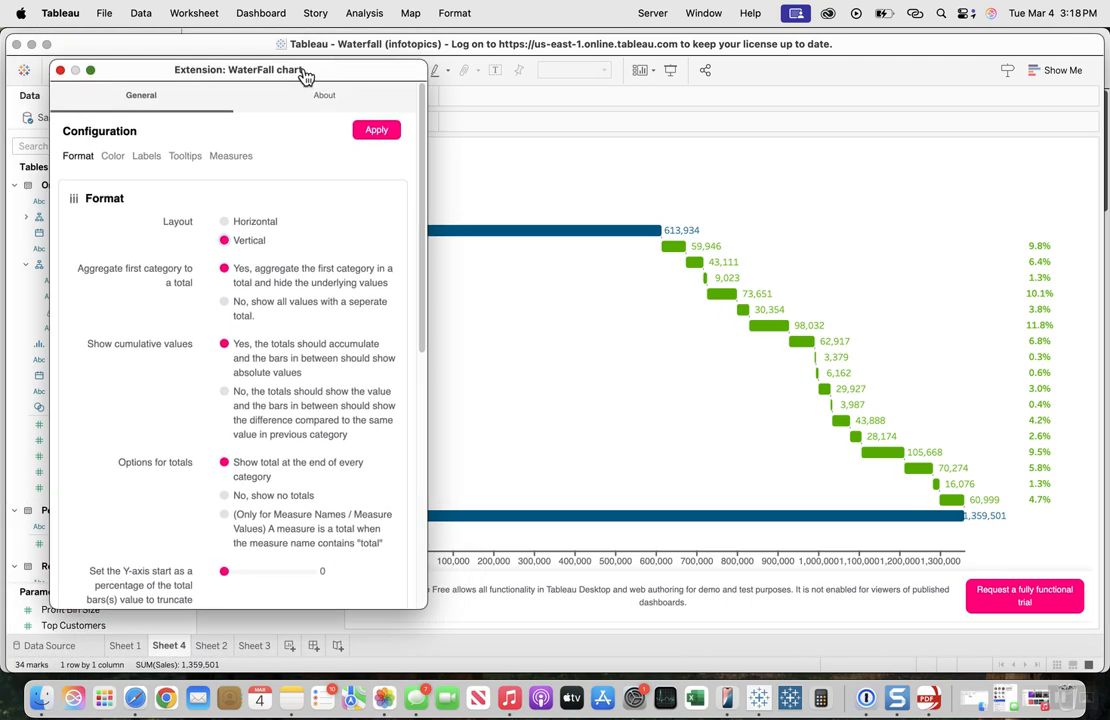
click(224, 222)
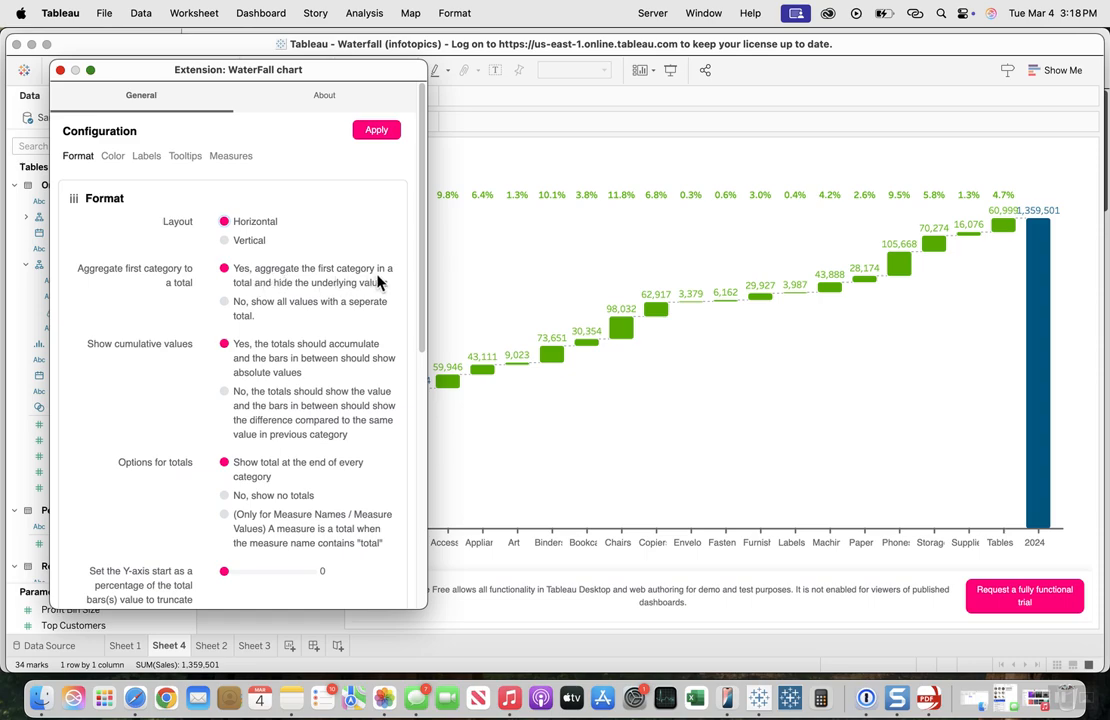
Step: Try showing all first-category values with a separate total, and return to aggregating the first category and hiding its underlying values
drag(300, 70, 697, 75)
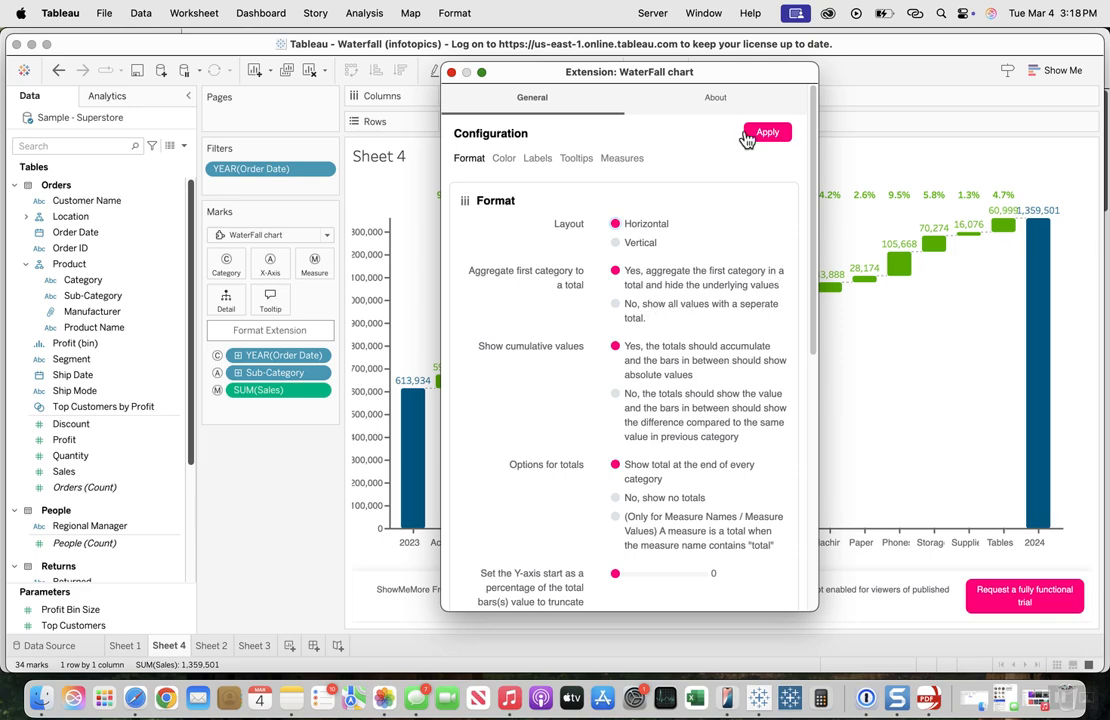
drag(688, 76, 920, 68)
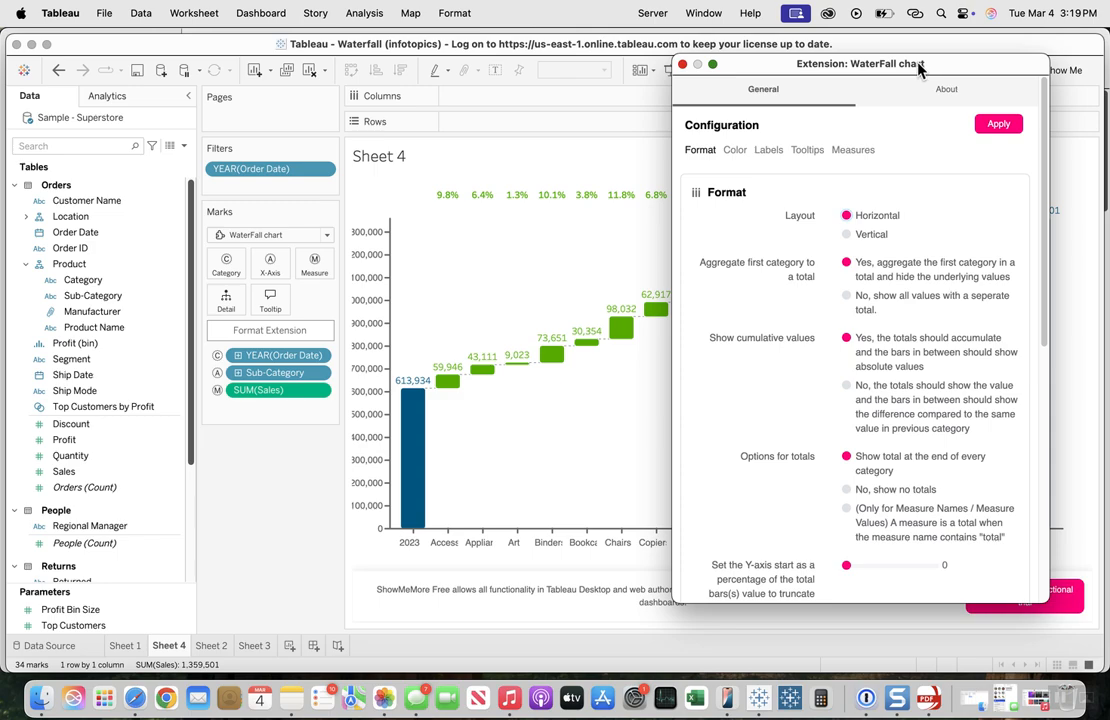
click(845, 296)
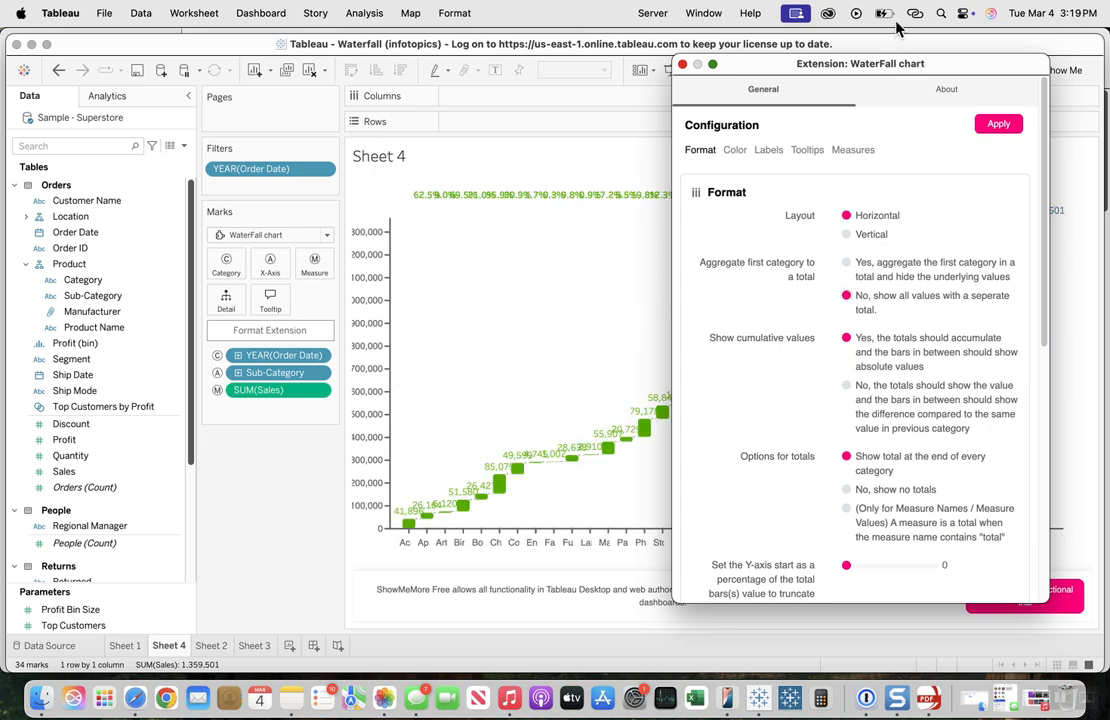
drag(905, 66, 233, 100)
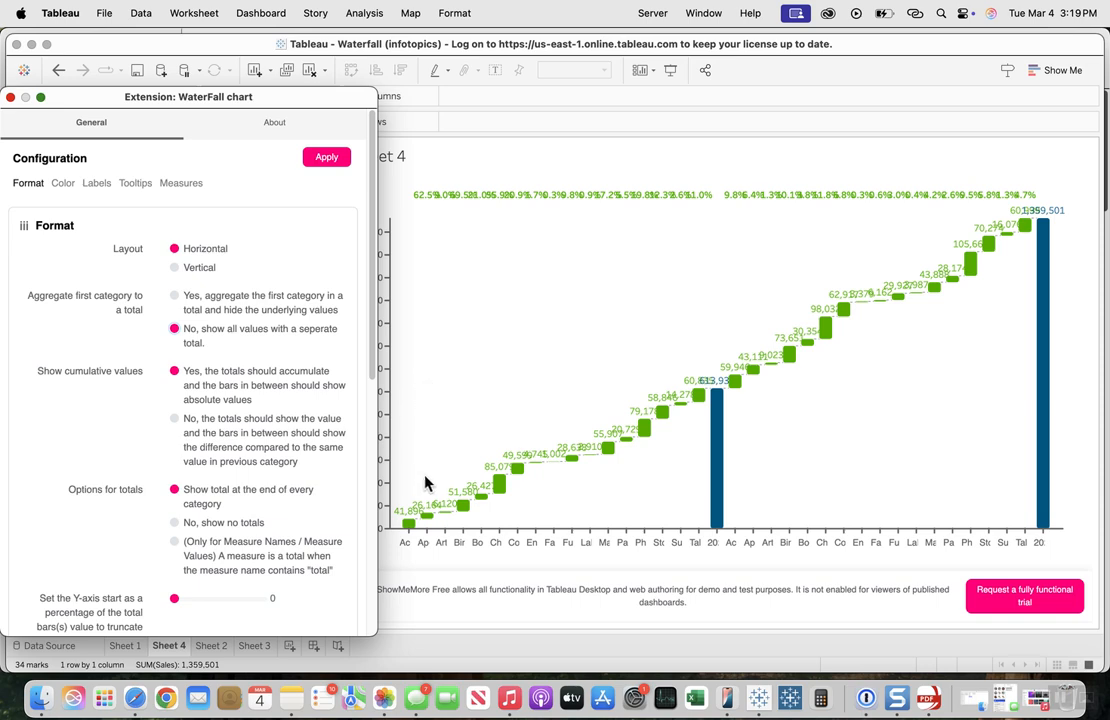
mouse_move(717, 412)
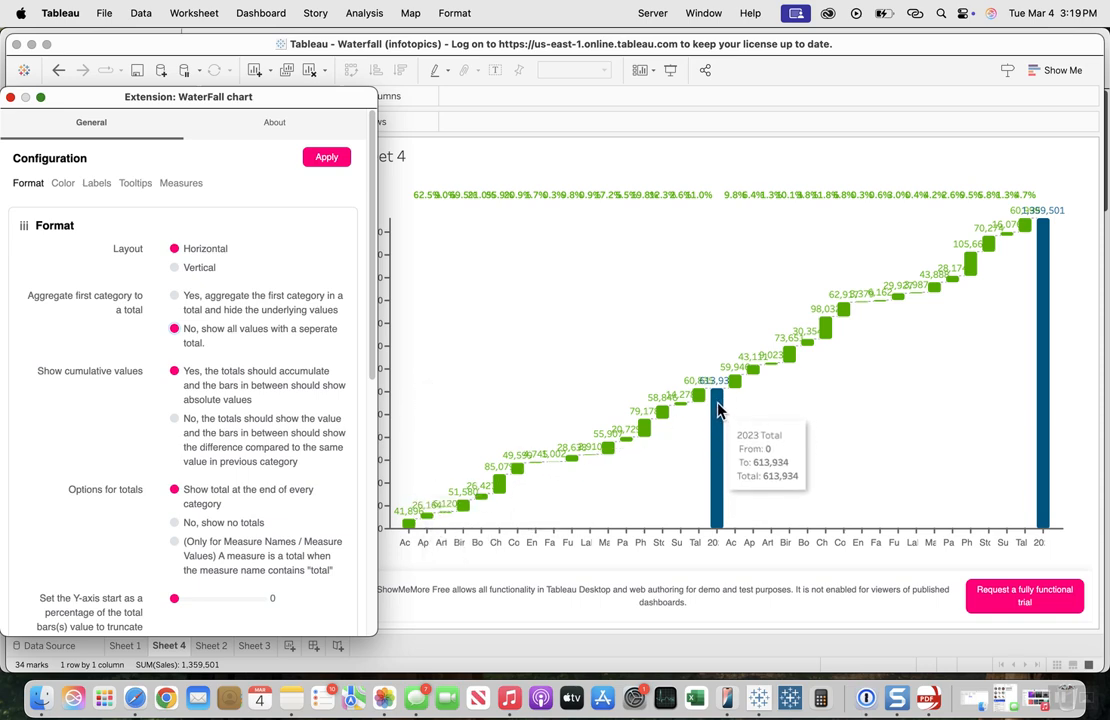
click(176, 296)
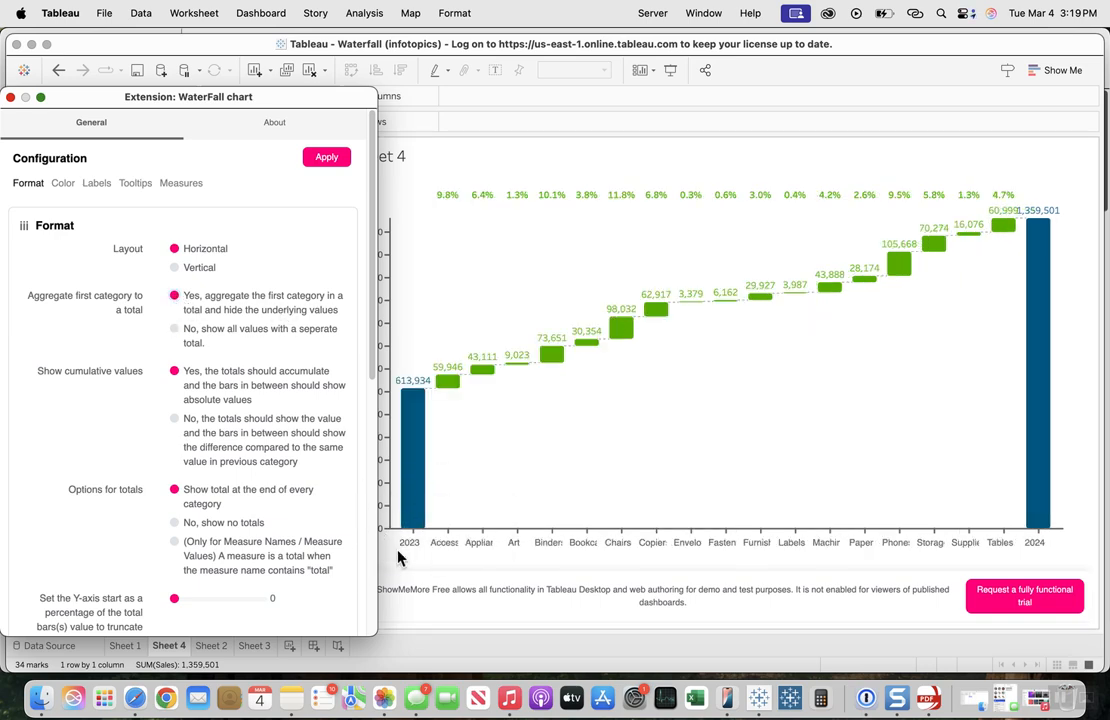
Step: Examine the 2023 total, the Accessories bar and the 2024 total in the cumulative waterfall chart
mouse_move(419, 446)
mouse_move(452, 390)
mouse_move(1036, 260)
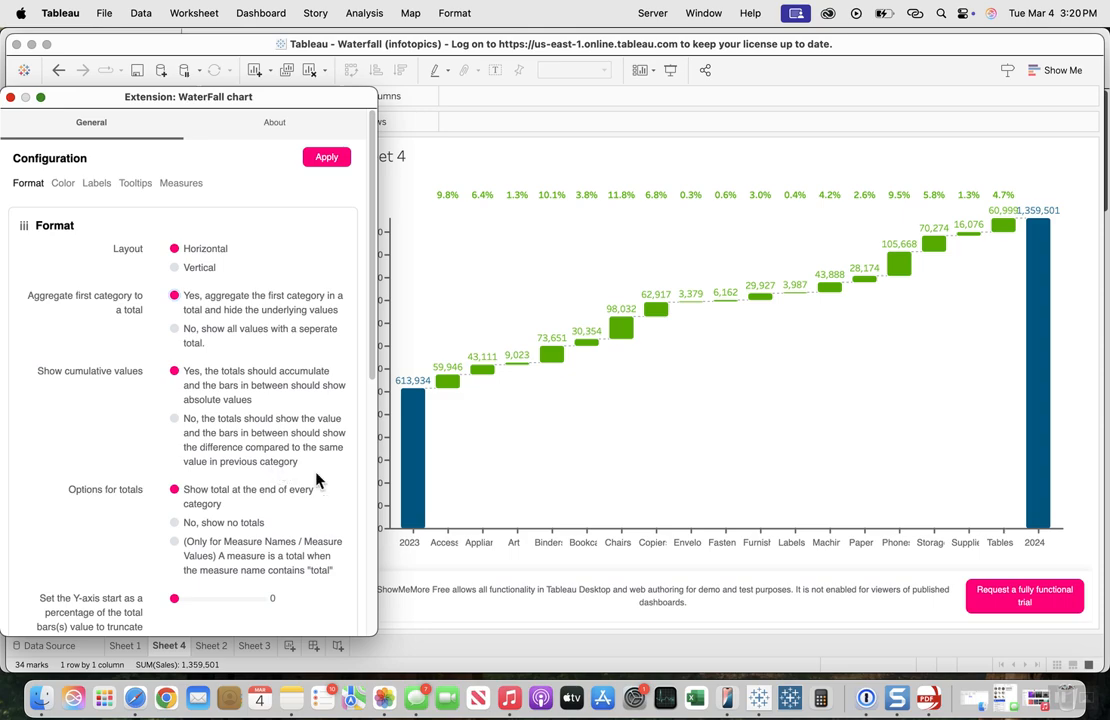
drag(203, 92, 792, 133)
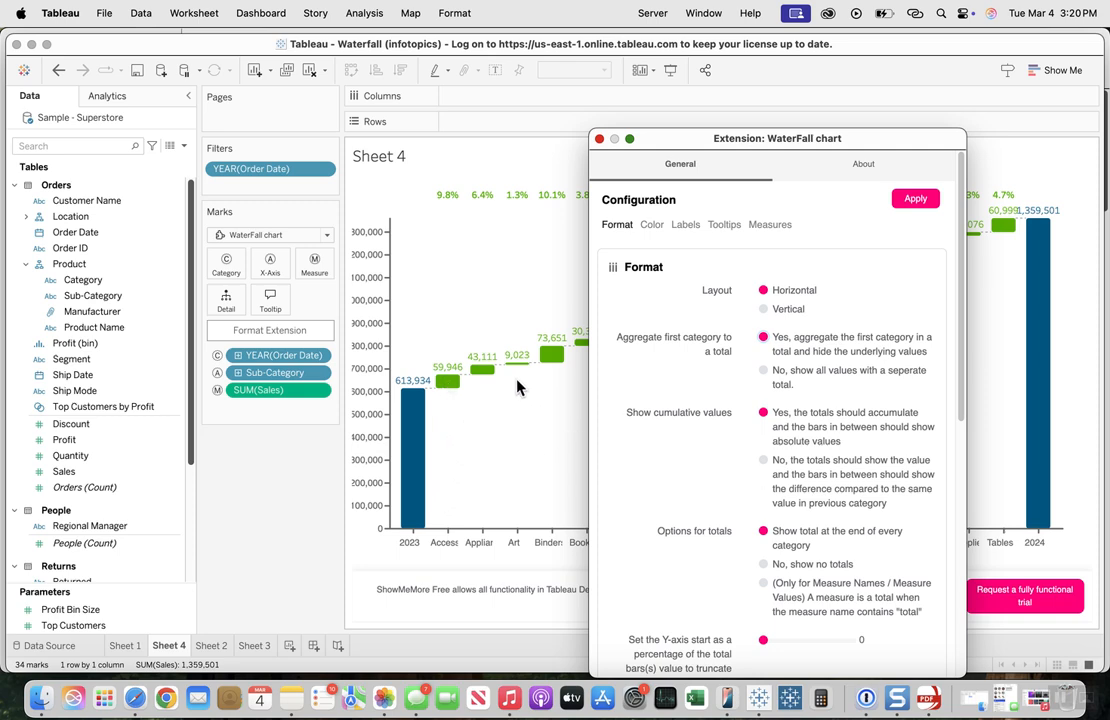
mouse_move(455, 388)
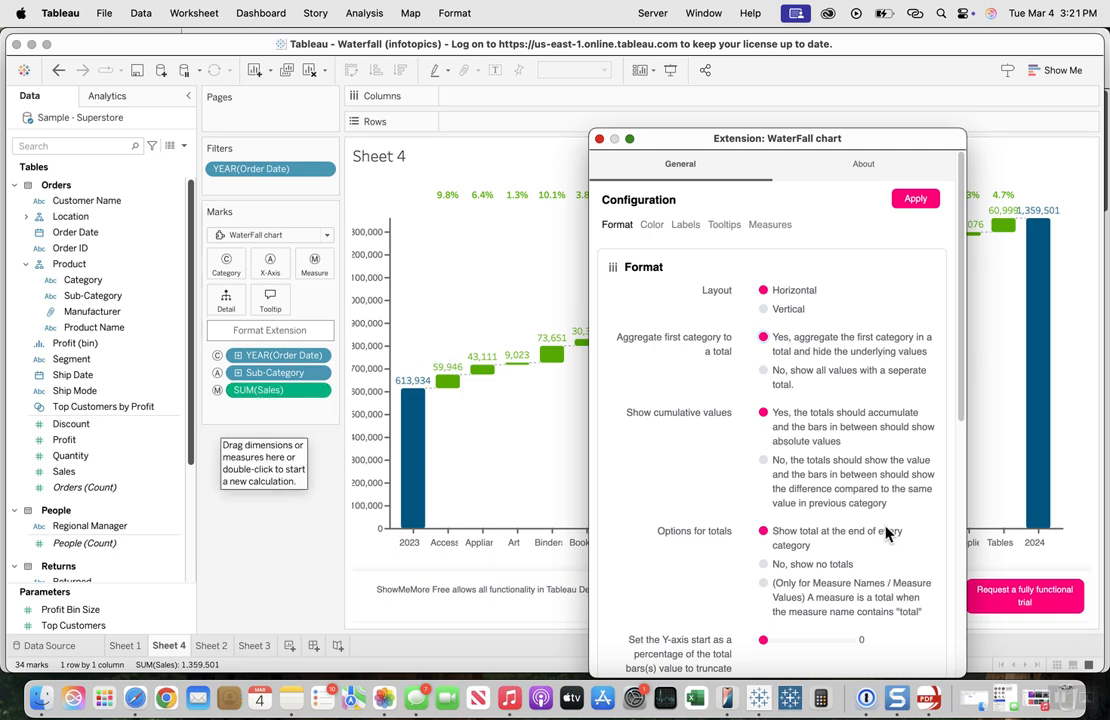
Step: Set Show cumulative values to No, so in-between bars show the difference from the previous category, and examine the 2024 total bar
scroll(800, 495, down, 2)
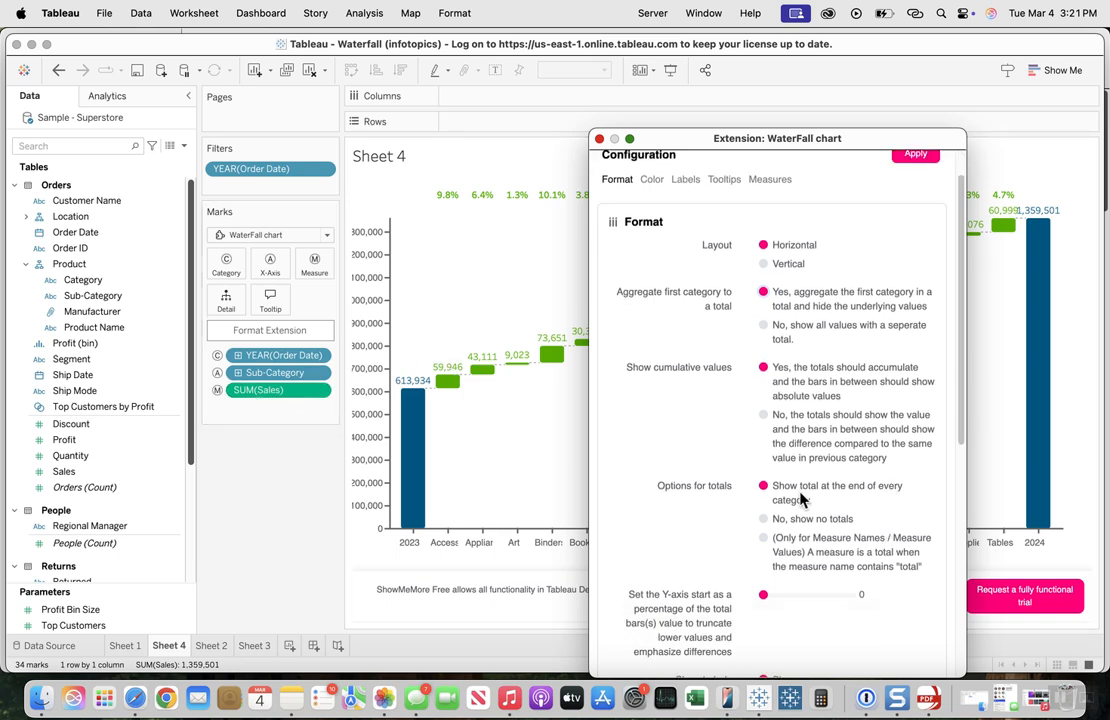
click(764, 416)
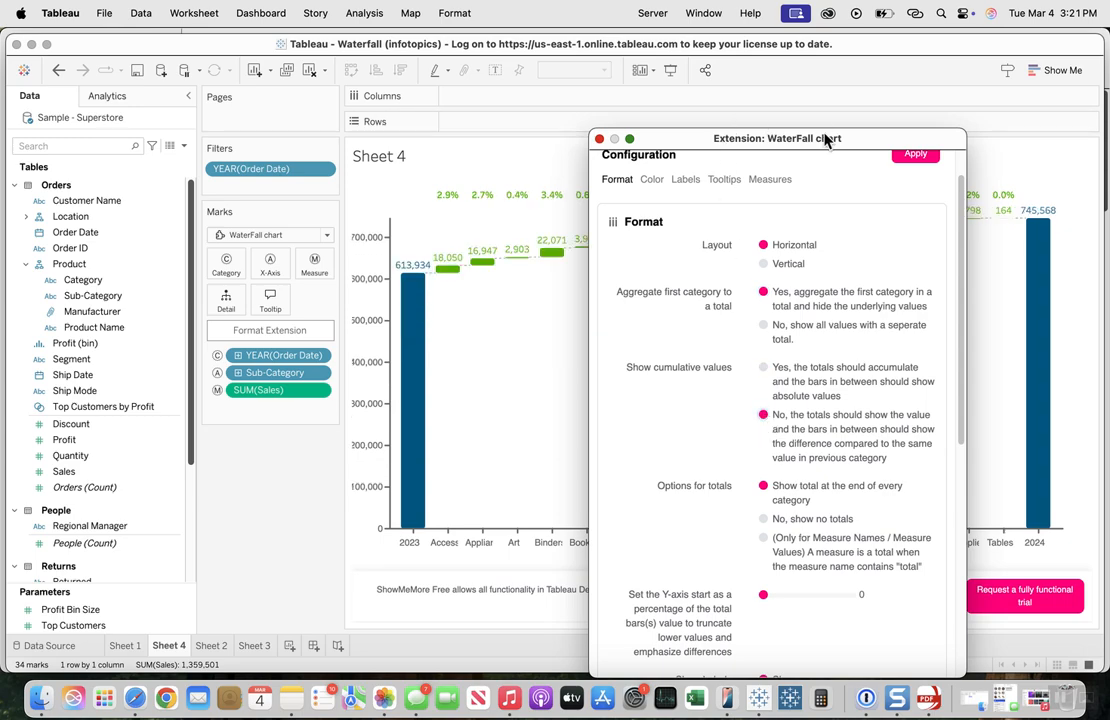
drag(825, 140, 167, 96)
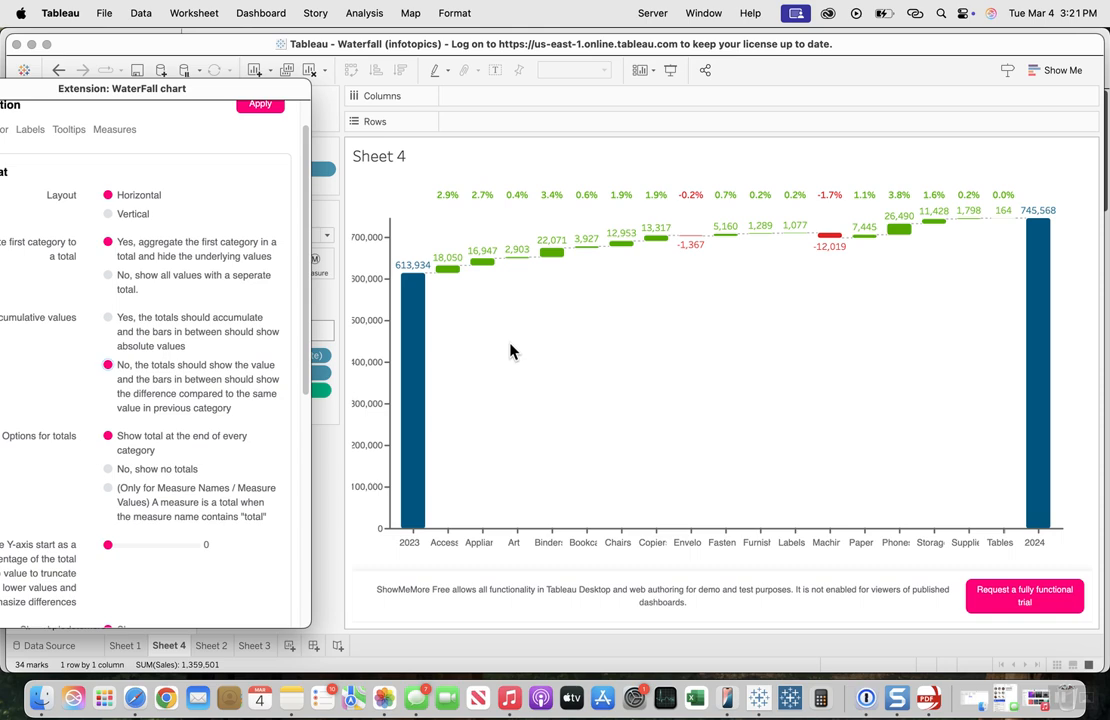
mouse_move(1040, 230)
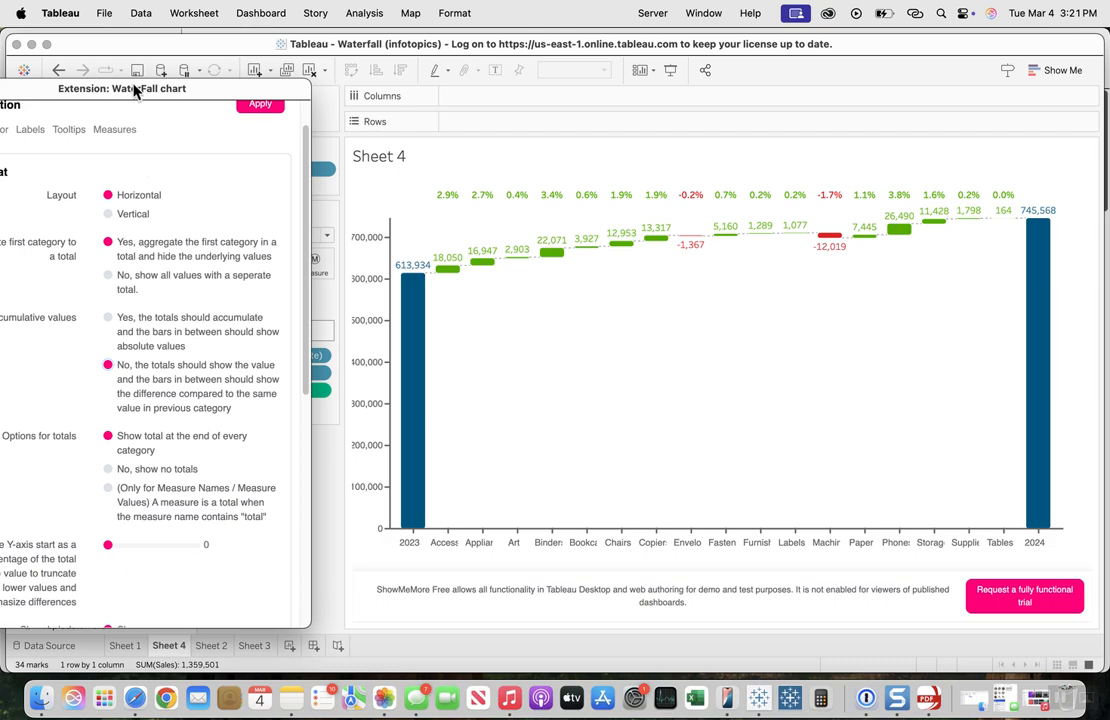
Step: Try the other two options for totals and return to showing the total at the end of every category
drag(135, 90, 254, 81)
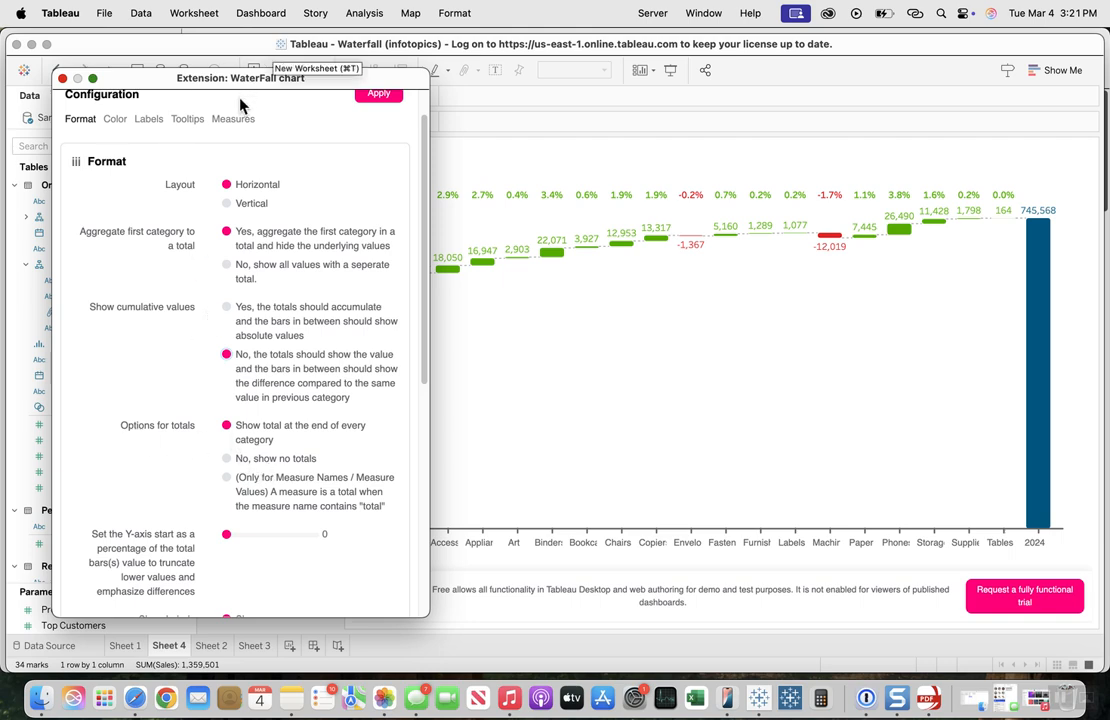
drag(234, 83, 209, 48)
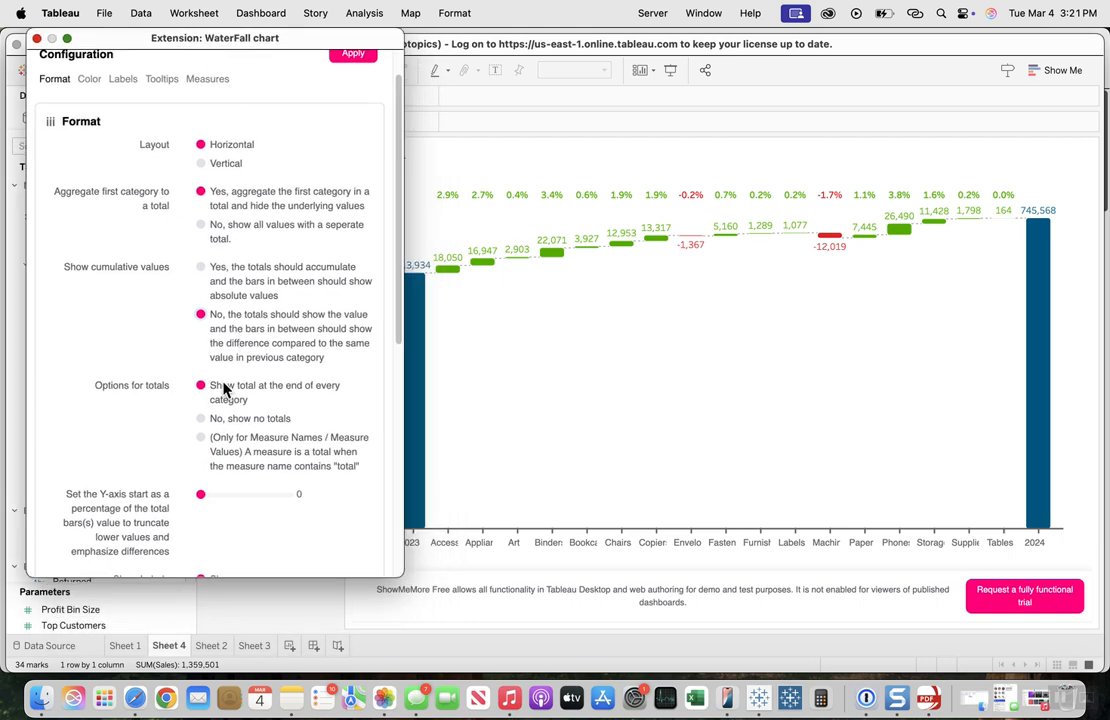
drag(209, 418, 208, 435)
click(201, 421)
click(201, 437)
click(201, 385)
Step: Raise the Y-axis start percentage to 50, refine it to 73, and compare the truncated 2023 and 2024 total bars
scroll(105, 448, down, 2)
scroll(105, 448, down, 3)
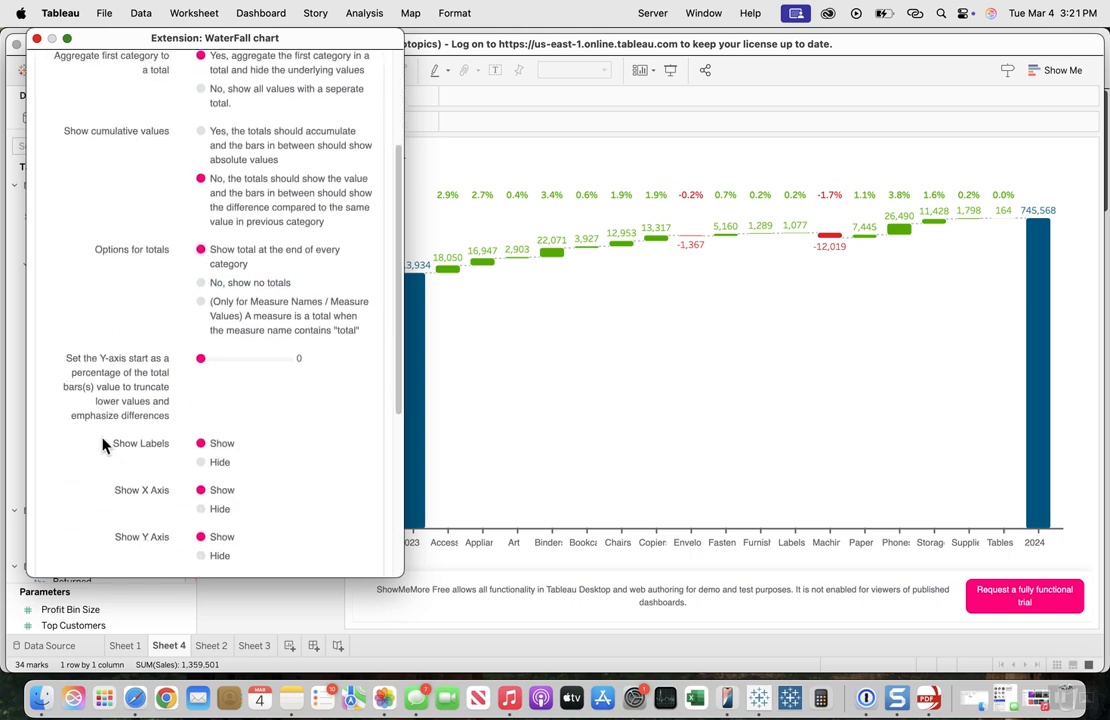
scroll(105, 446, down, 3)
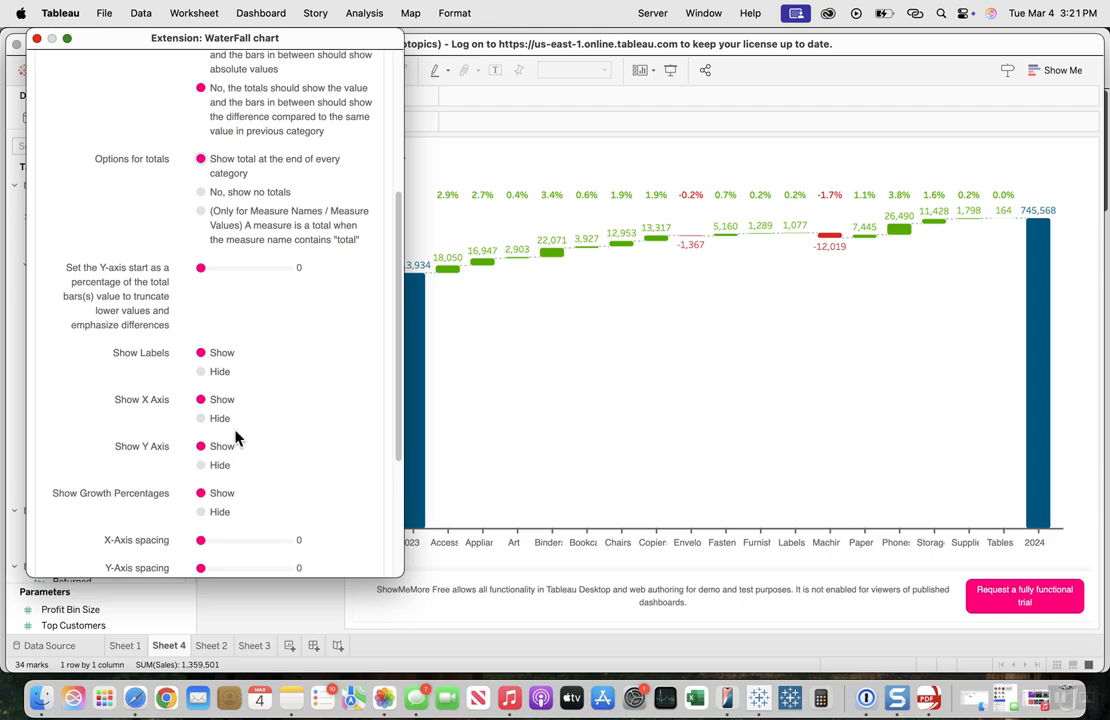
drag(259, 36, 789, 78)
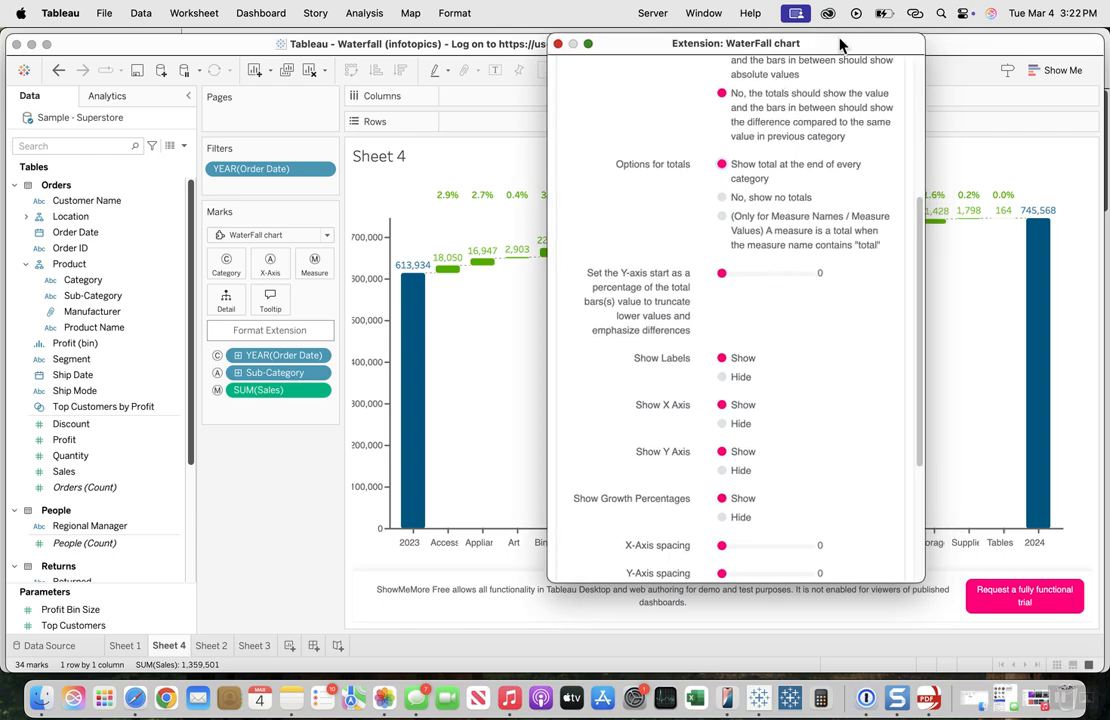
drag(842, 42, 258, 64)
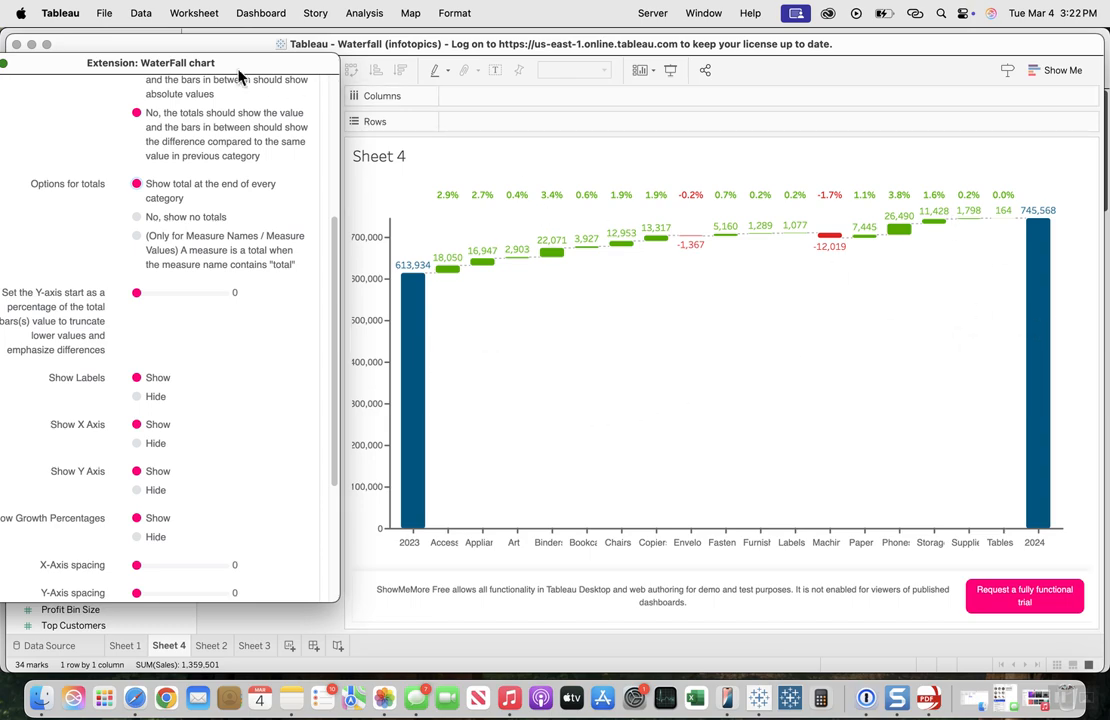
drag(210, 64, 830, 55)
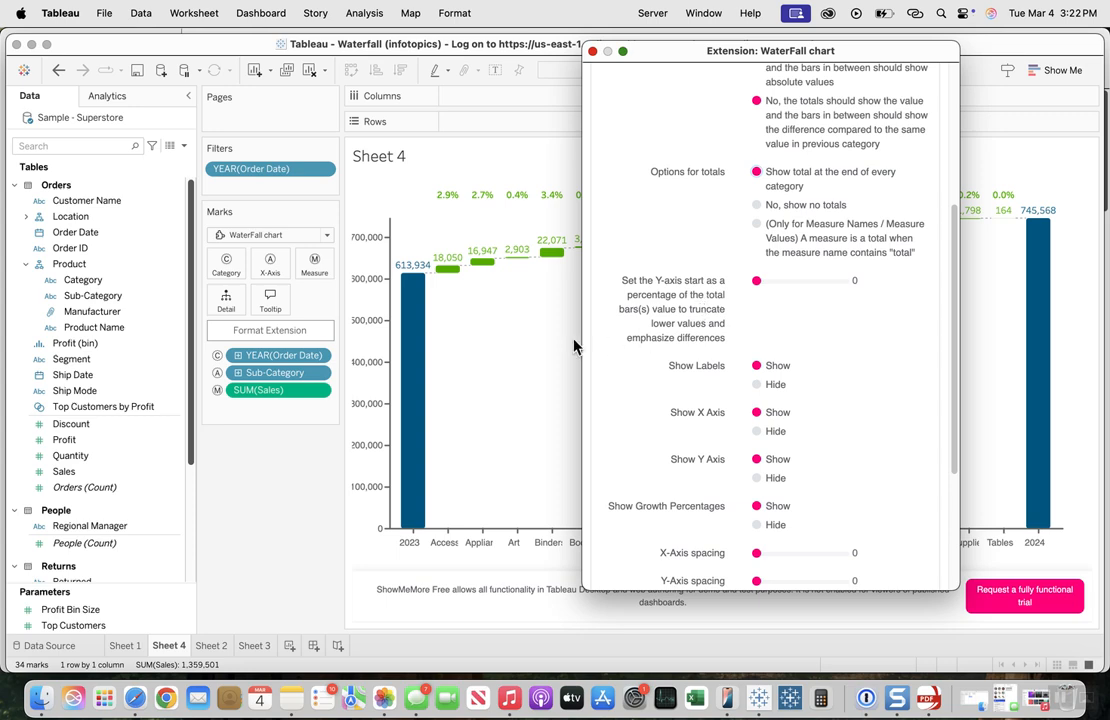
mouse_move(418, 322)
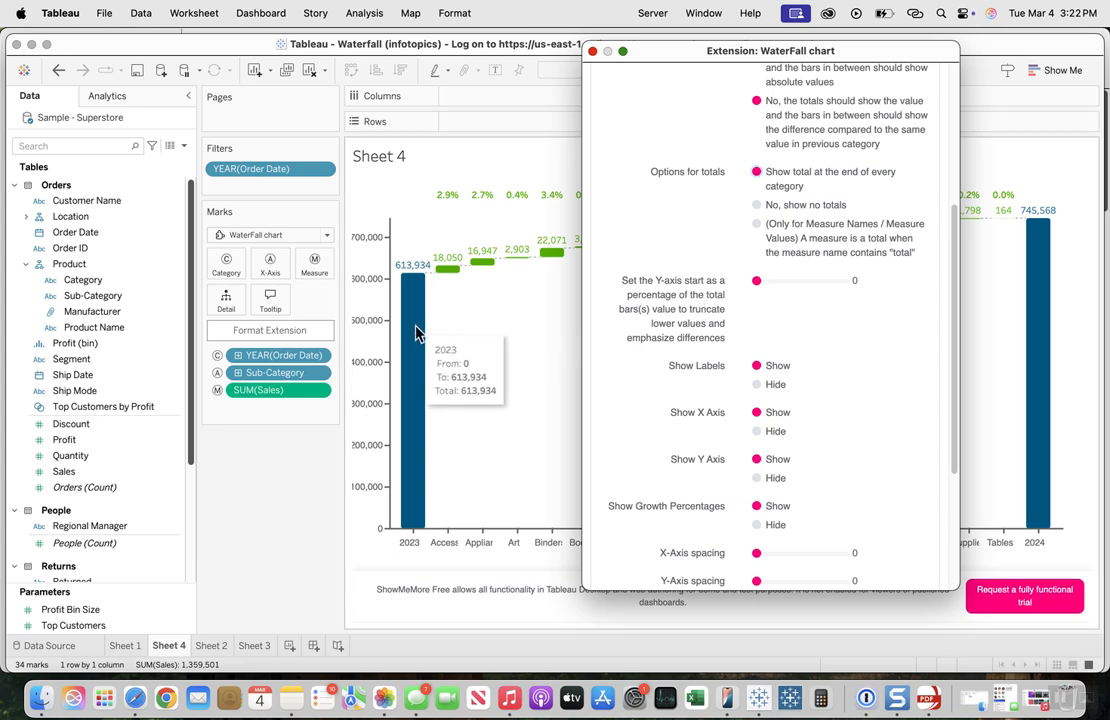
drag(756, 288, 801, 289)
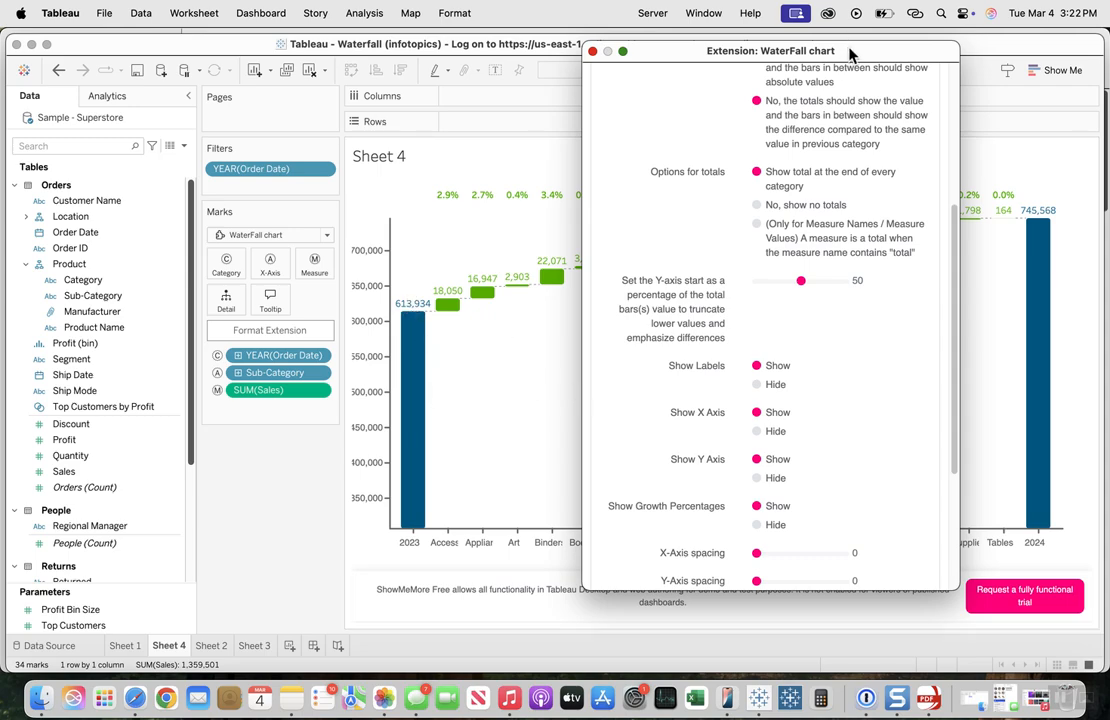
drag(857, 50, 219, 98)
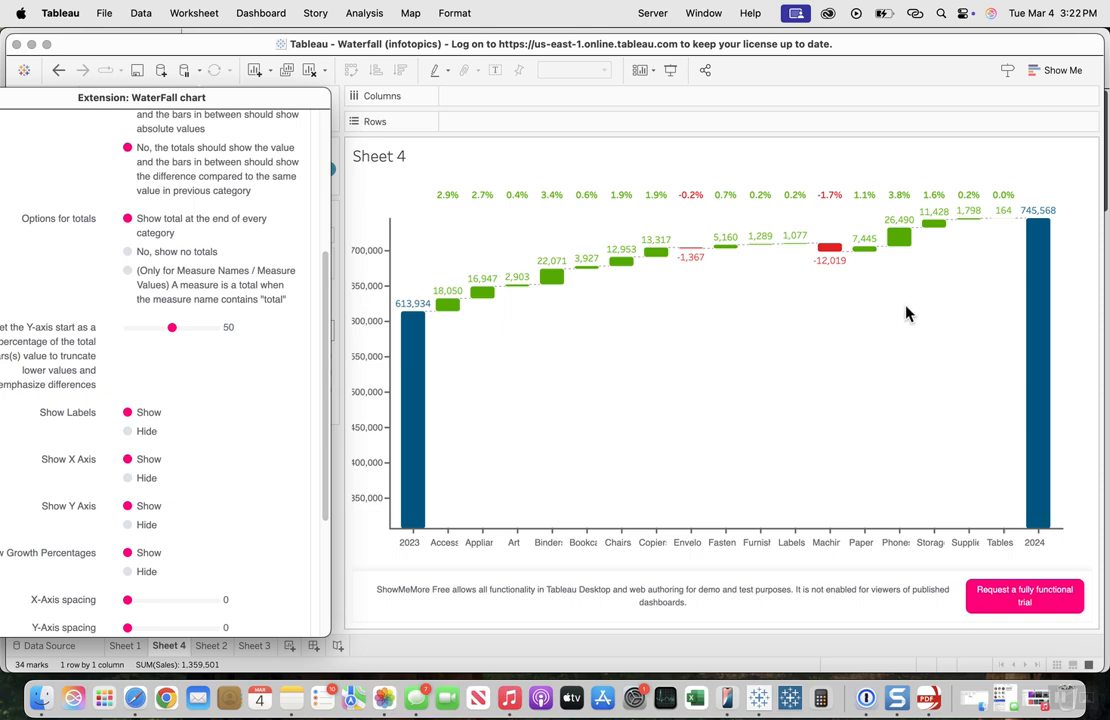
drag(171, 327, 188, 343)
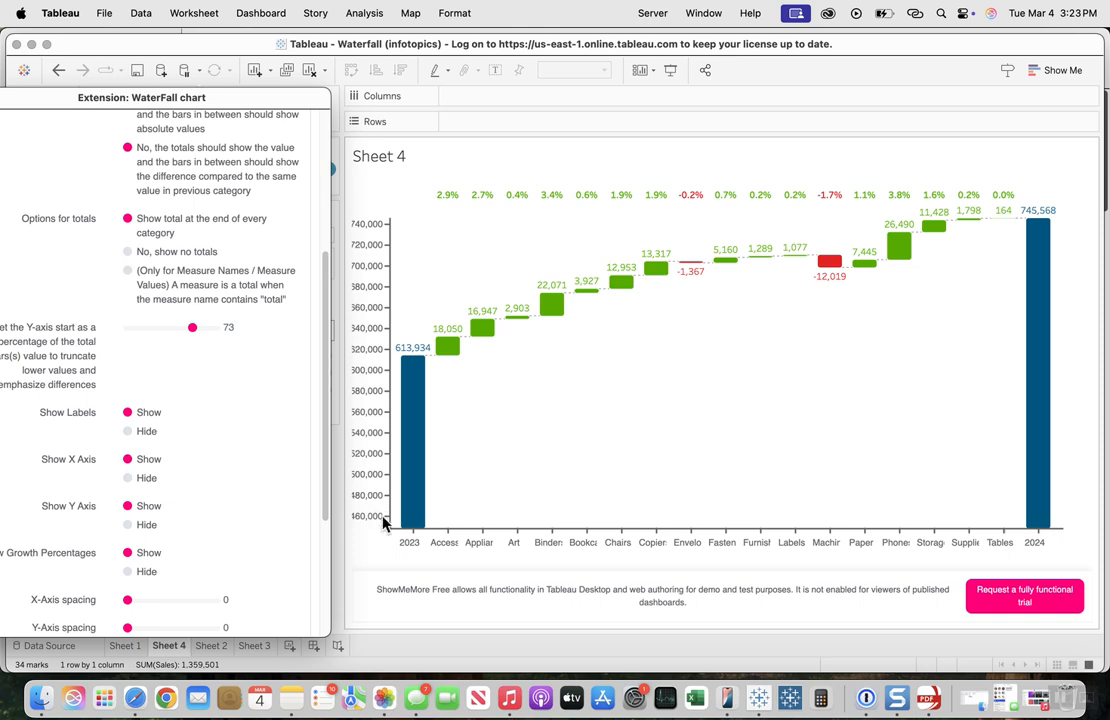
mouse_move(1045, 510)
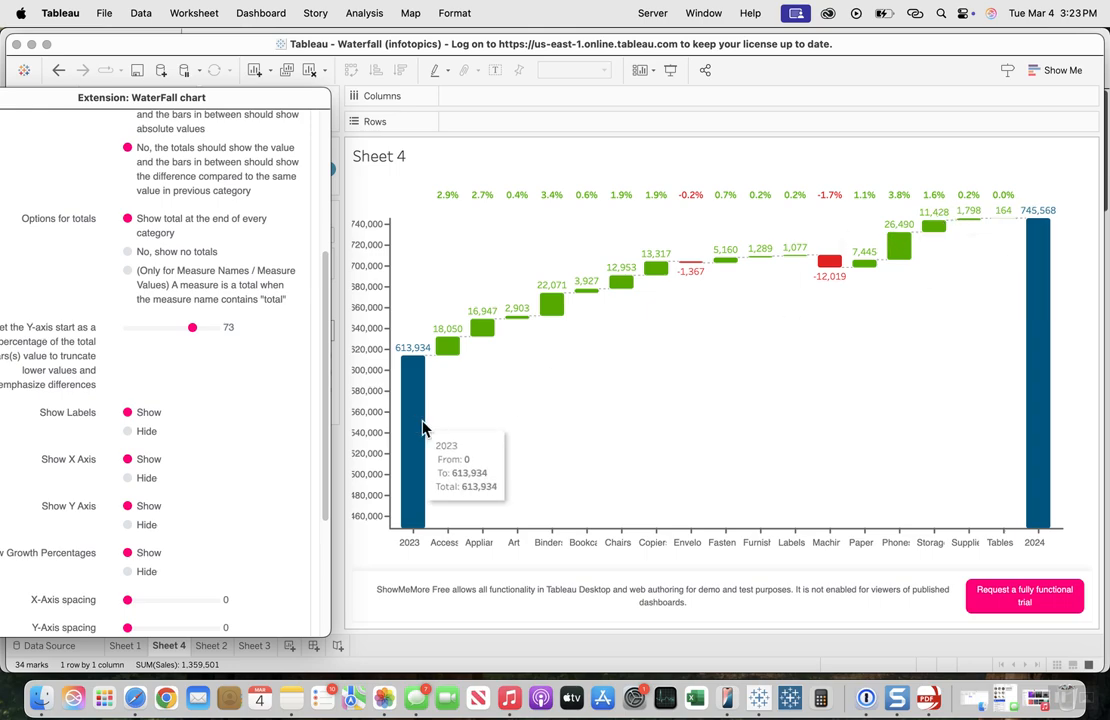
Step: Try hiding the value labels on the waterfall bars and set Show Labels back to Show
drag(220, 108, 701, 48)
scroll(688, 322, down, 2)
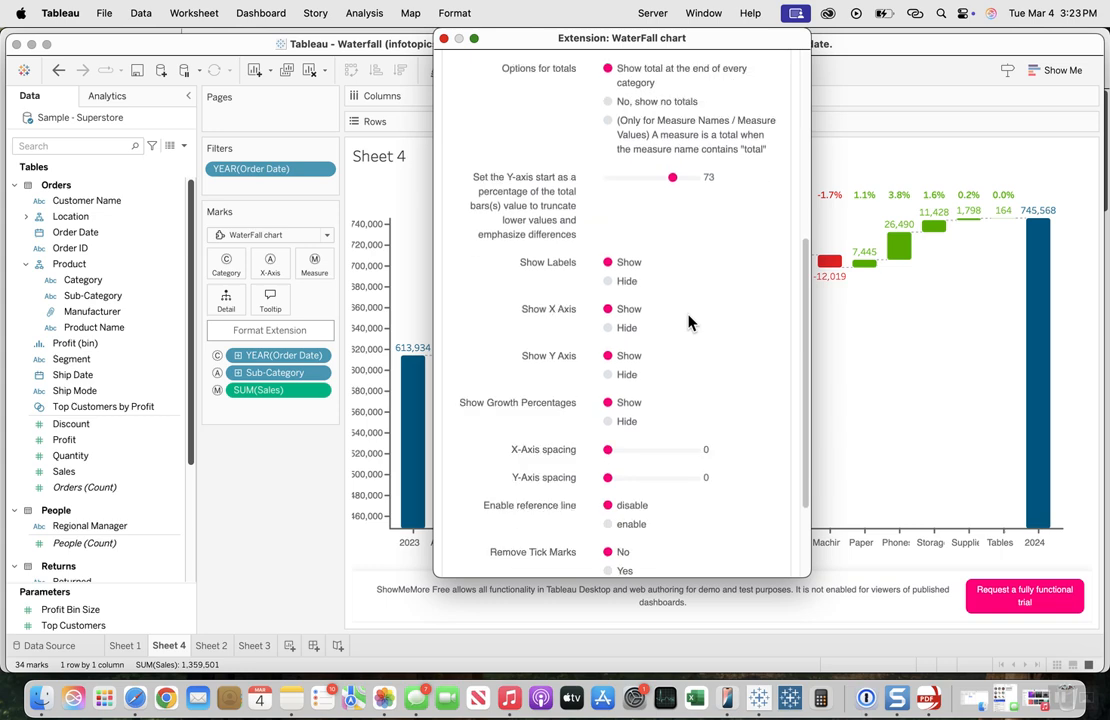
scroll(688, 322, down, 1)
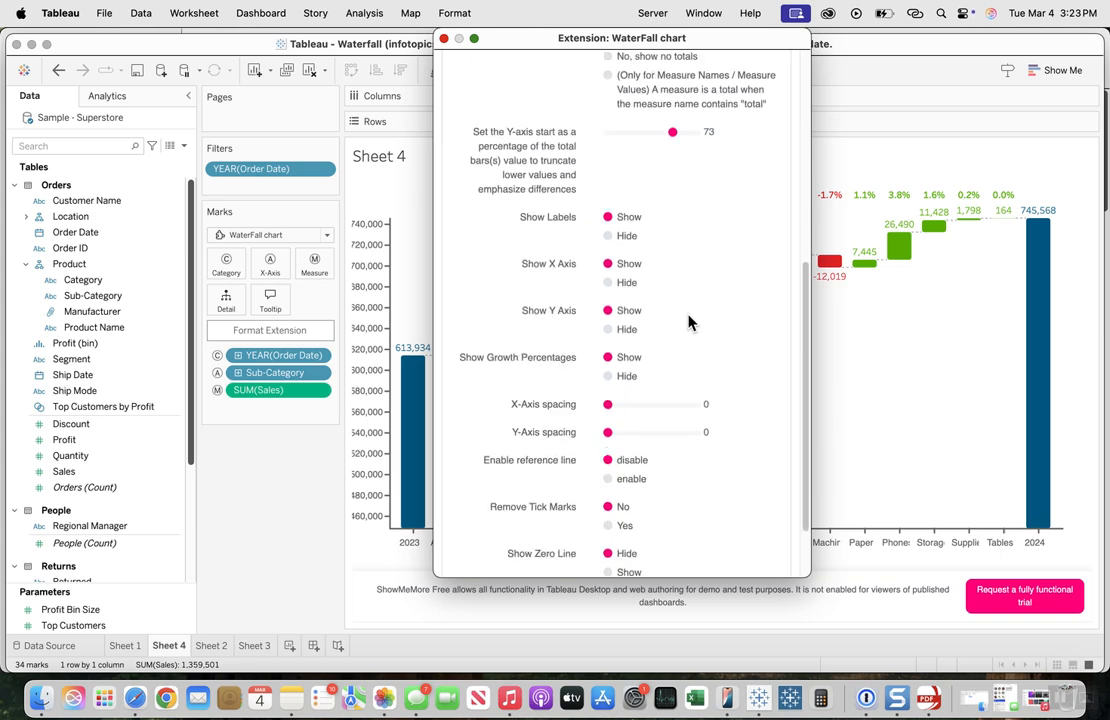
scroll(688, 322, down, 1)
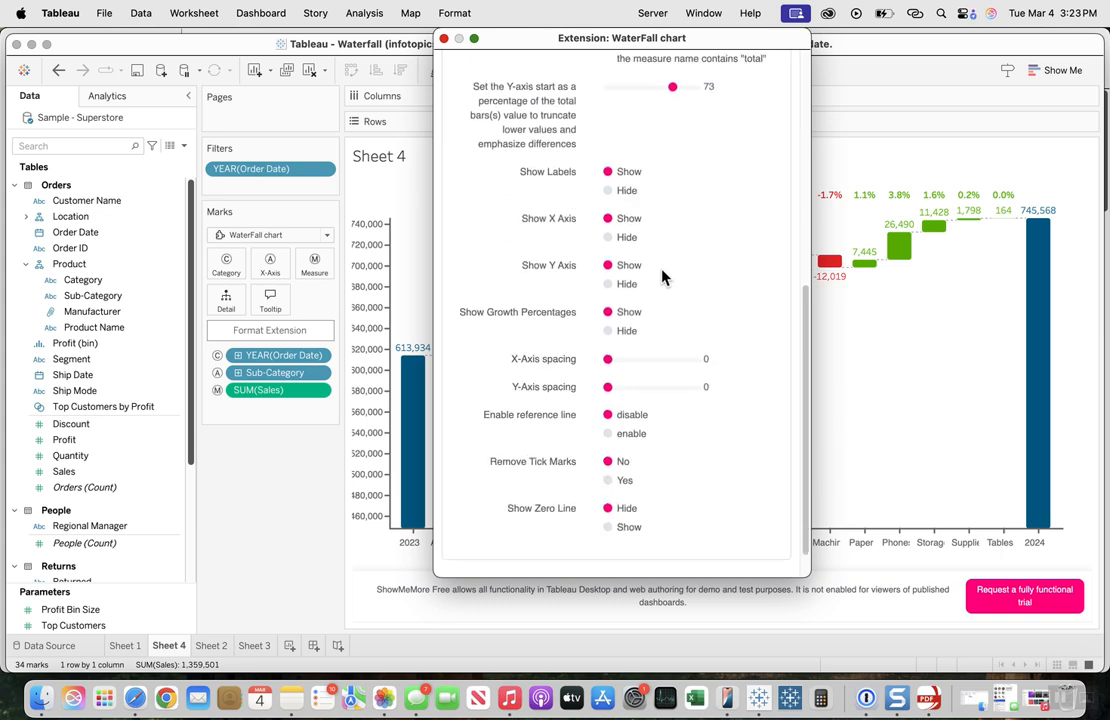
click(607, 191)
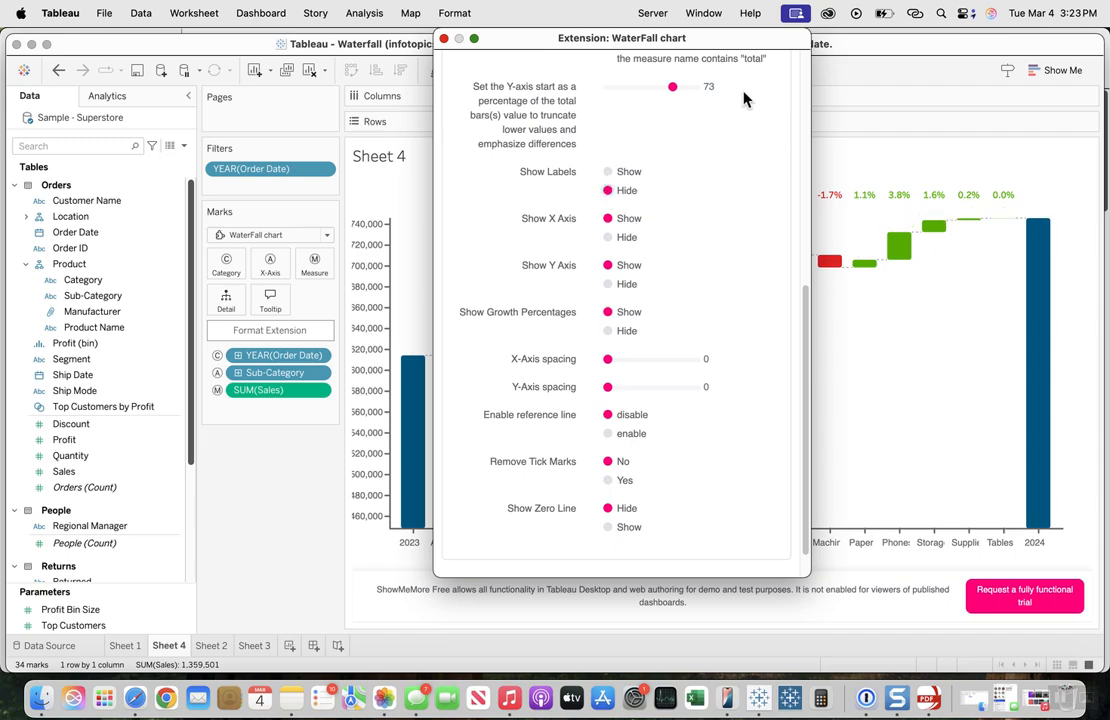
drag(620, 37, 255, 62)
drag(343, 78, 345, 77)
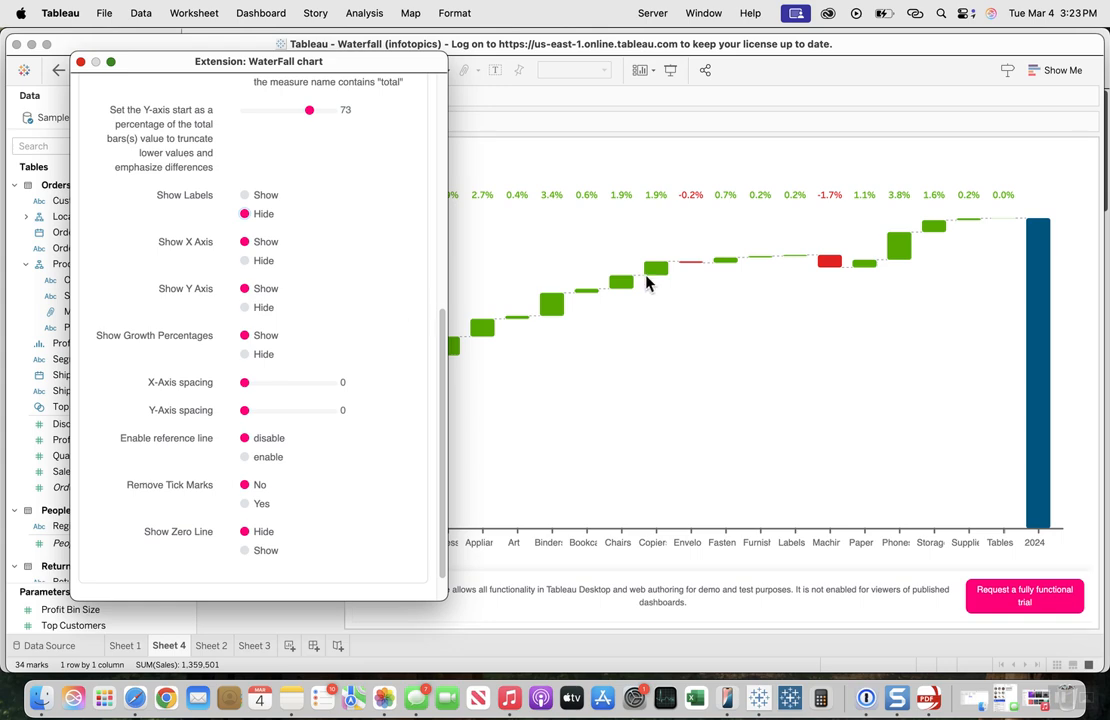
click(246, 195)
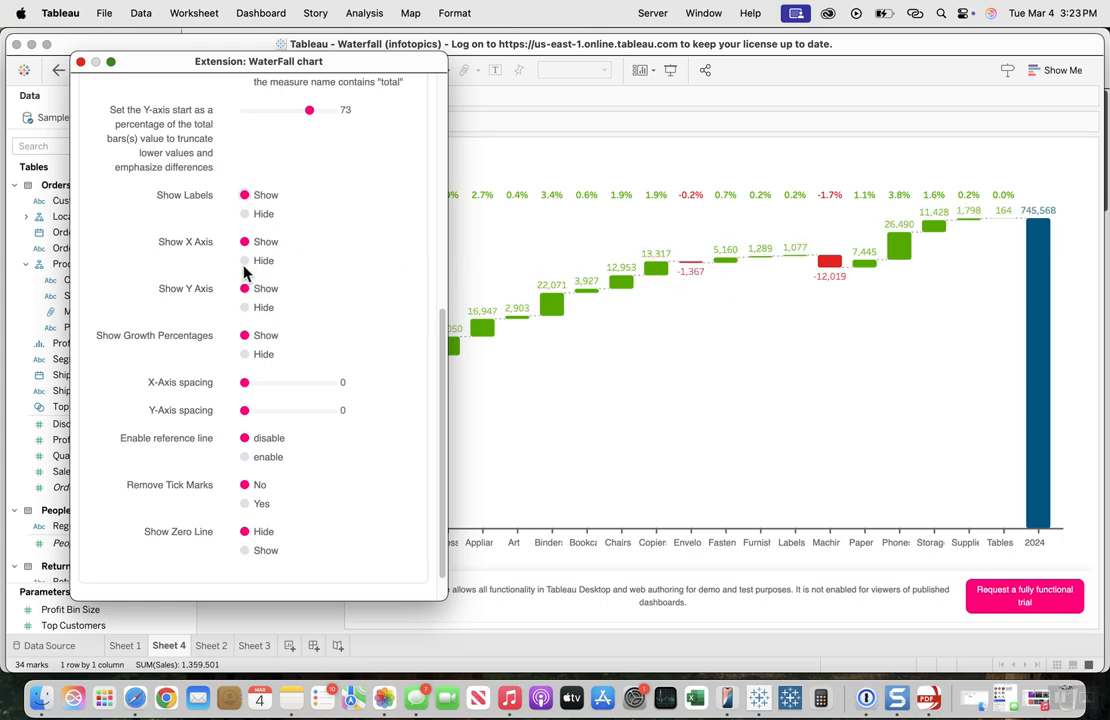
Step: Try hiding the X axis and the Y axis one after the other, restoring each to Show
click(245, 261)
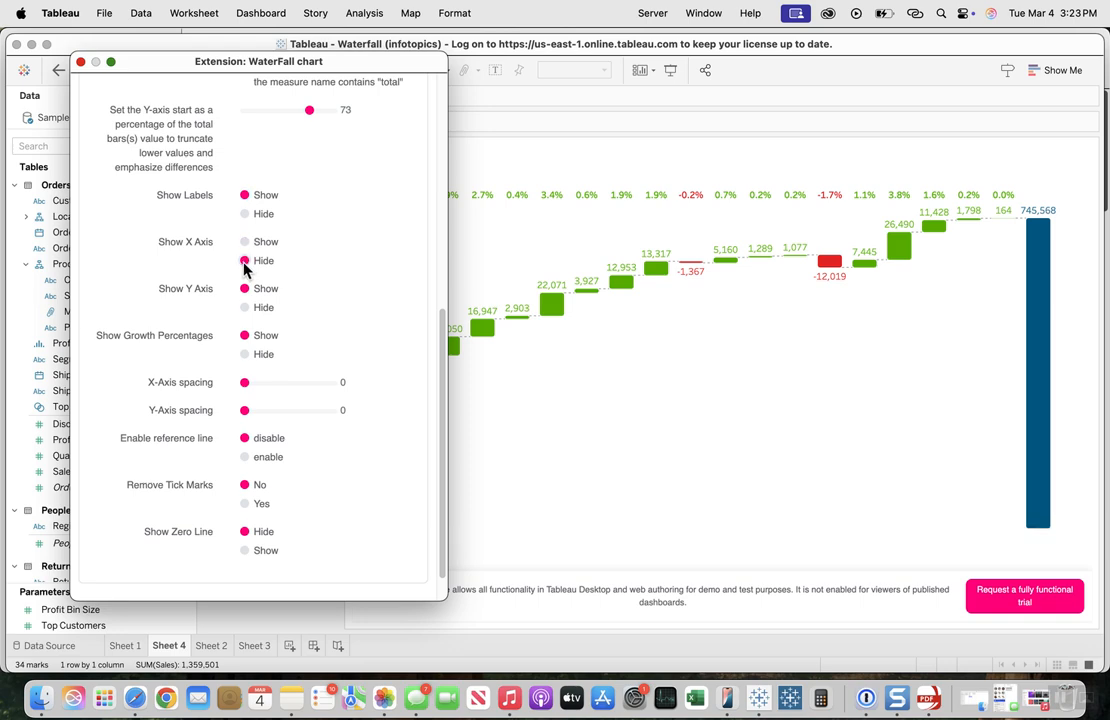
click(245, 242)
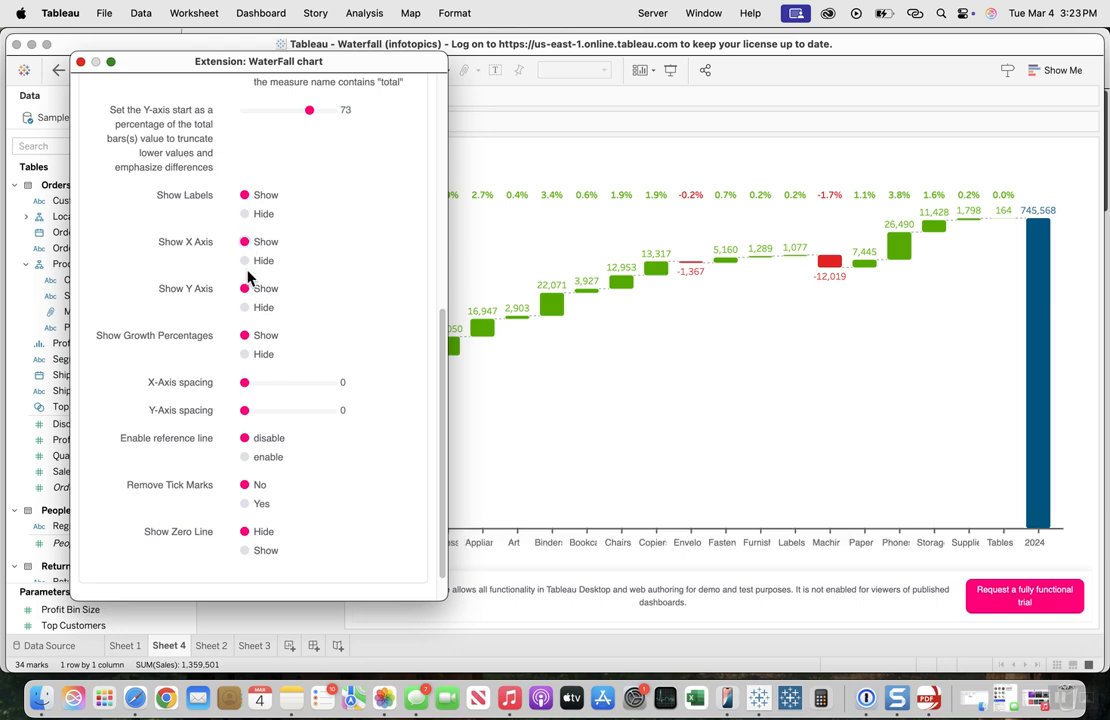
click(245, 307)
drag(348, 64, 255, 84)
mouse_move(418, 395)
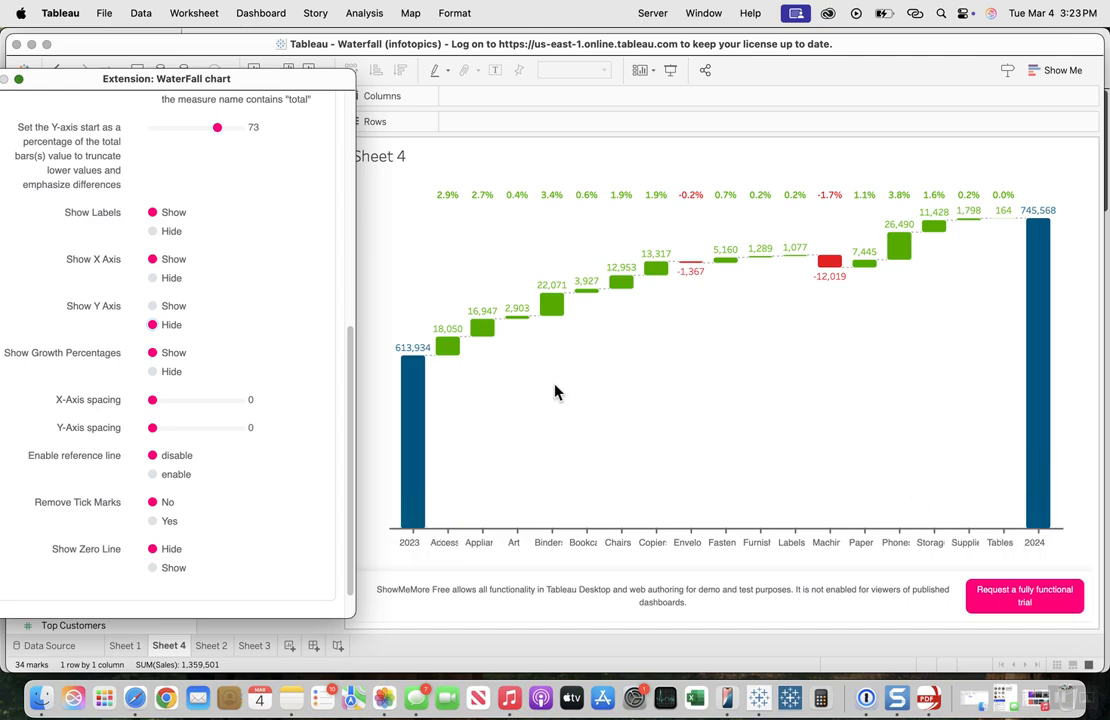
drag(246, 84, 347, 48)
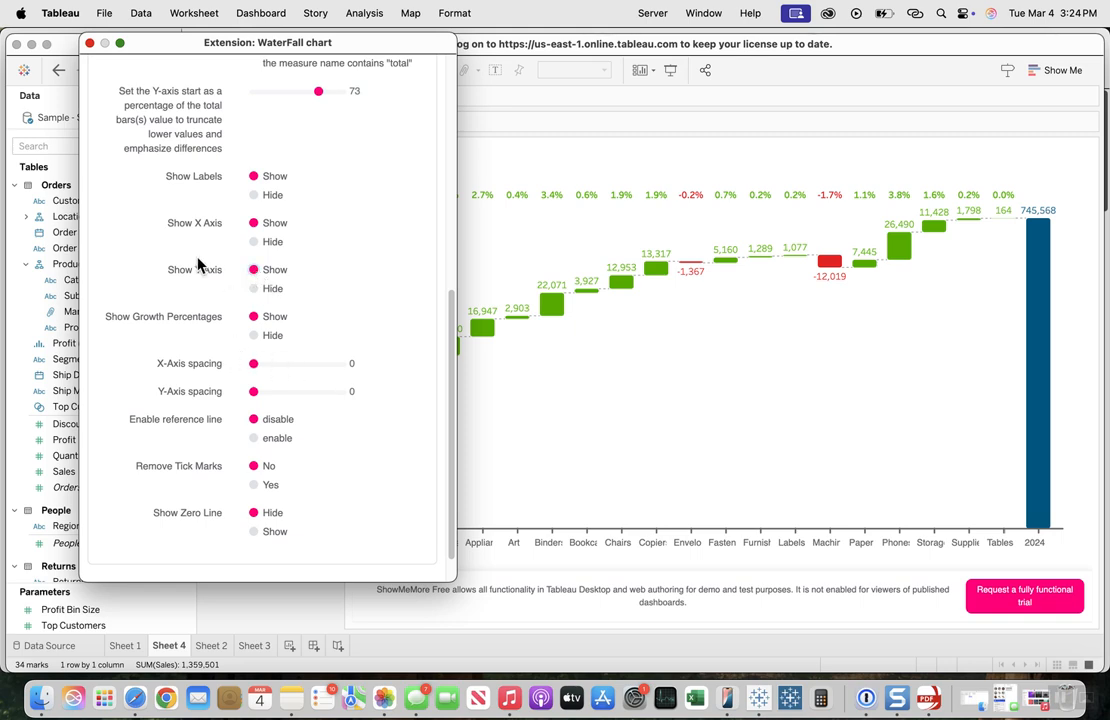
Step: Try the Vertical chart layout, toggle the X axis off and on in it, and return the layout to Horizontal
drag(311, 49, 585, 103)
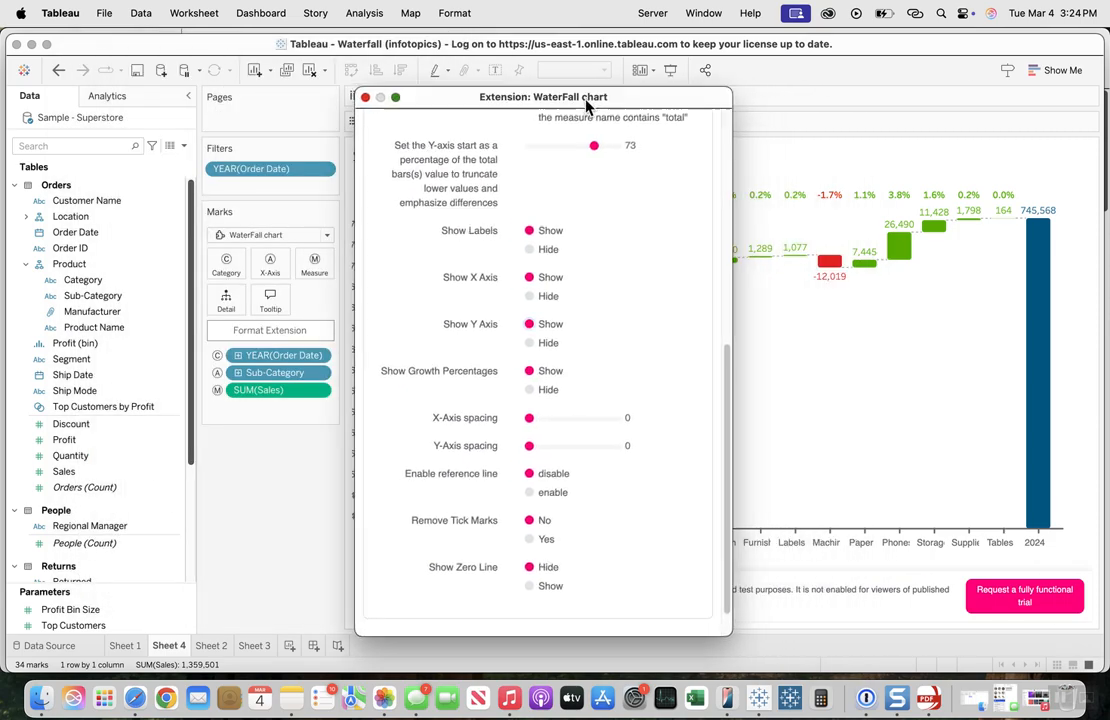
scroll(585, 398, up, 10)
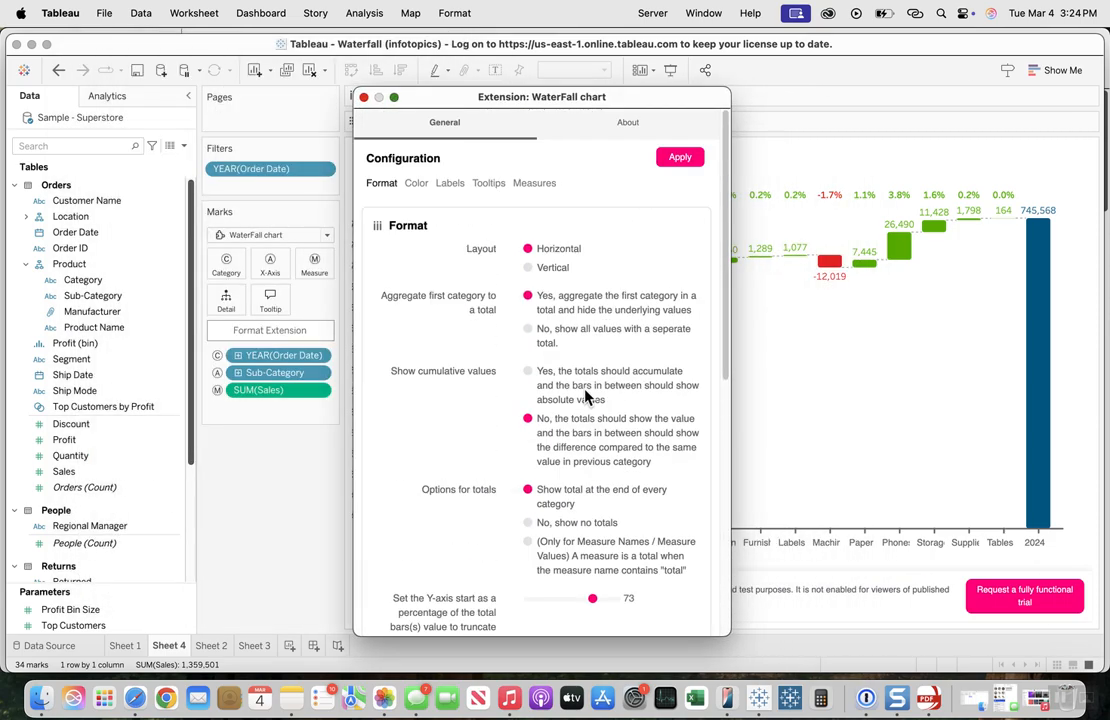
double_click(545, 268)
scroll(607, 379, down, 10)
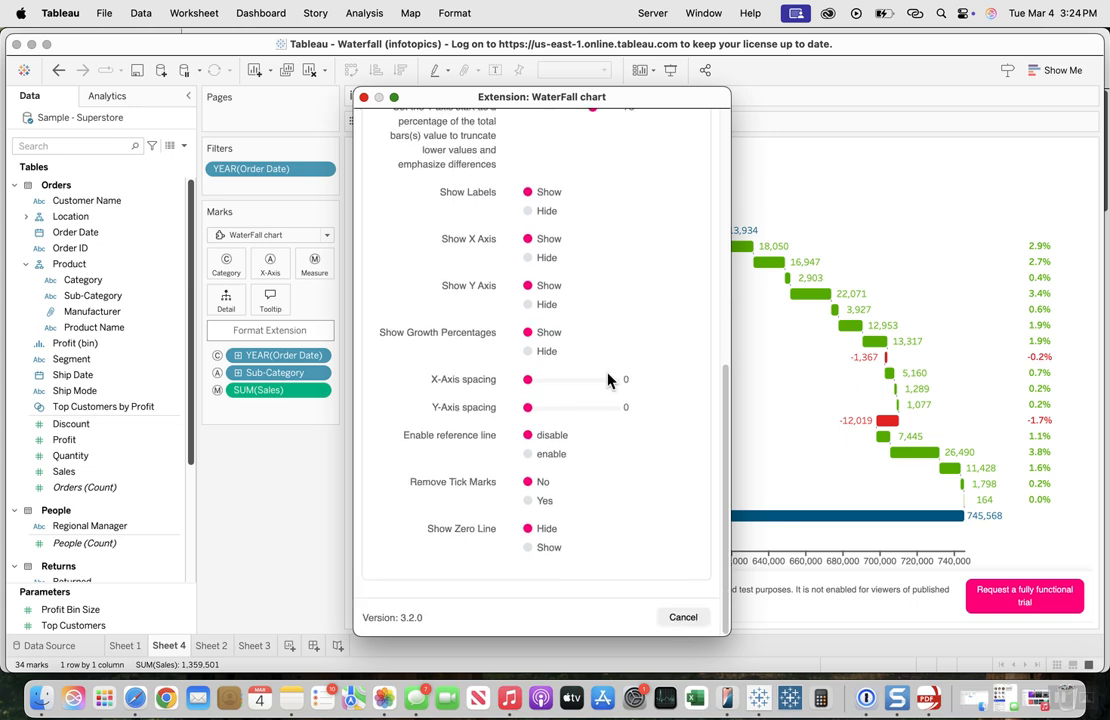
scroll(607, 379, up, 2)
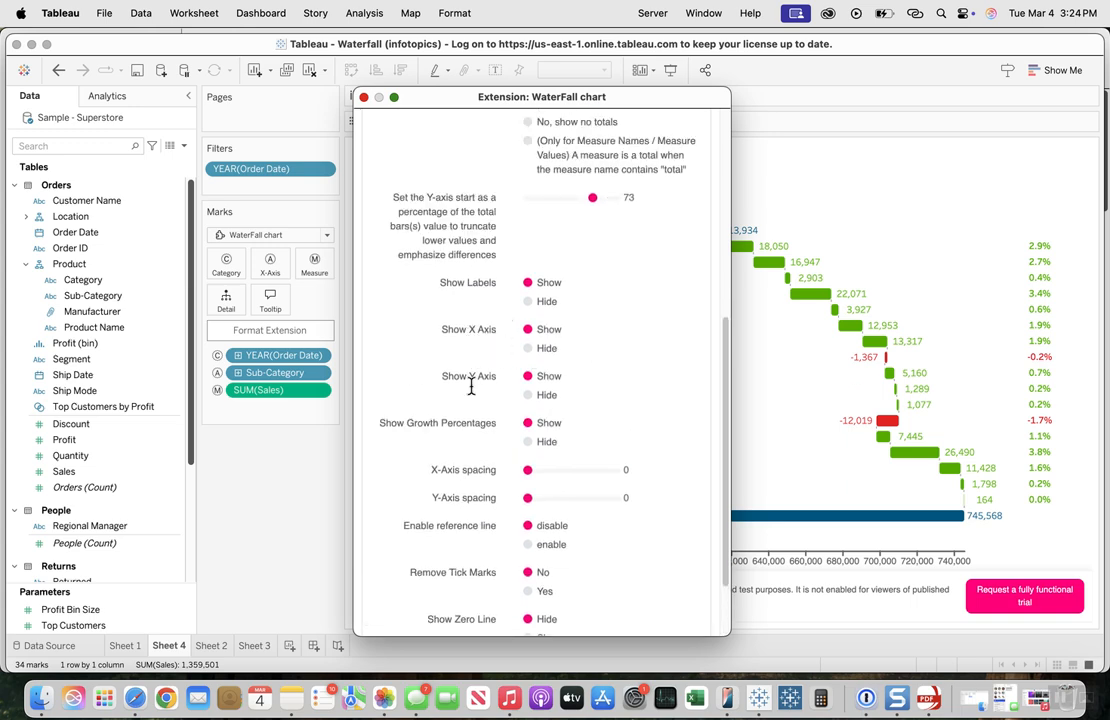
click(528, 348)
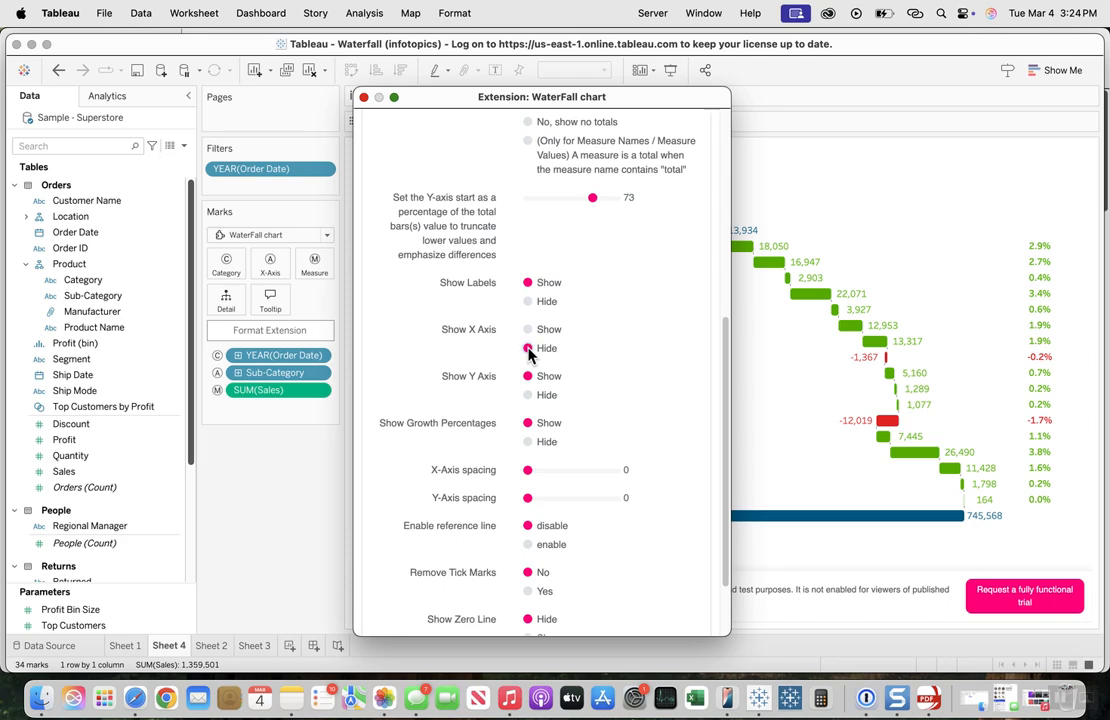
click(528, 329)
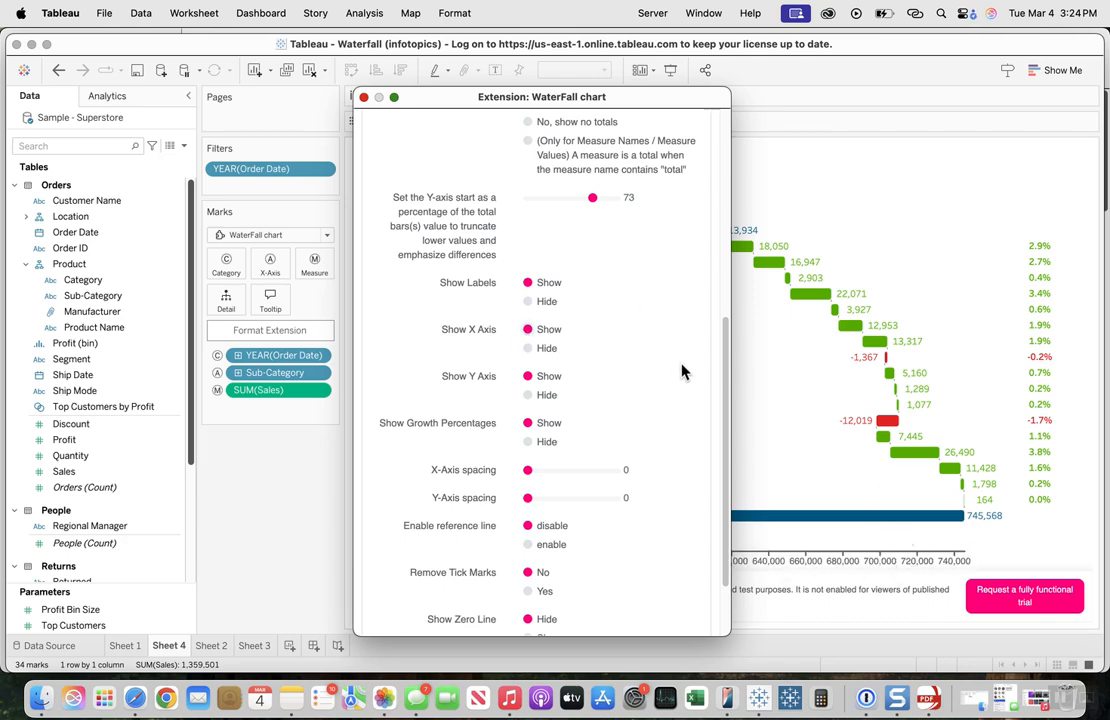
scroll(635, 365, up, 5)
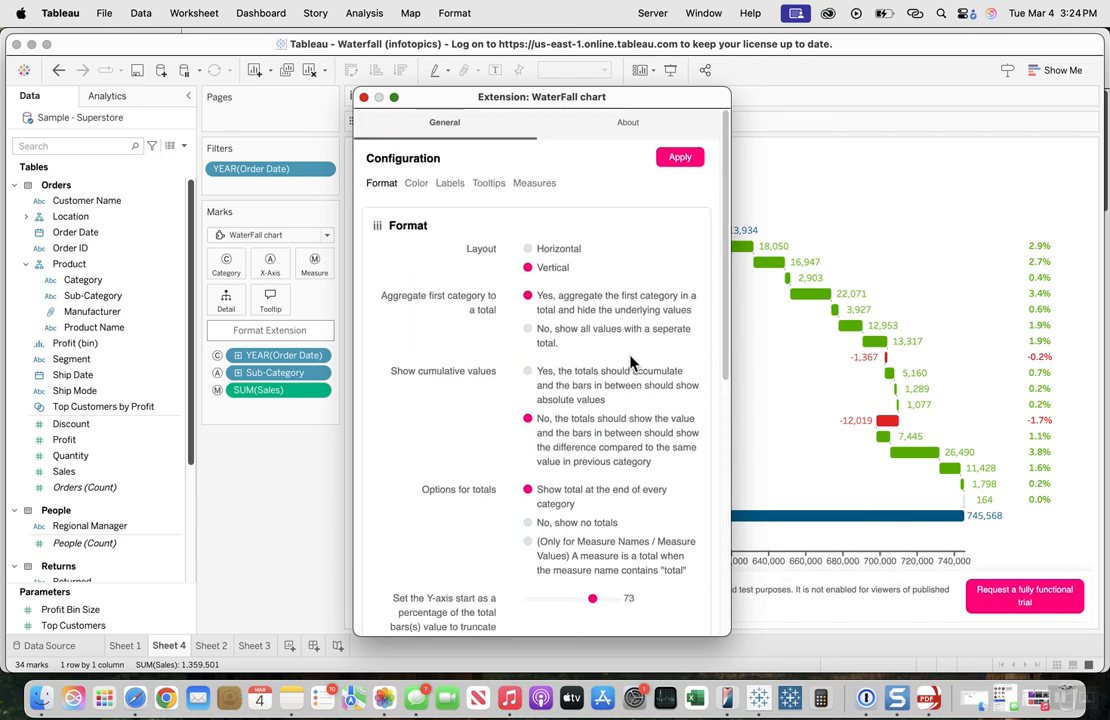
click(528, 248)
Step: Try hiding the growth percentages above the bars and set them back to Show
drag(560, 94, 322, 48)
scroll(316, 317, down, 10)
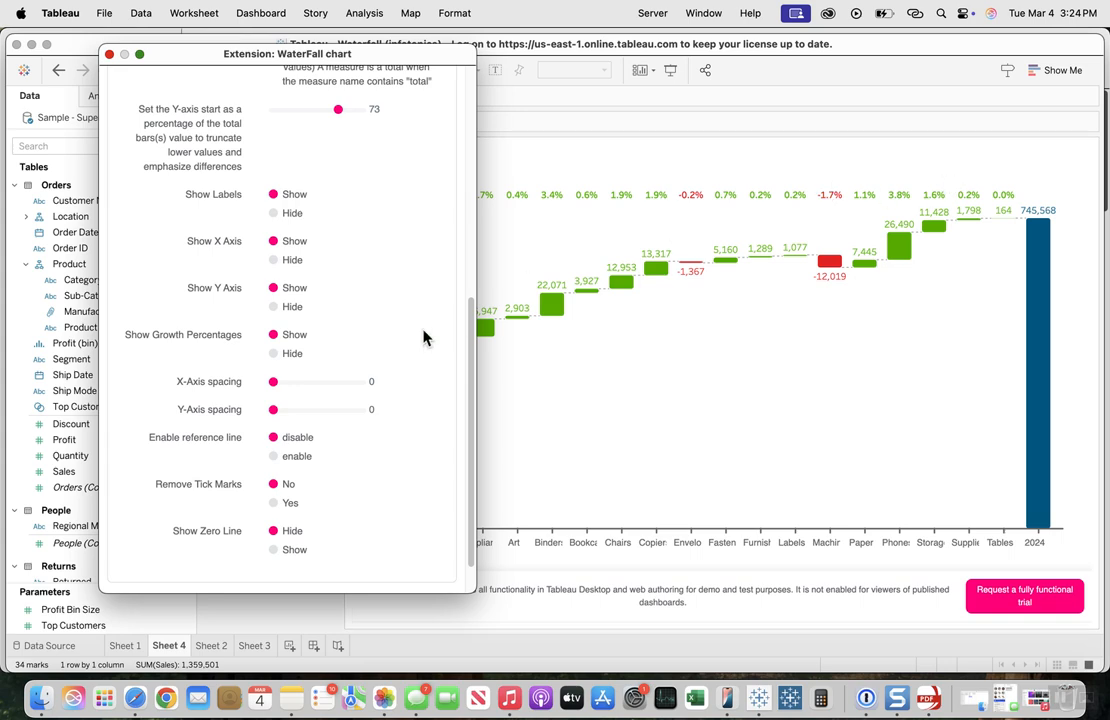
click(273, 354)
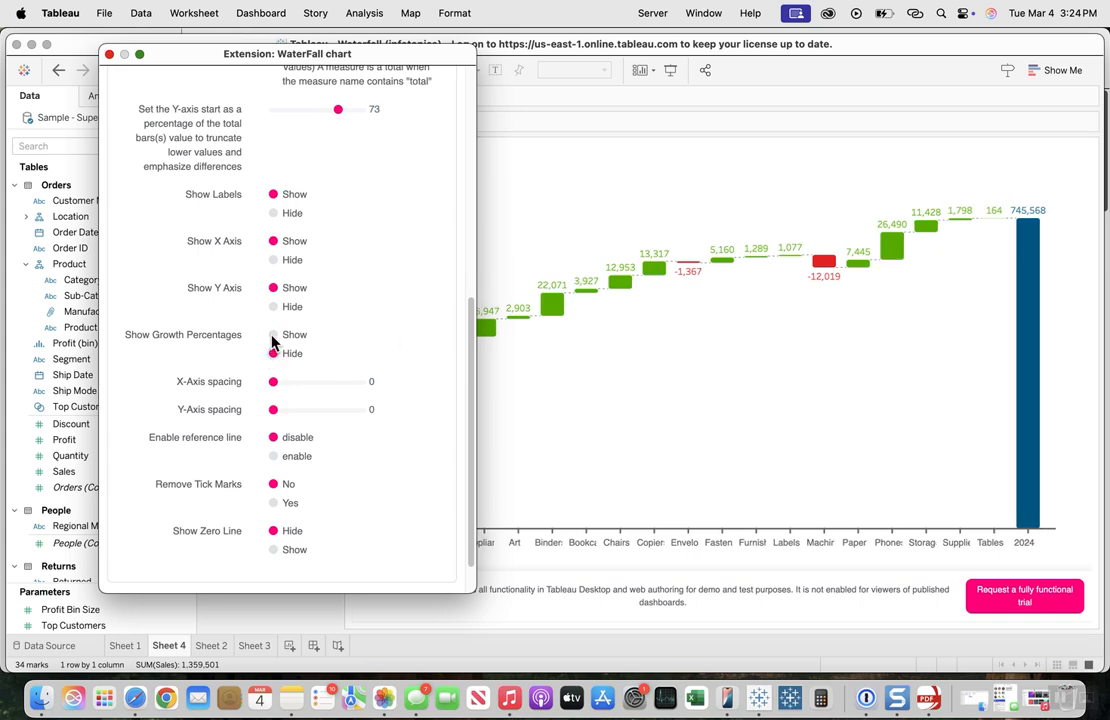
click(273, 336)
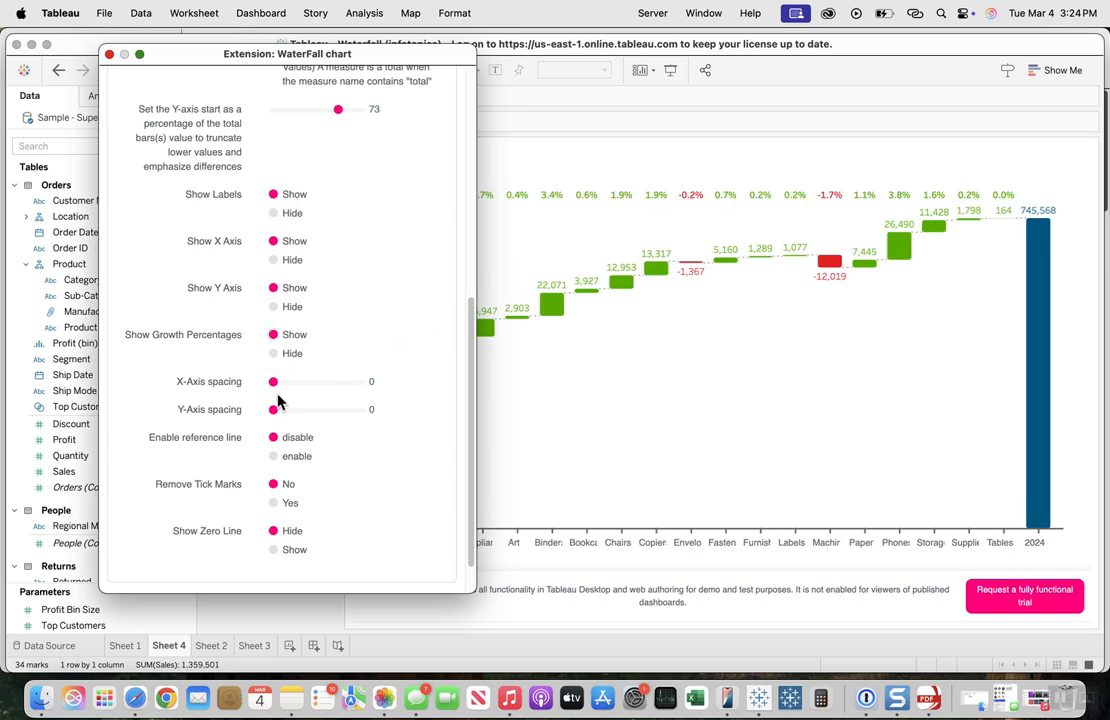
Step: Try an X-axis spacing of 57 and a Y-axis spacing of 55, inspect the chart, and reset both to 0
drag(274, 385, 324, 386)
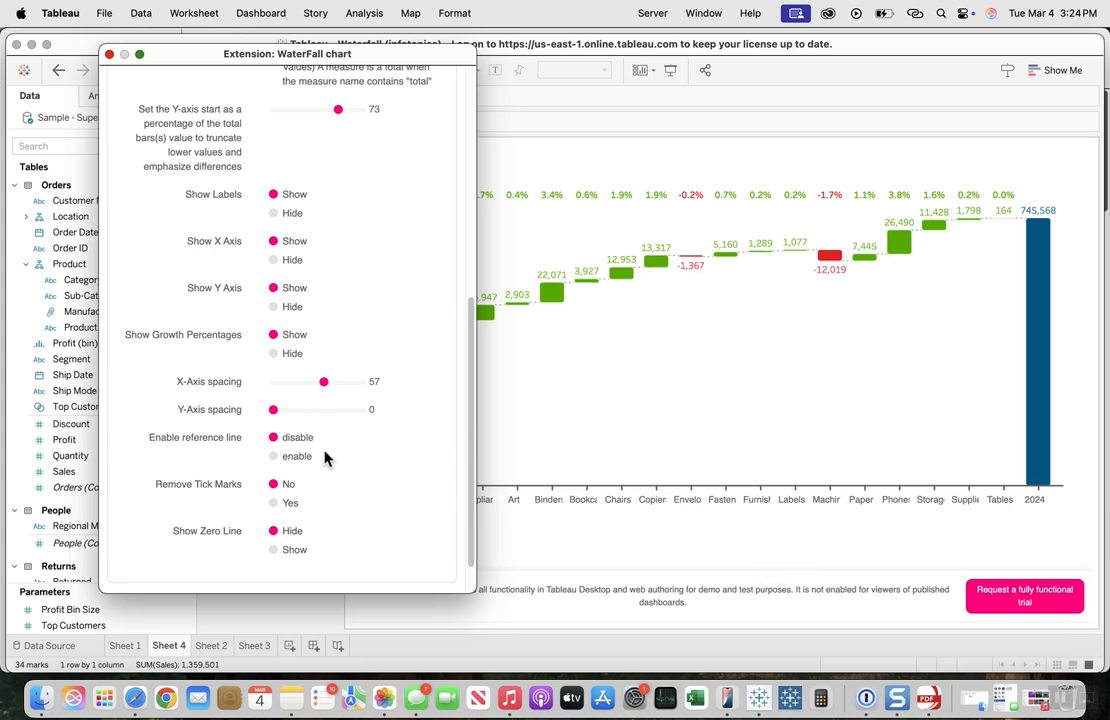
drag(274, 410, 327, 420)
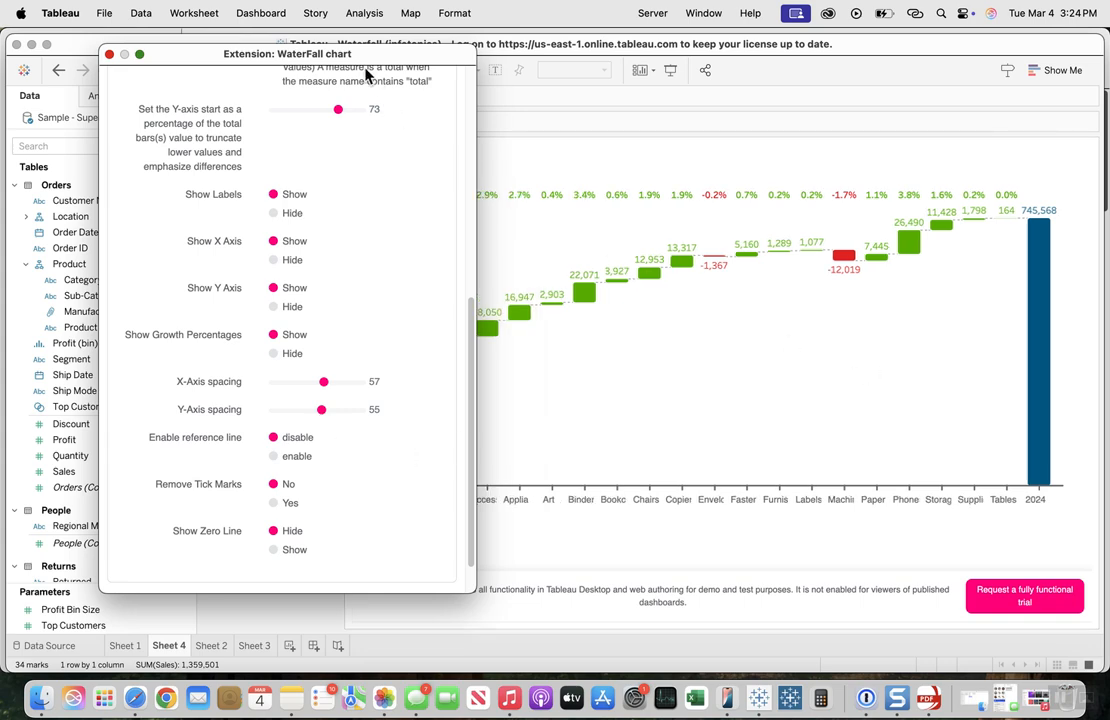
drag(293, 53, 930, 107)
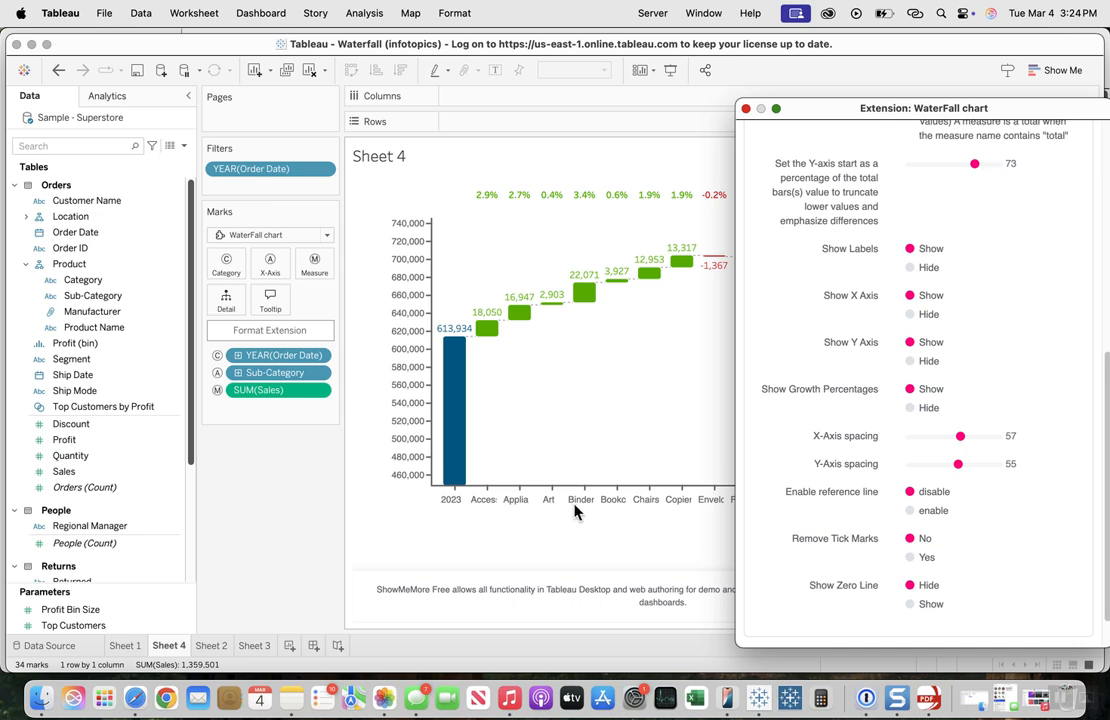
drag(1007, 118, 446, 96)
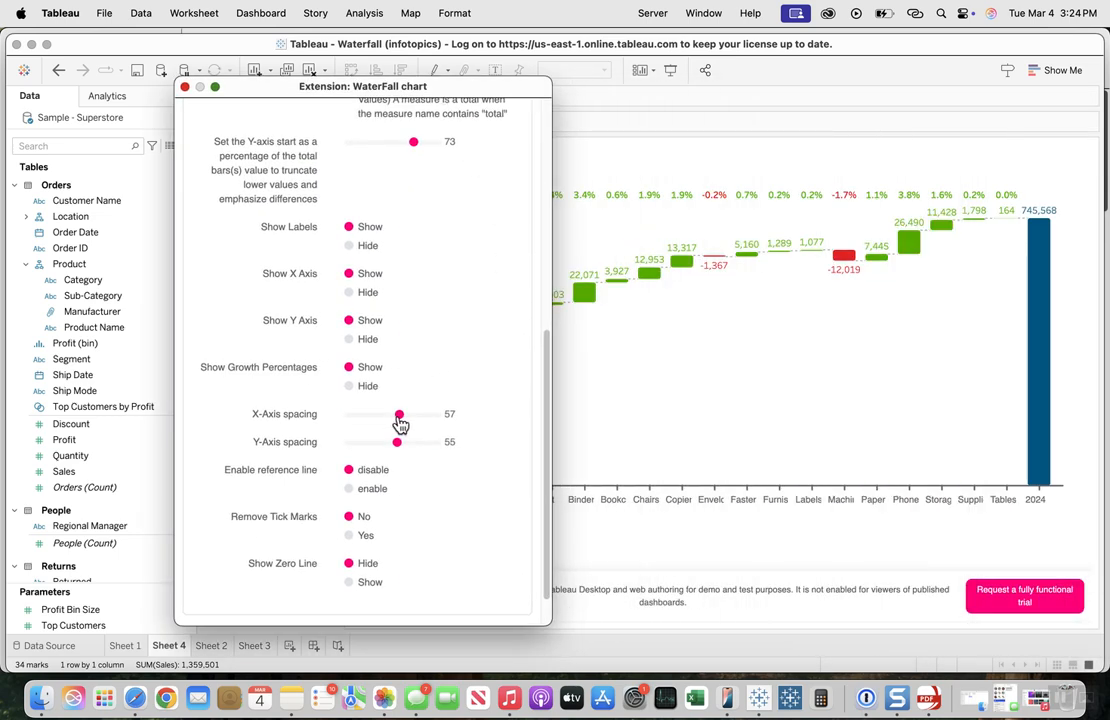
drag(400, 423, 312, 432)
drag(399, 452, 290, 405)
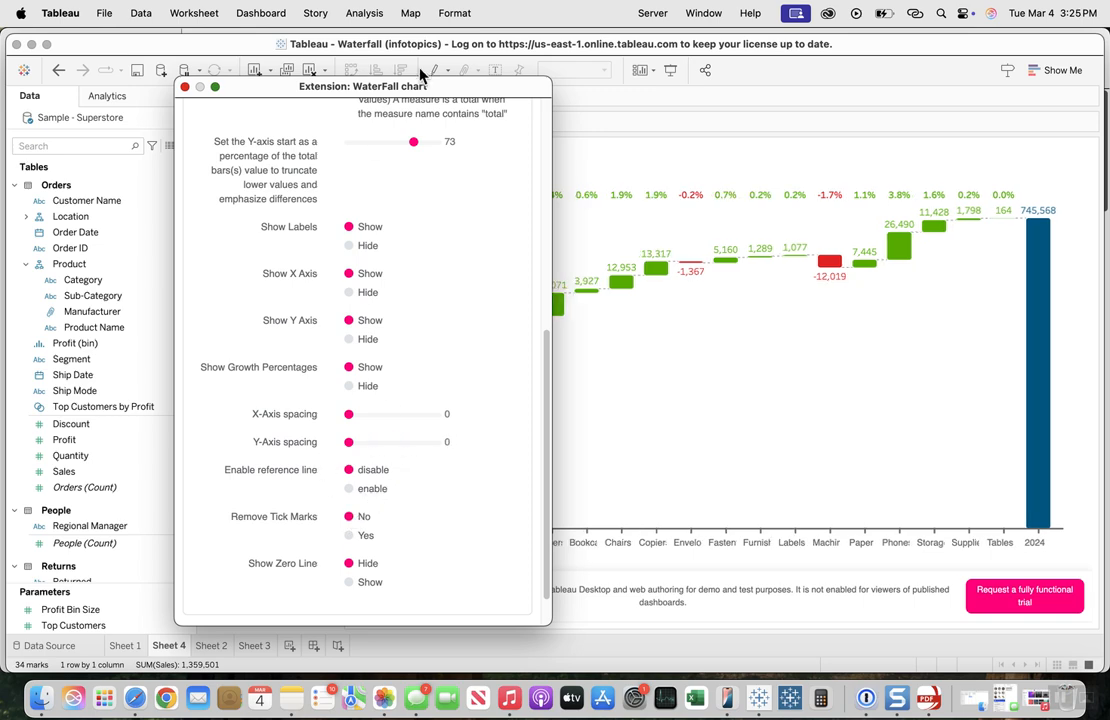
Step: Enable the reference line between the 2023 and 2024 totals, toggling it off and on once to compare
drag(447, 89, 297, 68)
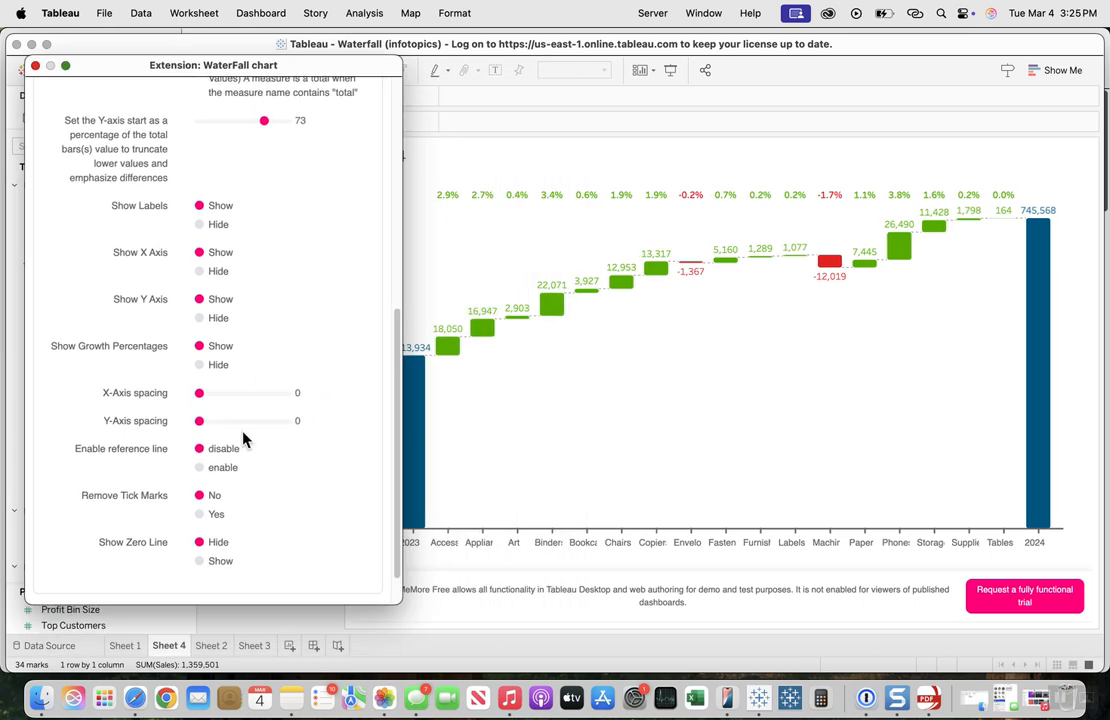
click(200, 468)
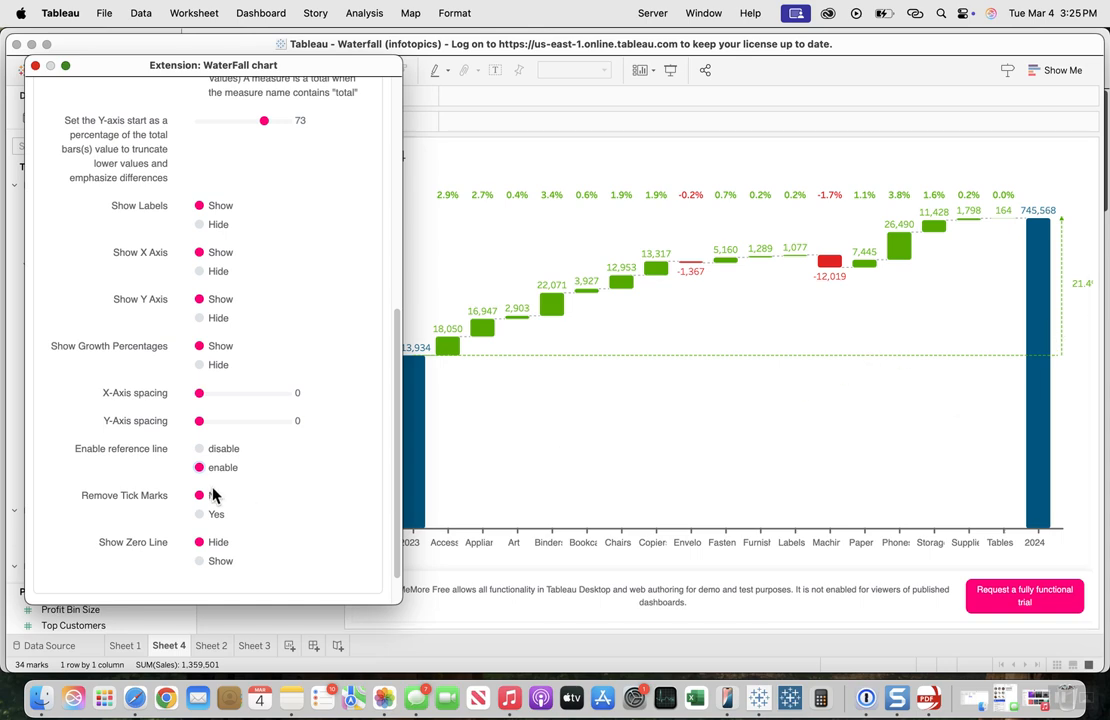
click(200, 450)
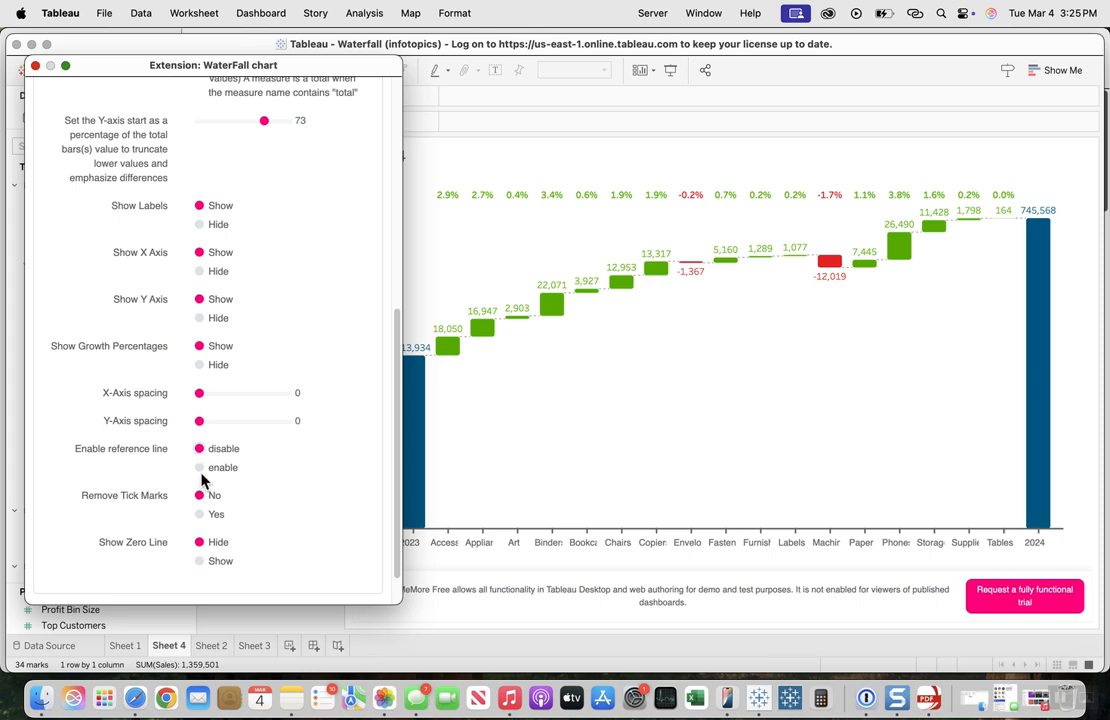
click(199, 467)
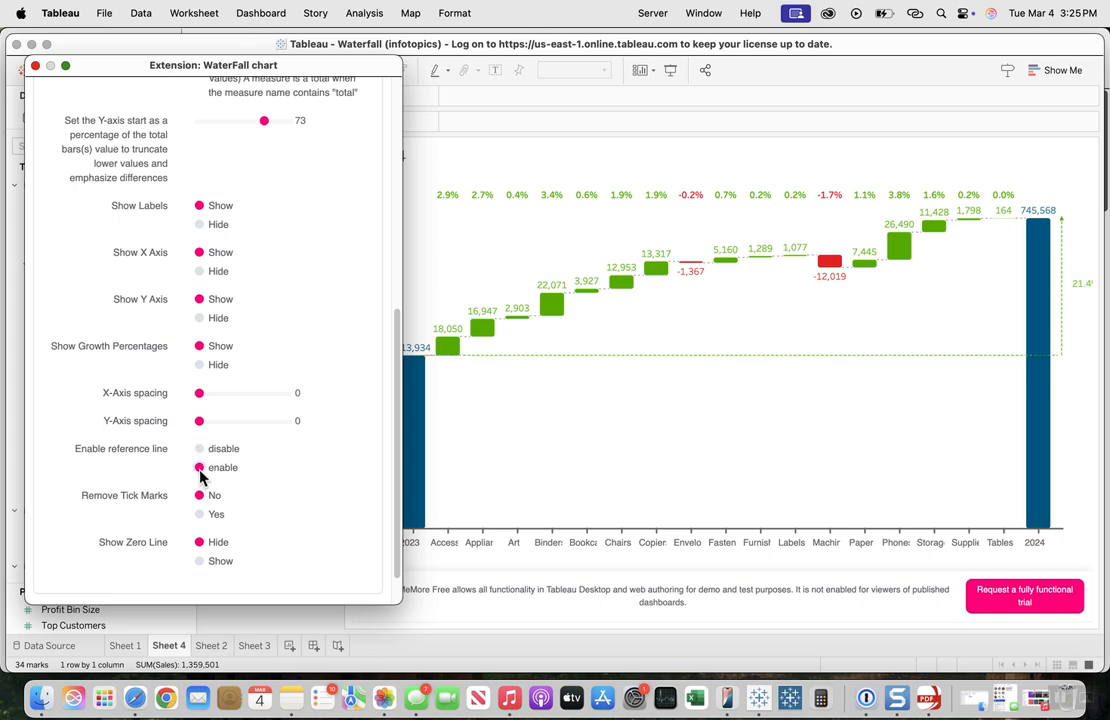
Step: Try removing the tick marks and showing the zero line, returning them to No and Hide
click(200, 515)
click(199, 496)
drag(291, 78, 338, 63)
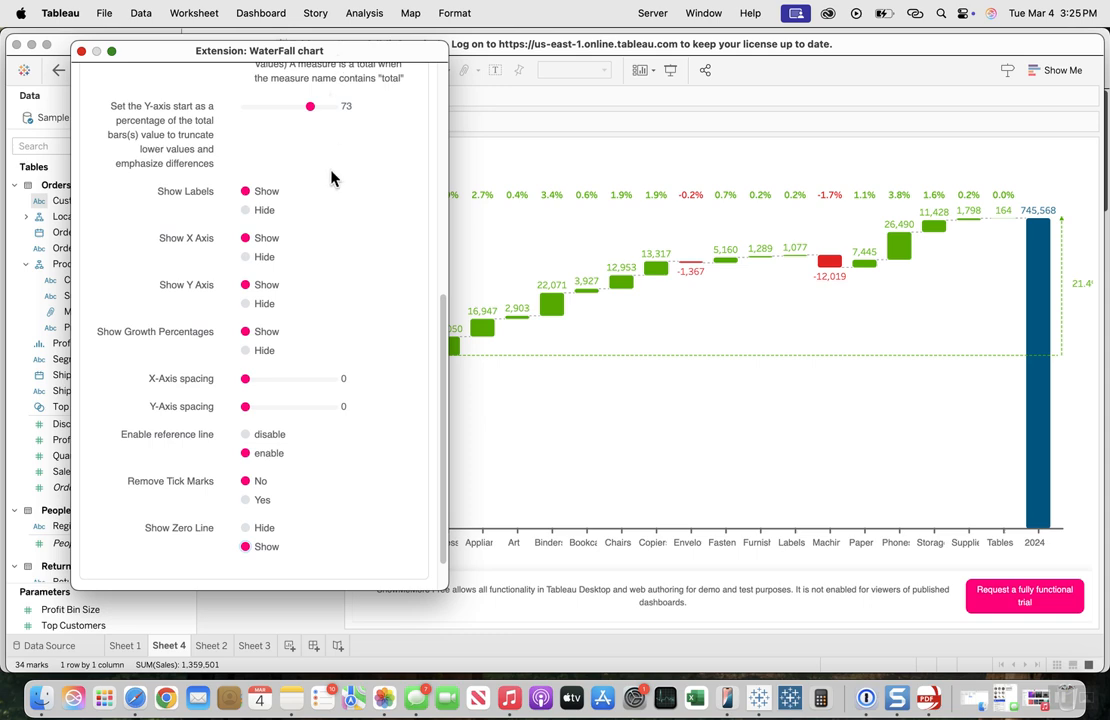
click(258, 527)
Step: Change the Positive Value color of the waterfall chart to the light blue custom color #55aaff
scroll(302, 403, up, 10)
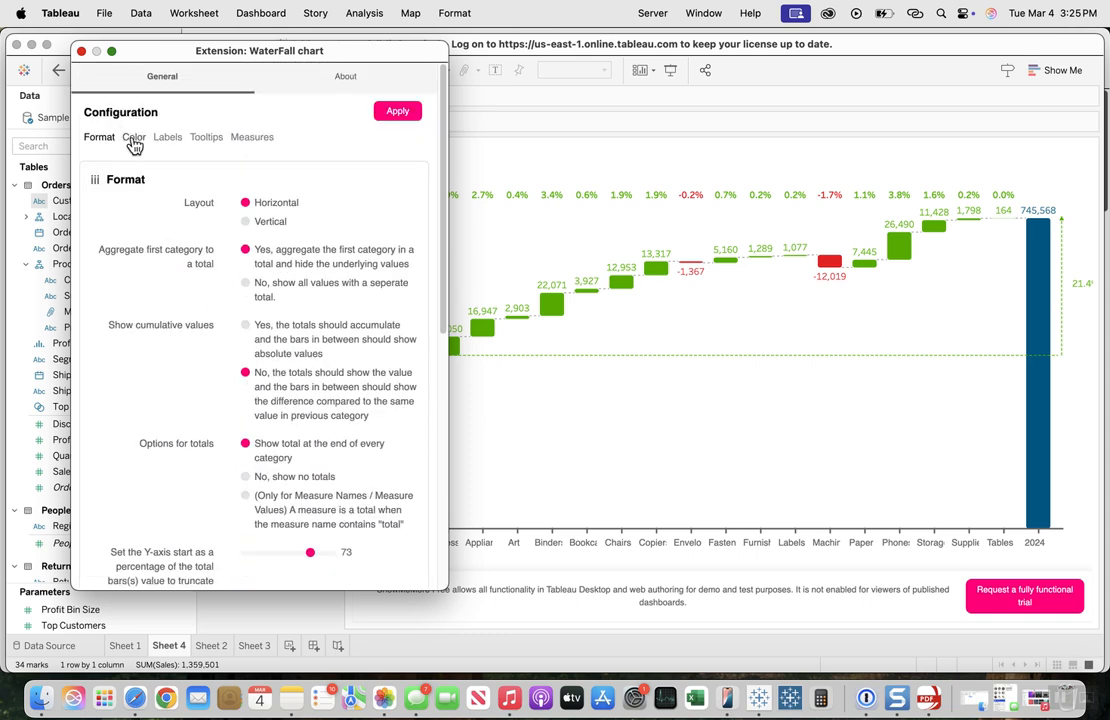
click(133, 138)
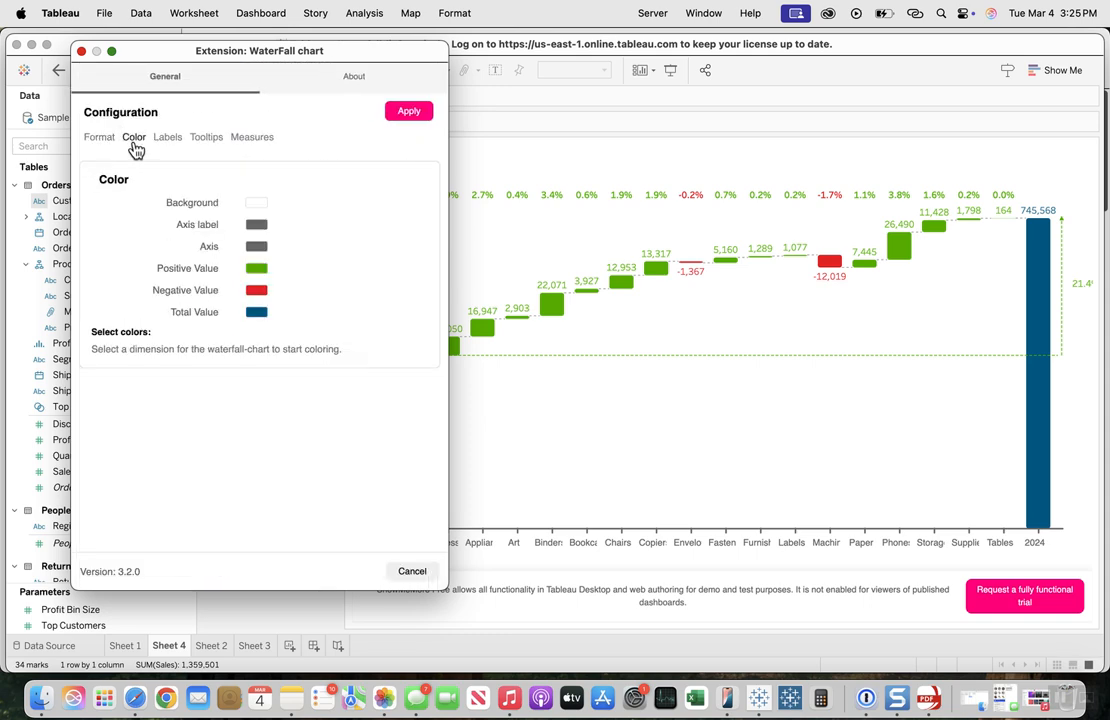
click(258, 269)
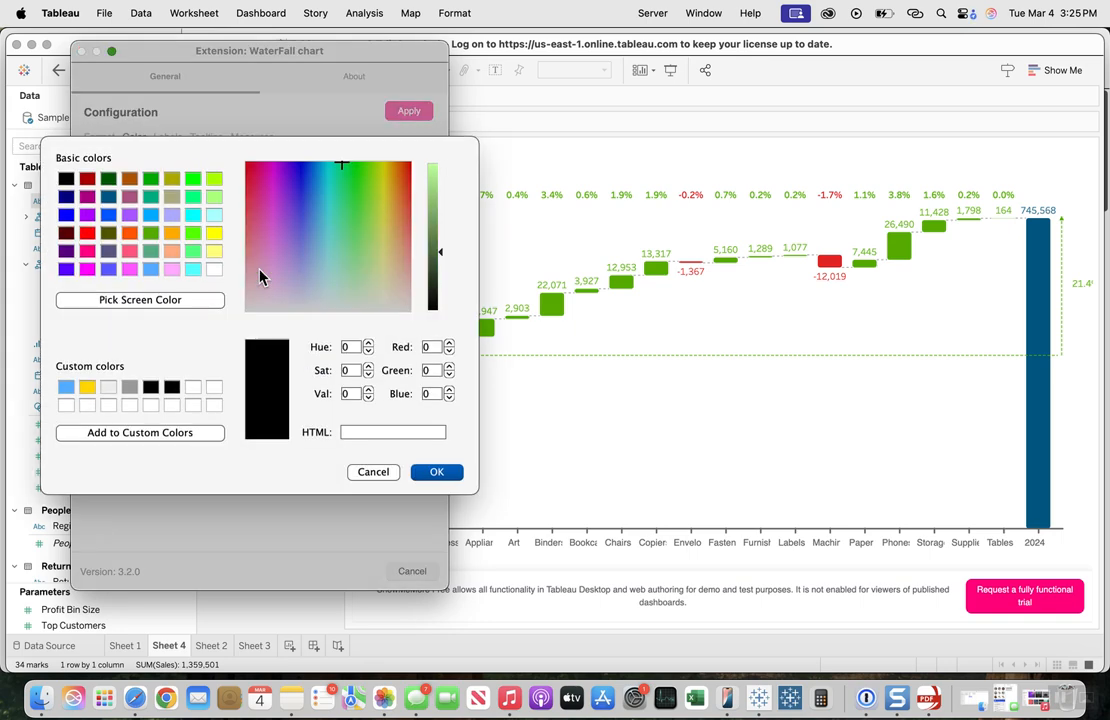
click(63, 391)
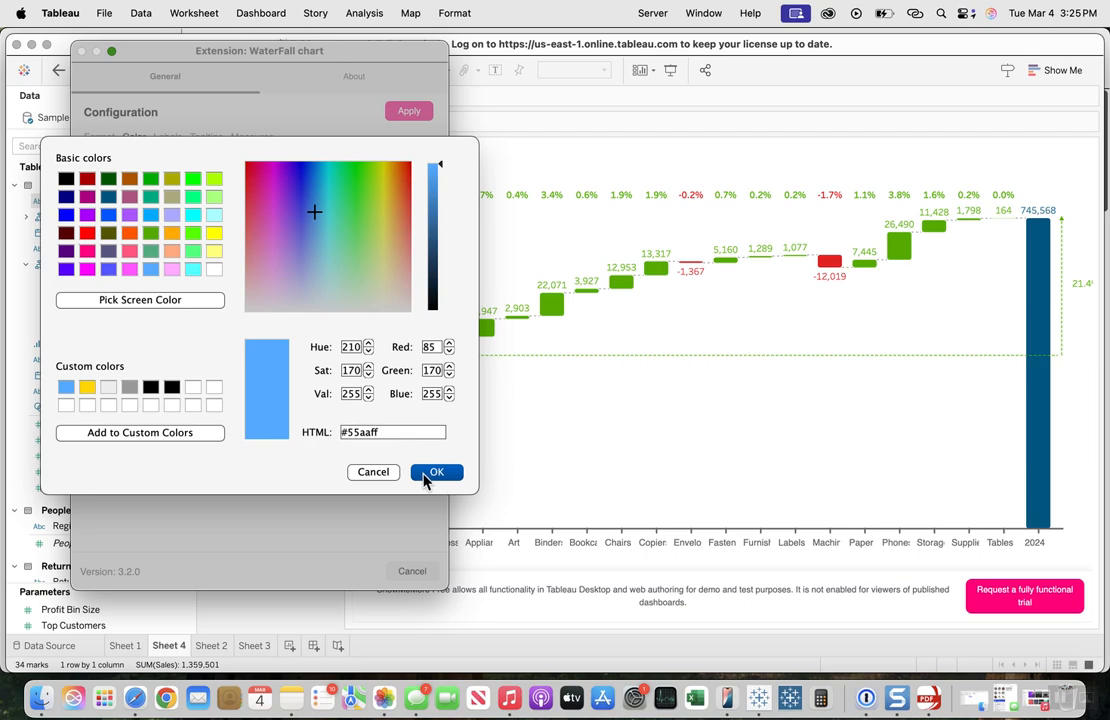
click(425, 478)
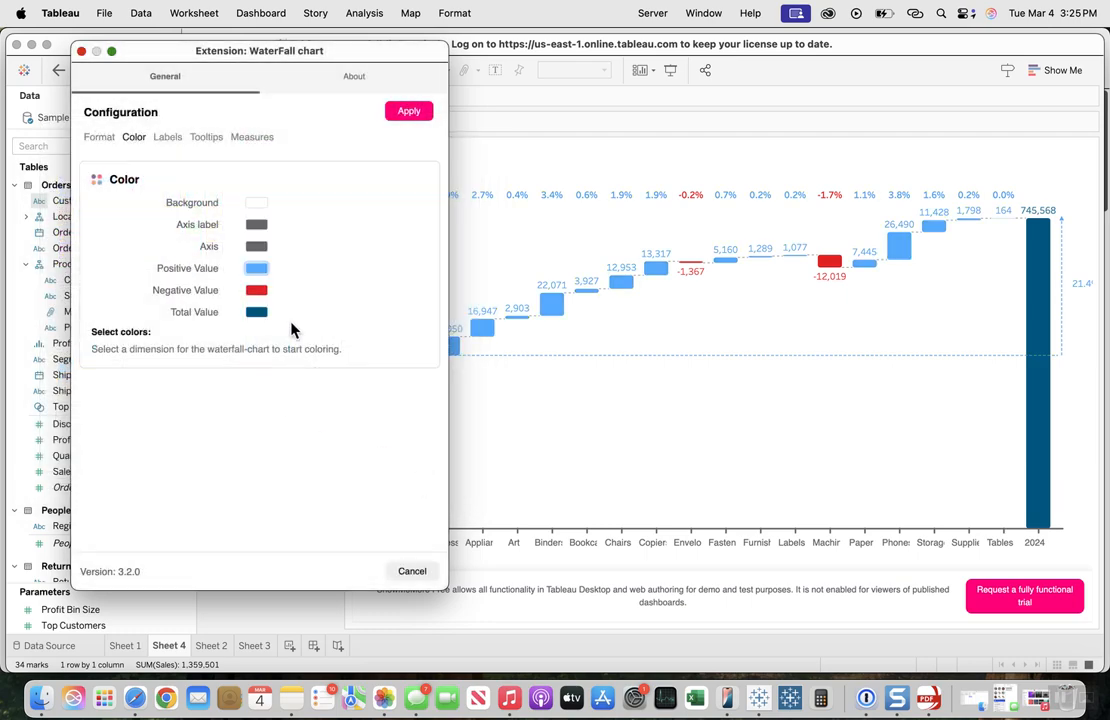
Step: Change the Negative Value color of the waterfall chart to the yellow custom color
click(259, 294)
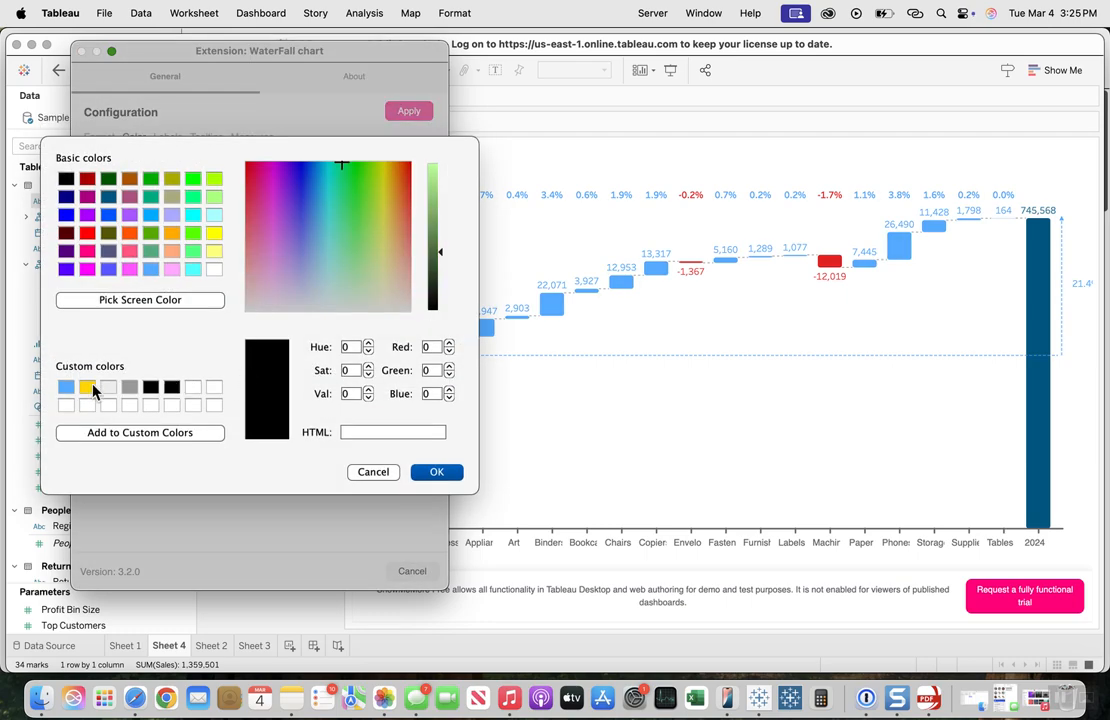
click(88, 388)
click(446, 471)
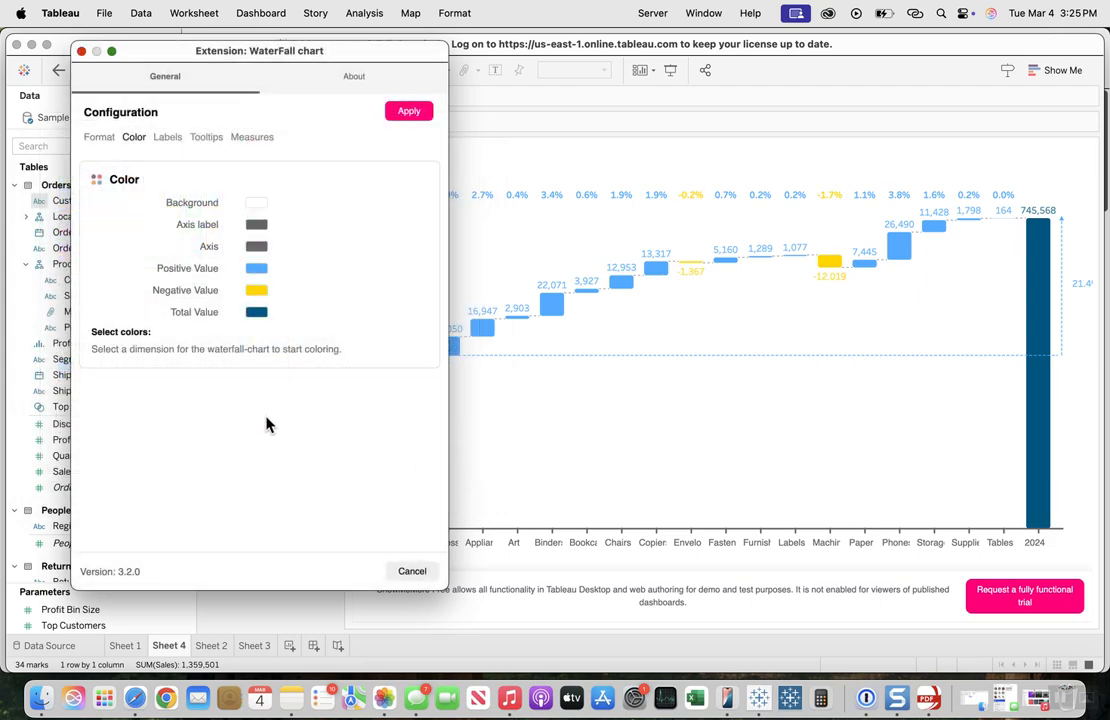
Step: Try the light gray custom color for Total Value and settle on the darker gray #989898
click(258, 313)
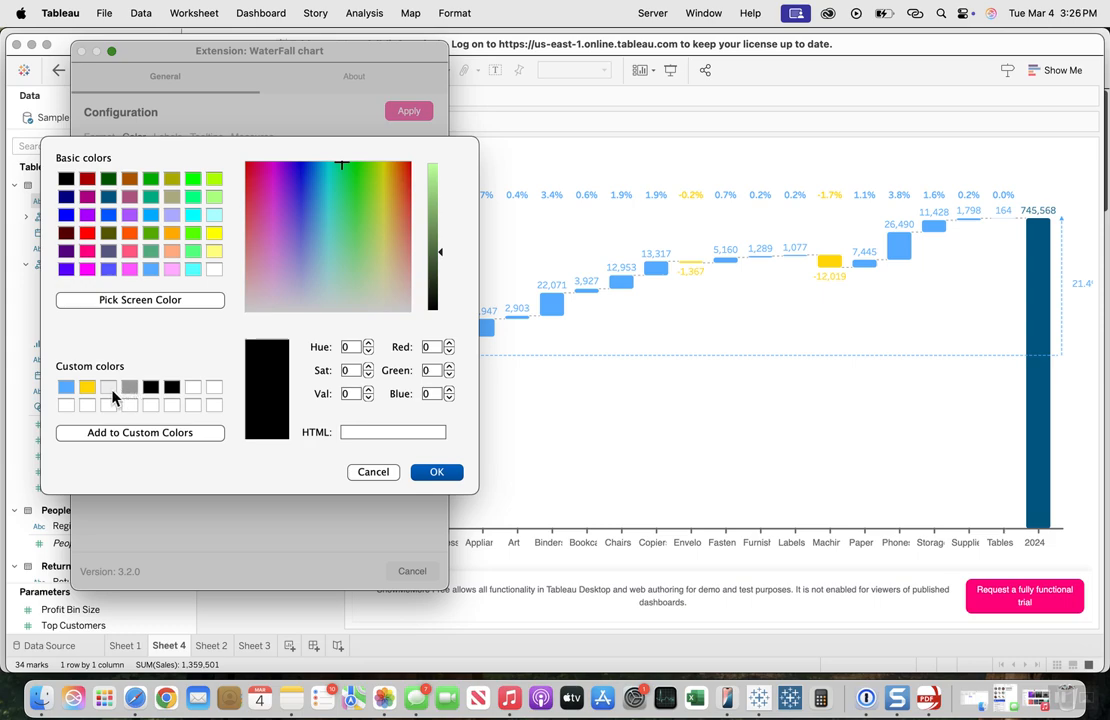
click(108, 387)
click(441, 473)
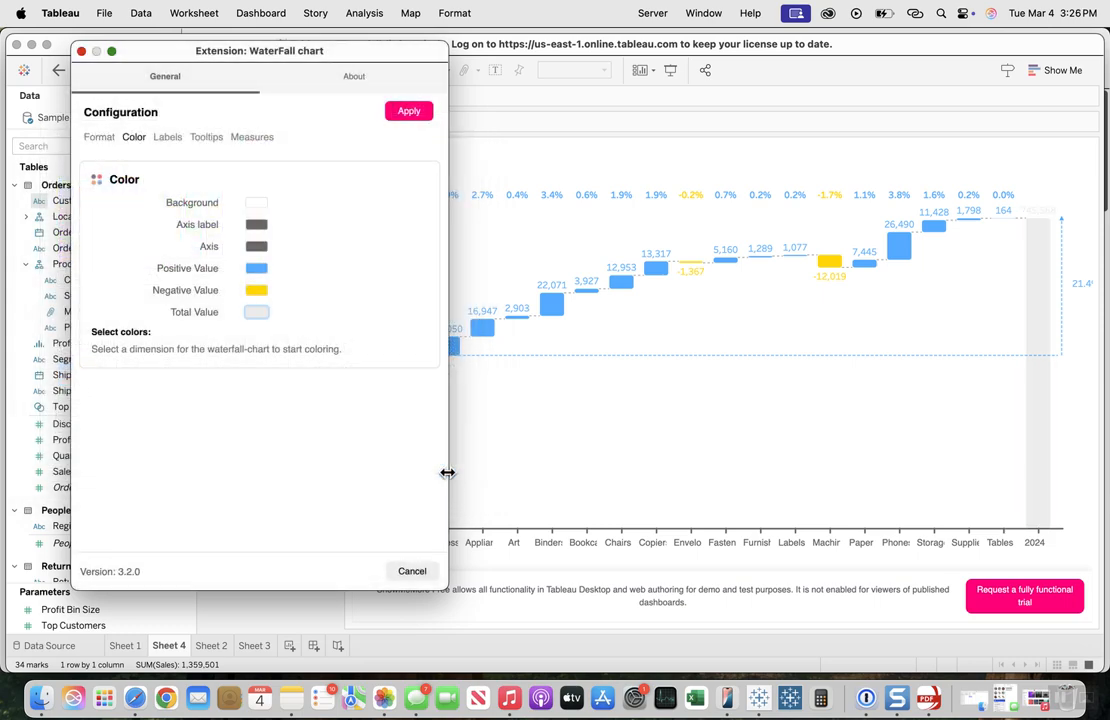
click(257, 312)
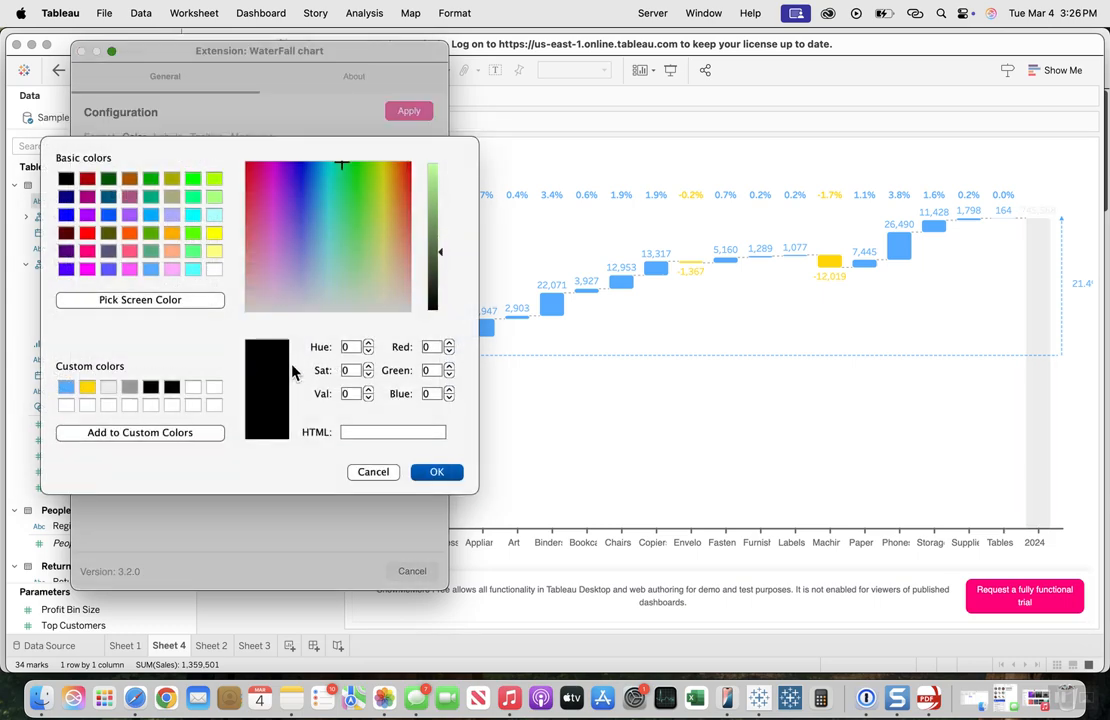
click(129, 387)
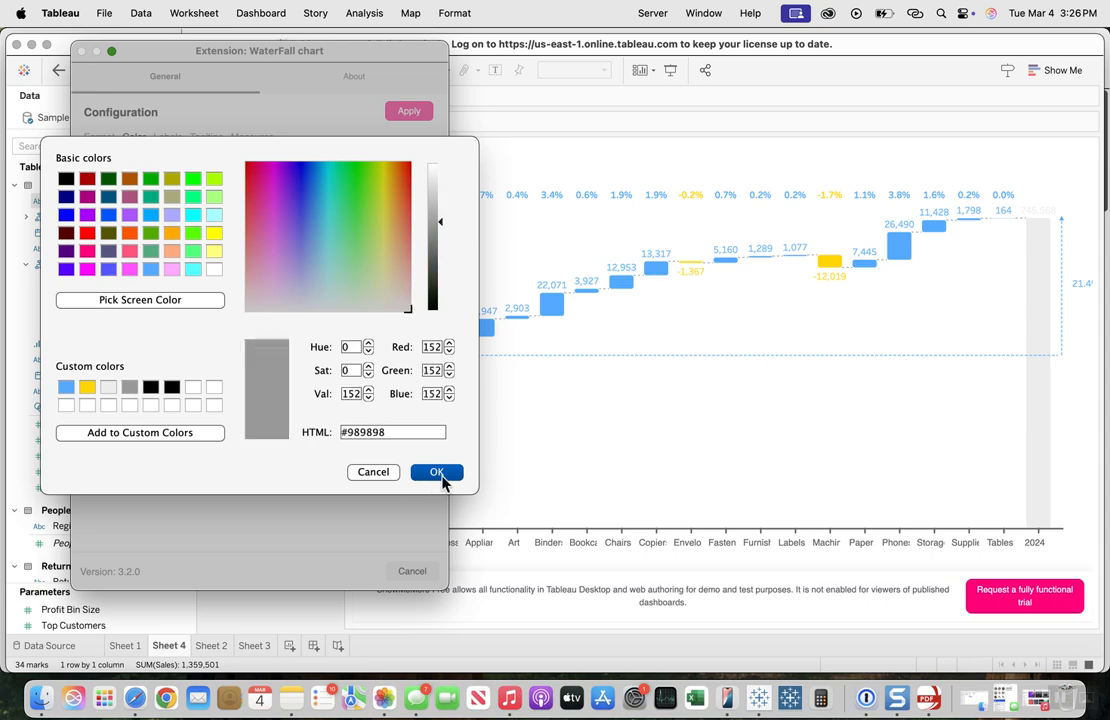
click(440, 476)
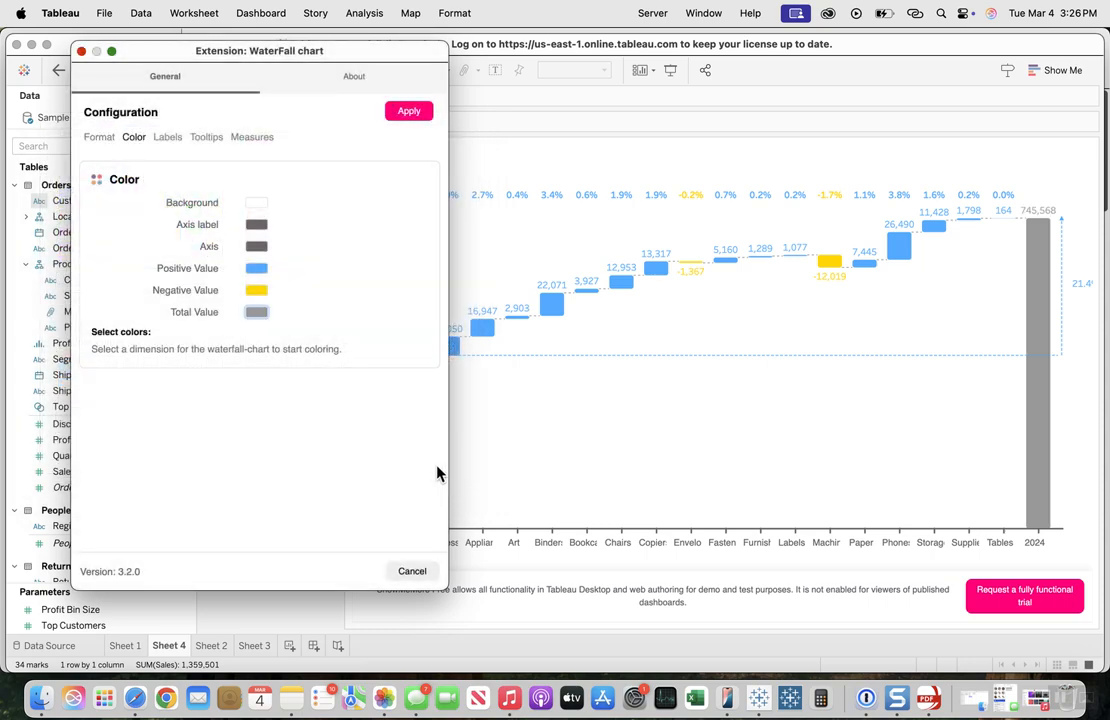
Step: Try a label font size of Smaller (70%) on the chart and return it to Normal (100%)
click(167, 139)
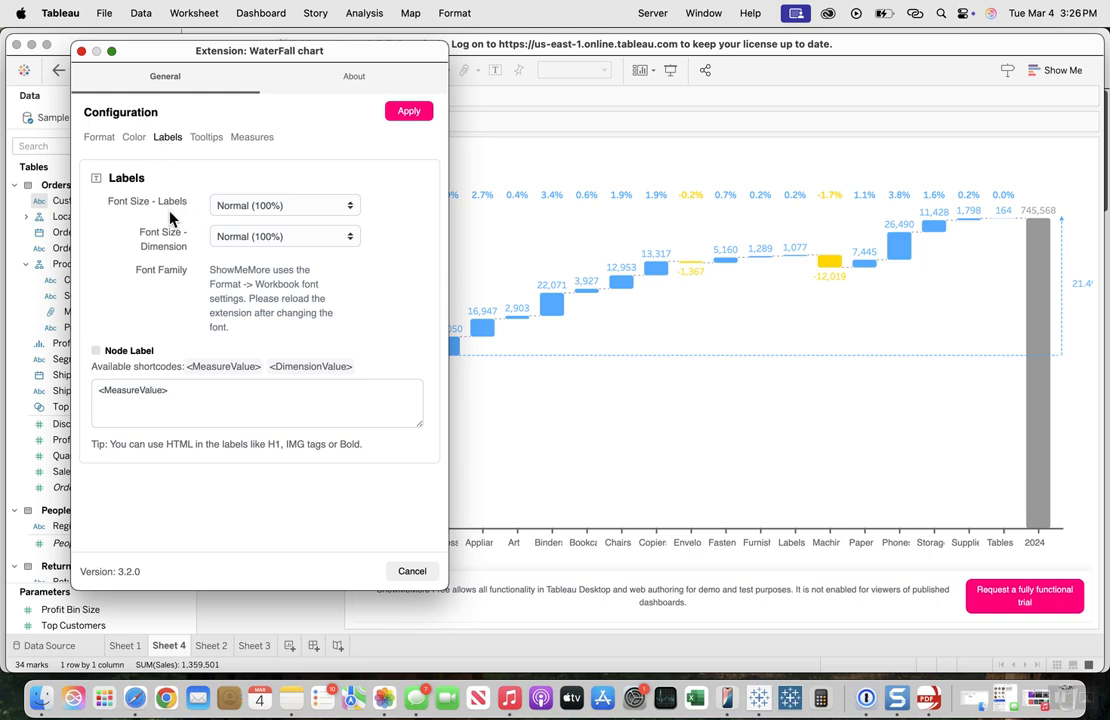
click(301, 208)
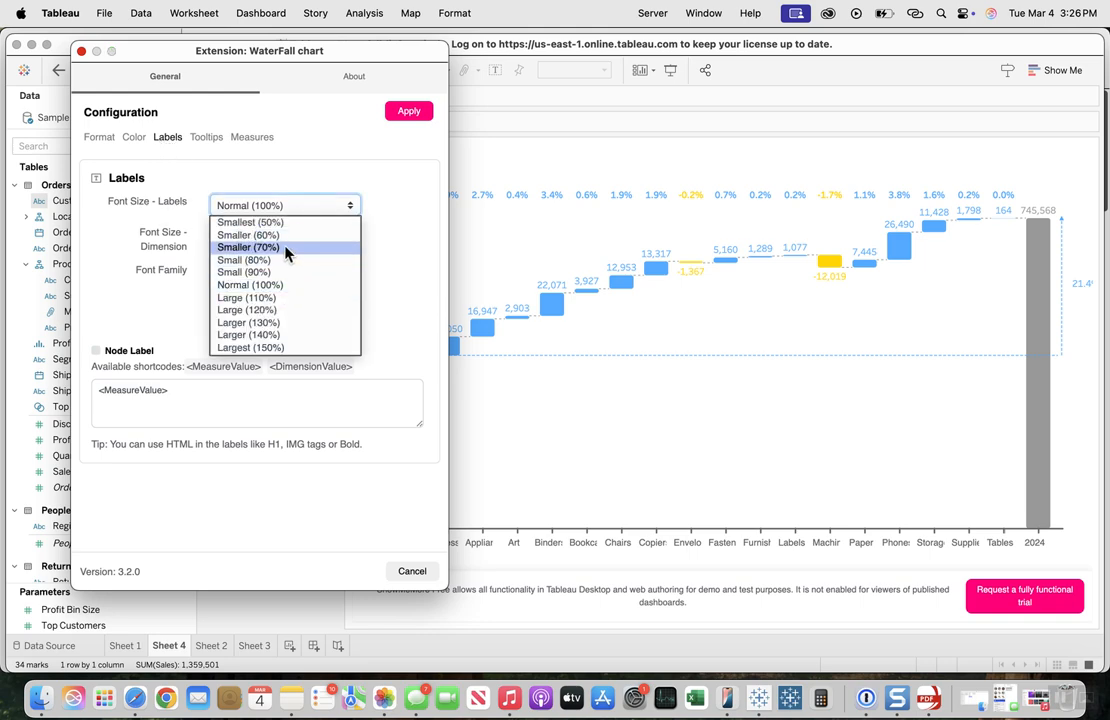
click(285, 248)
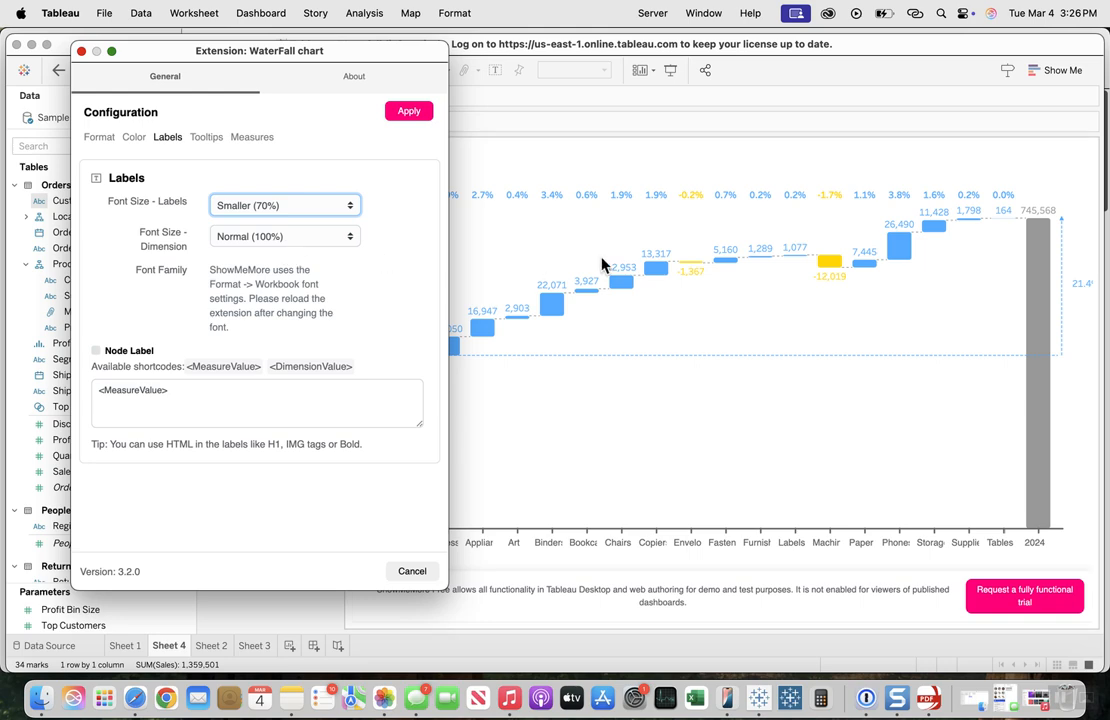
click(409, 115)
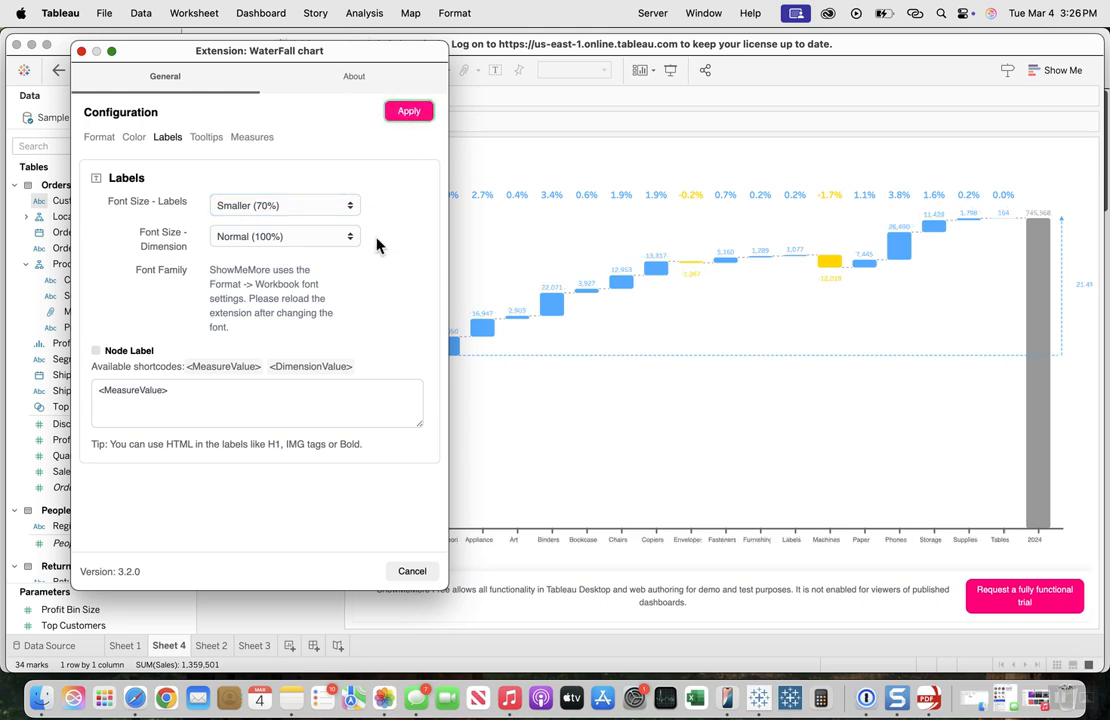
click(285, 205)
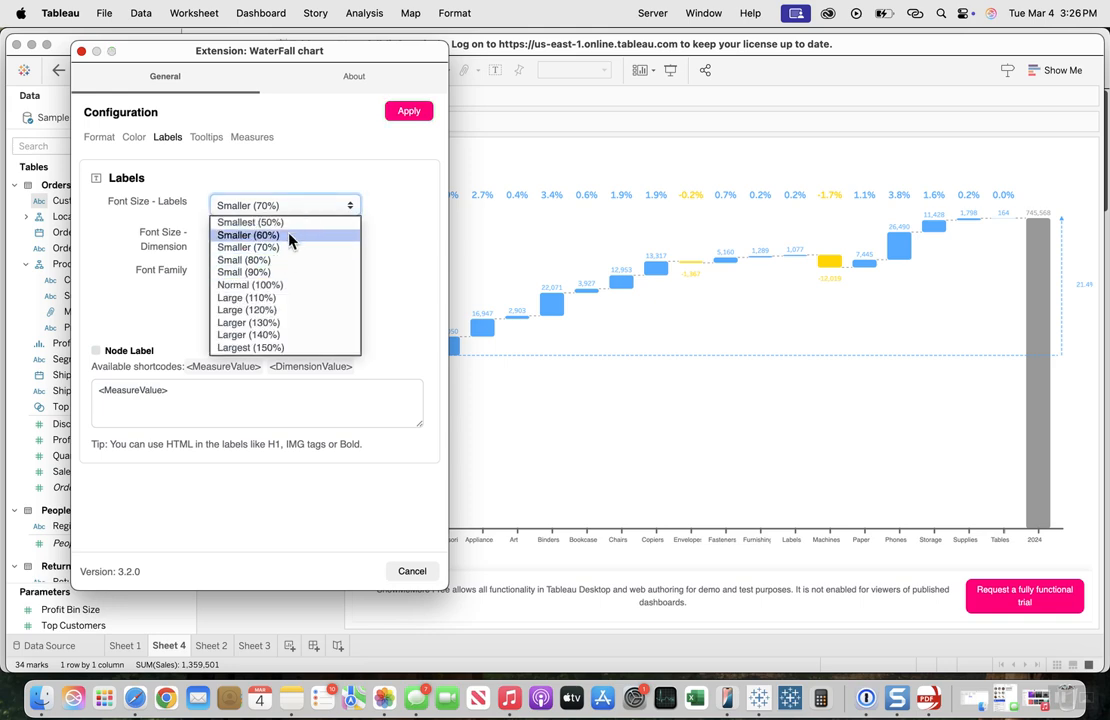
click(290, 285)
click(409, 114)
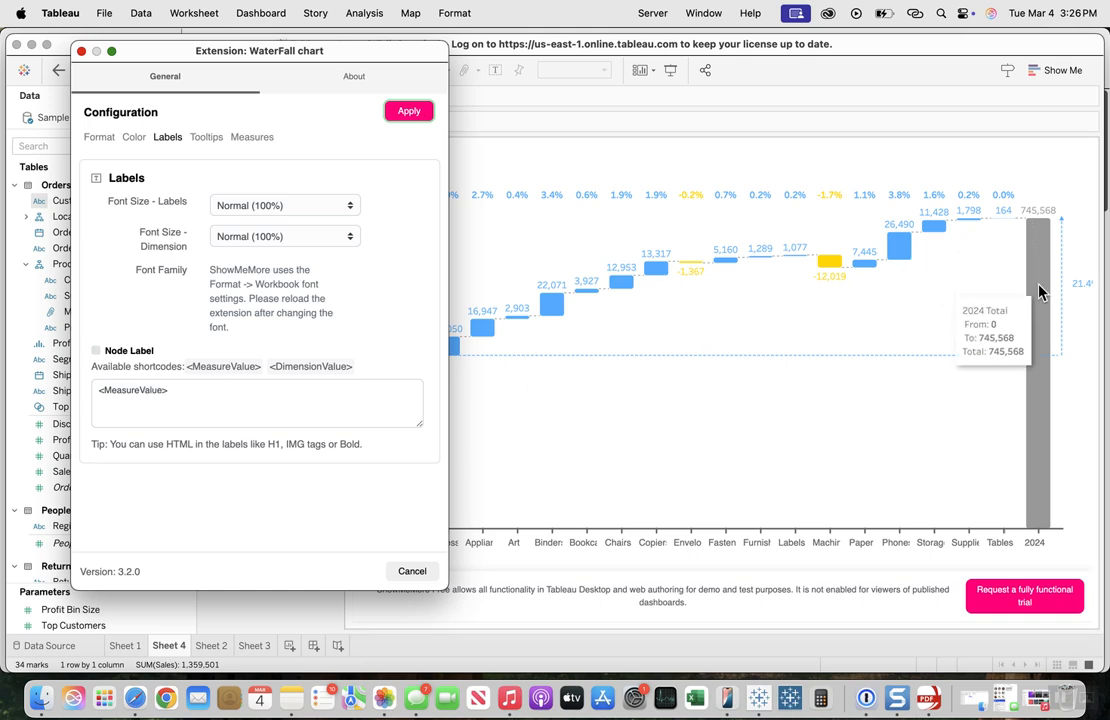
Step: Review the Bar Tooltip and Totals Tooltip templates in the extension configuration
click(204, 141)
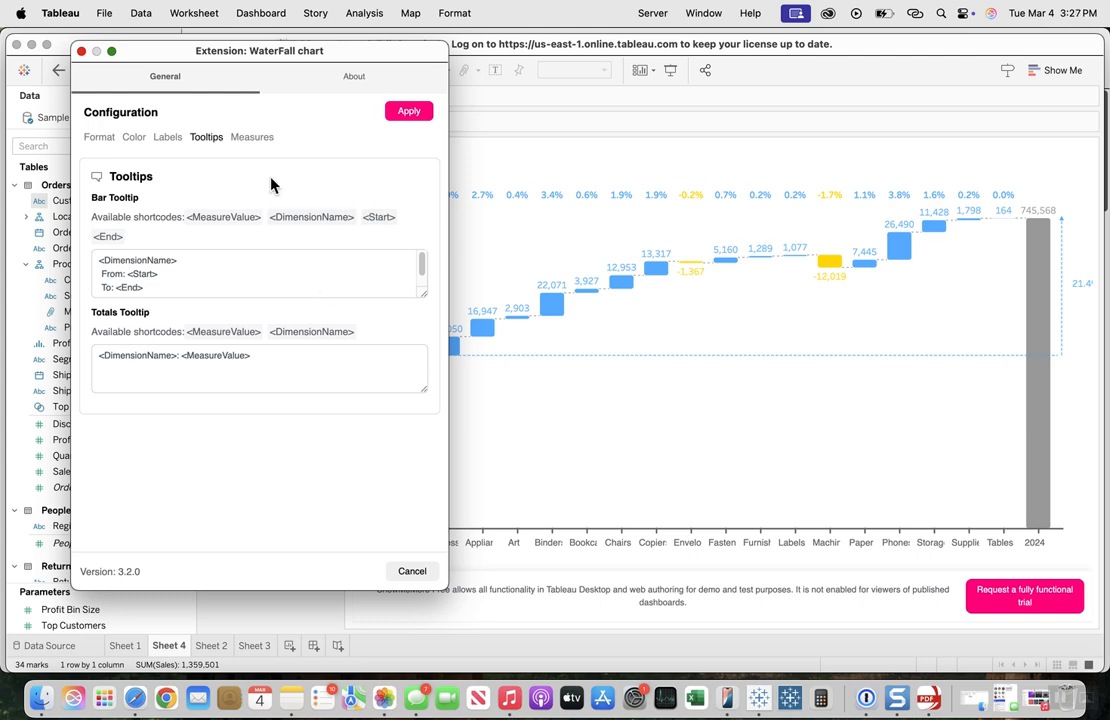
drag(265, 55, 608, 55)
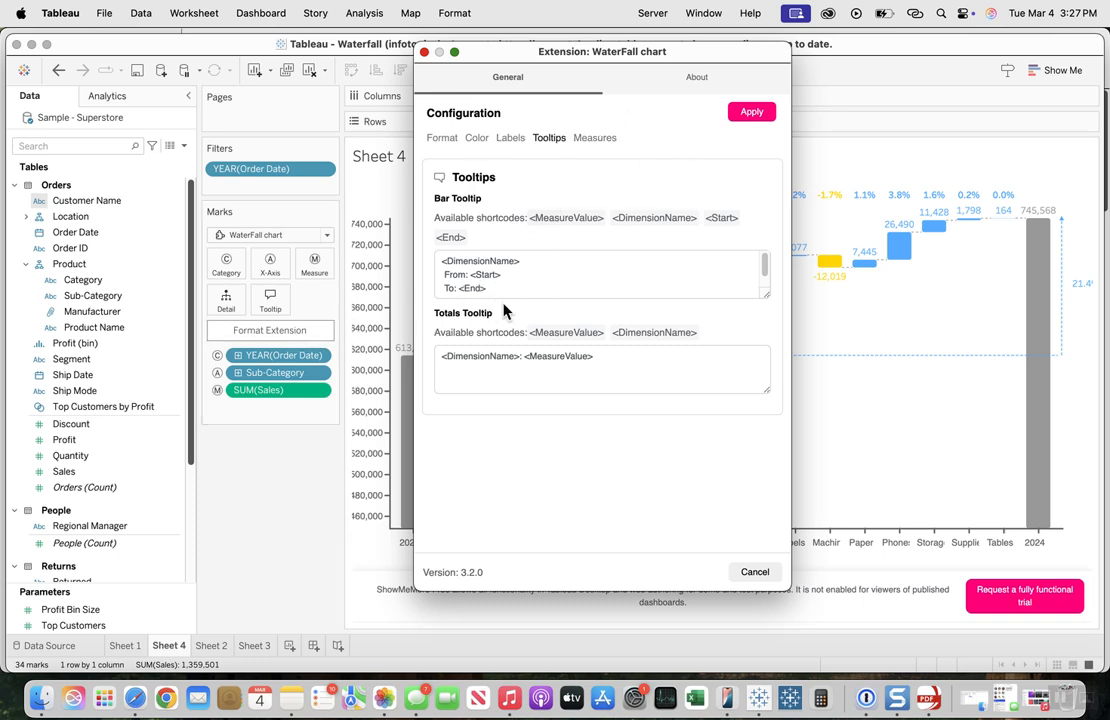
Step: Format the SUM(Sales) measure as Decimal with 1 decimal place and display units of Thousands (K), and apply it
click(597, 143)
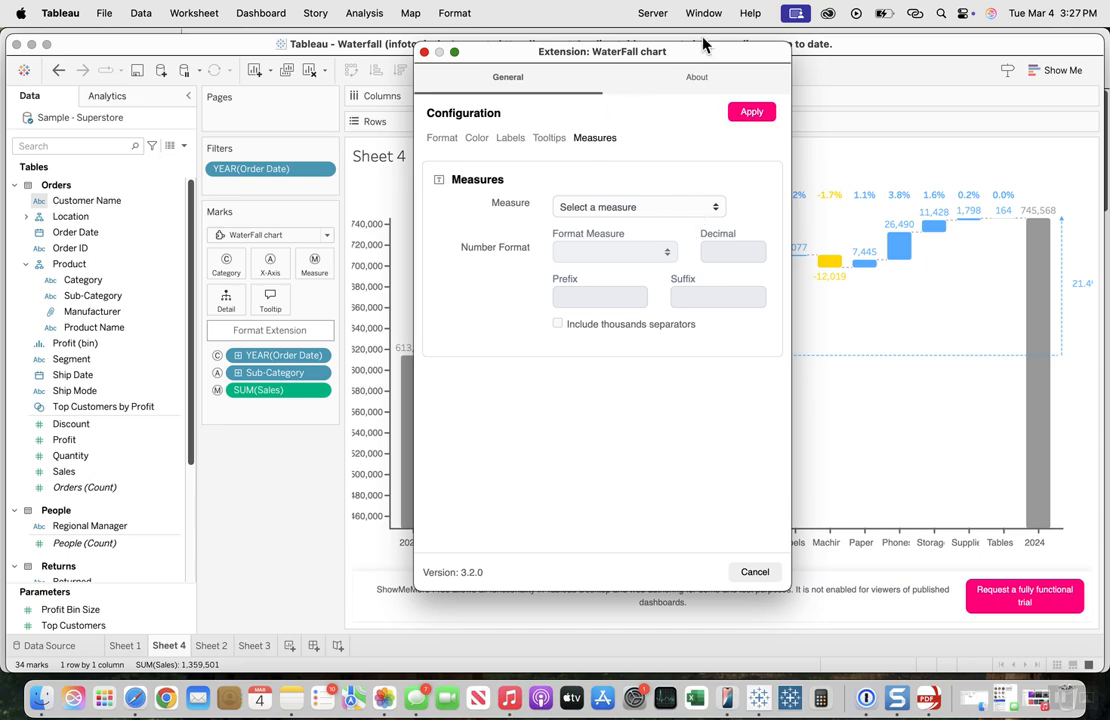
drag(700, 58, 352, 46)
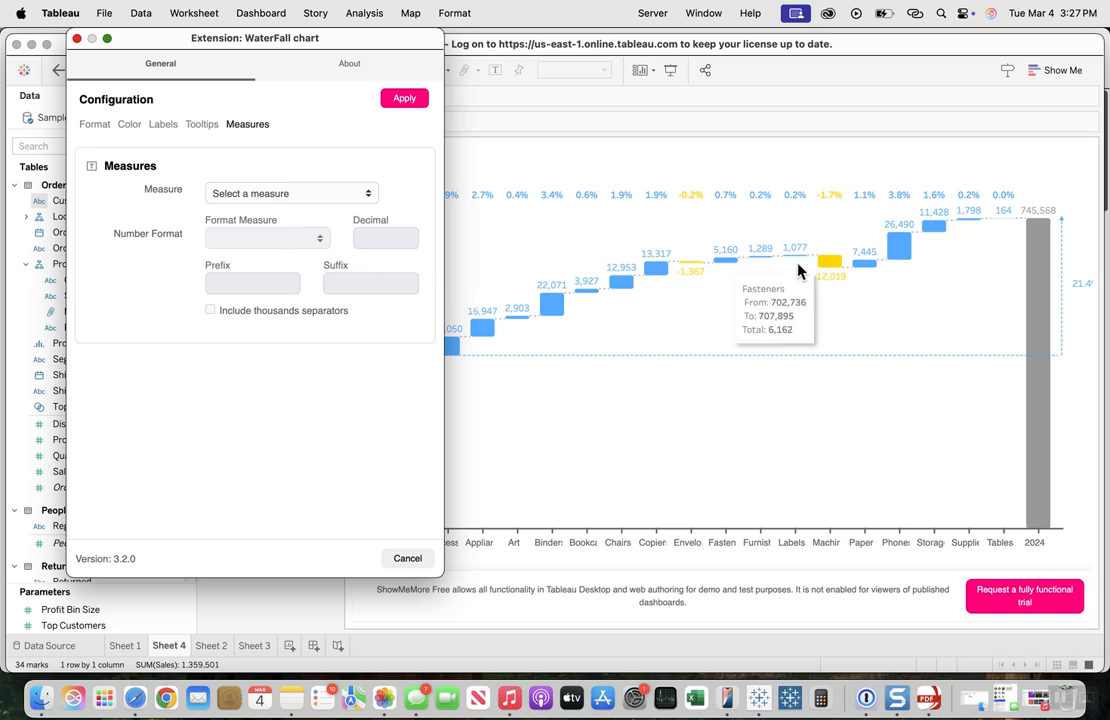
click(330, 196)
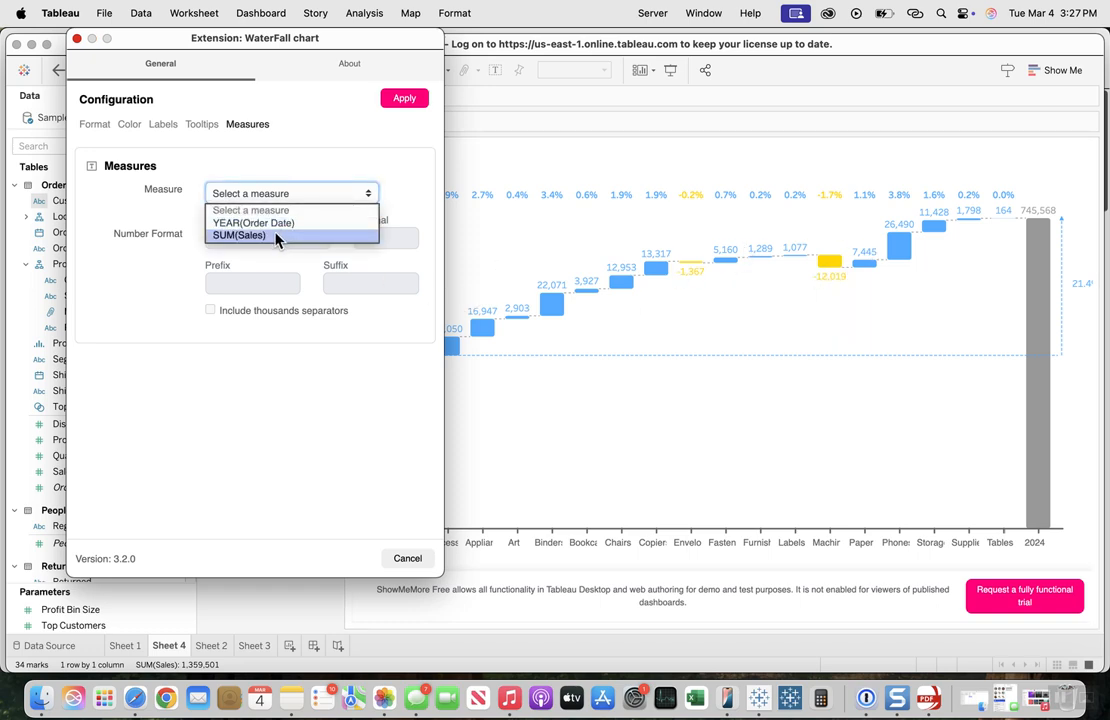
click(277, 236)
click(288, 241)
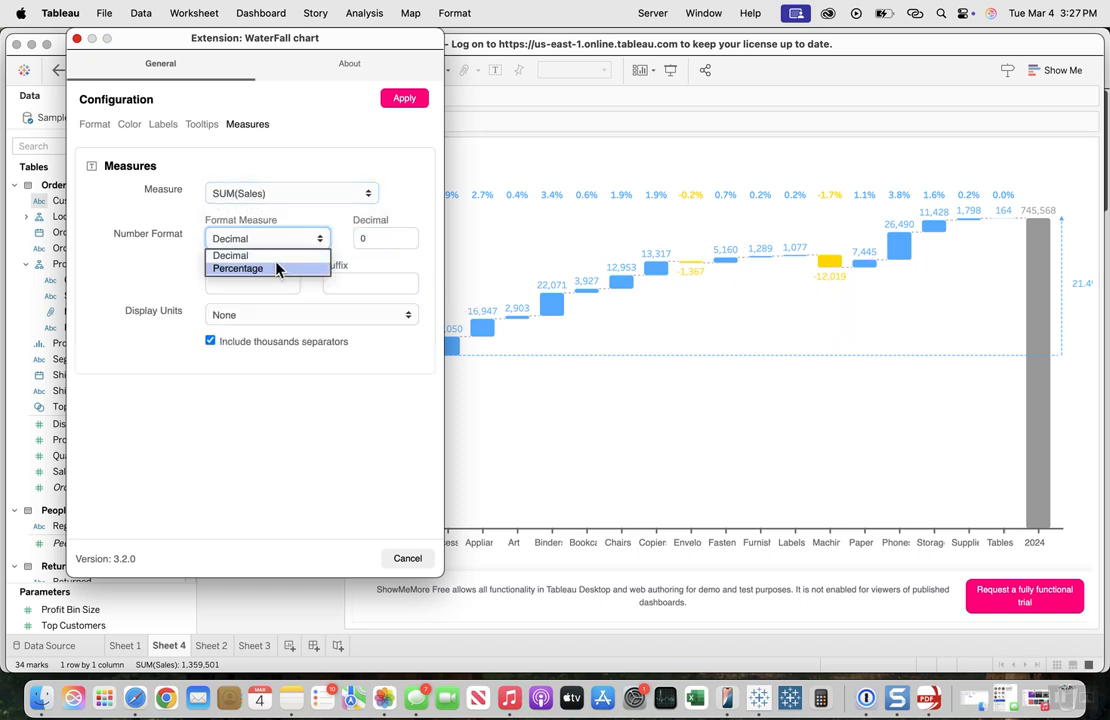
click(273, 256)
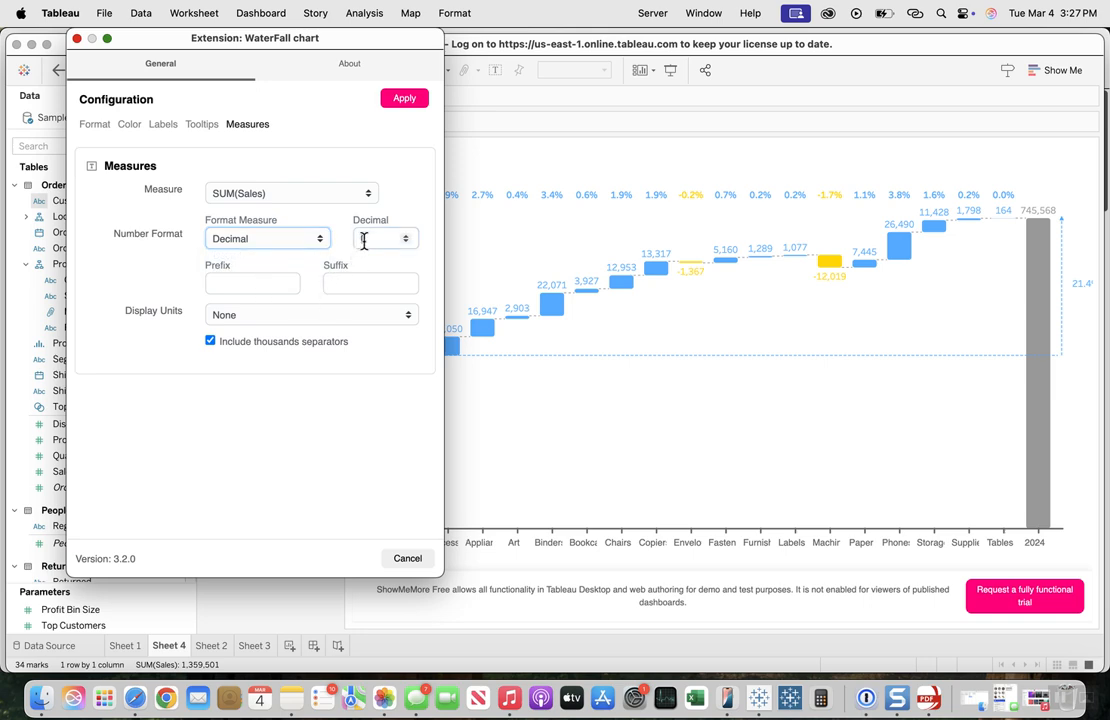
click(365, 239)
text(1)
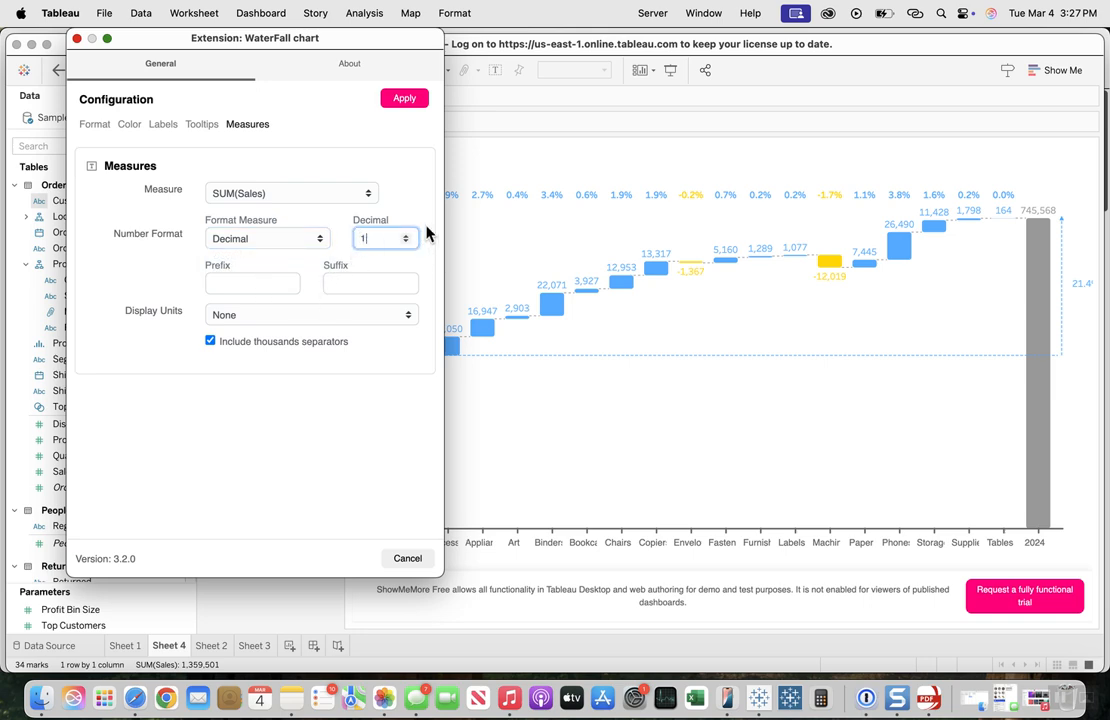
click(258, 315)
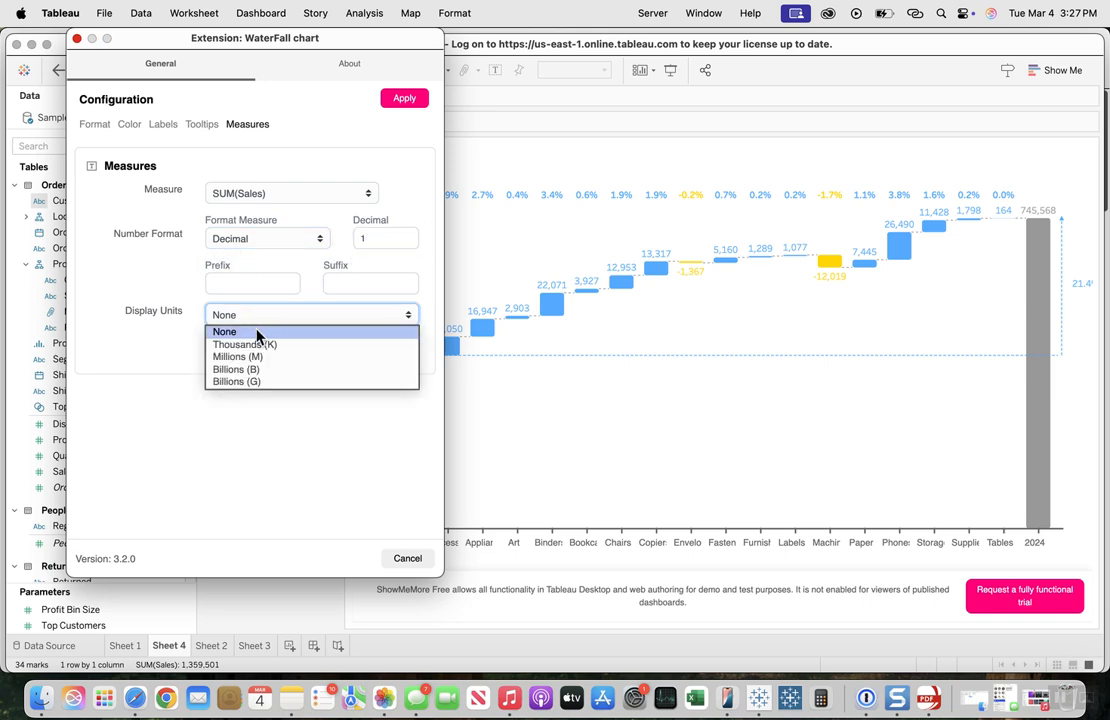
click(259, 345)
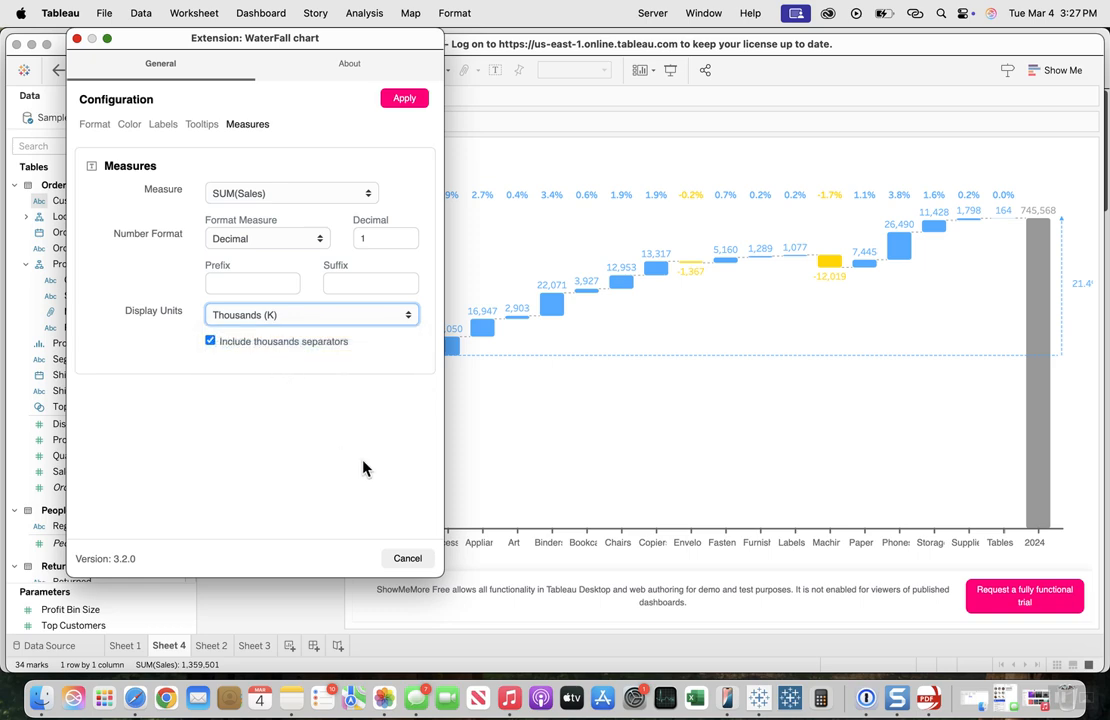
click(404, 99)
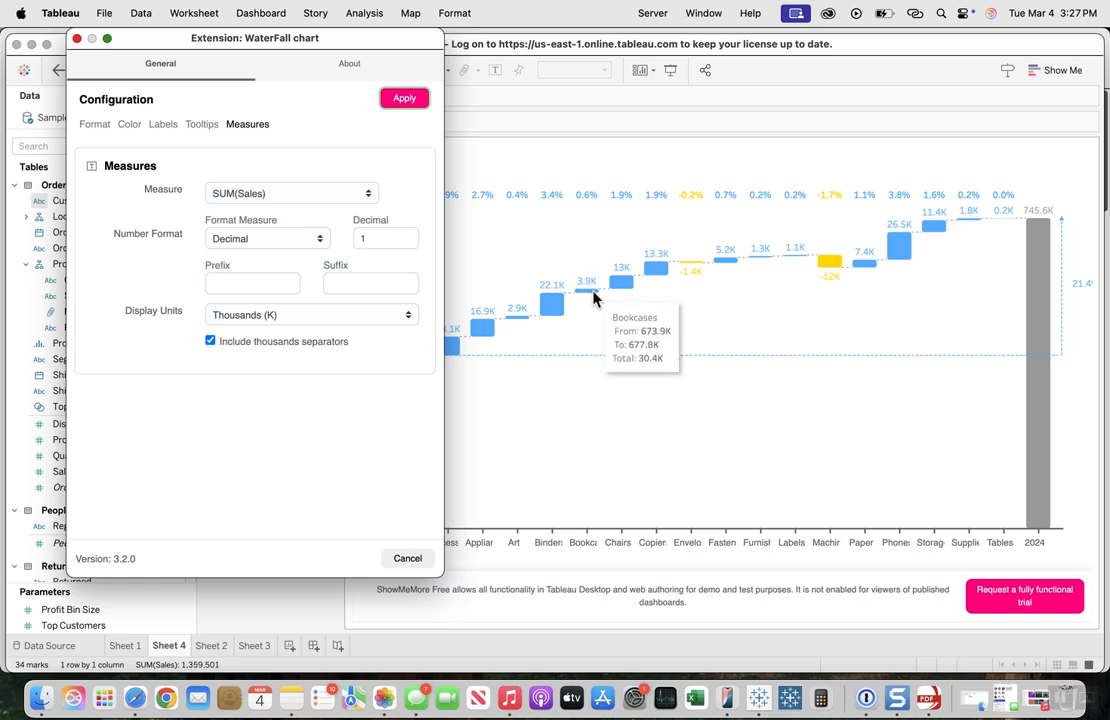
click(402, 98)
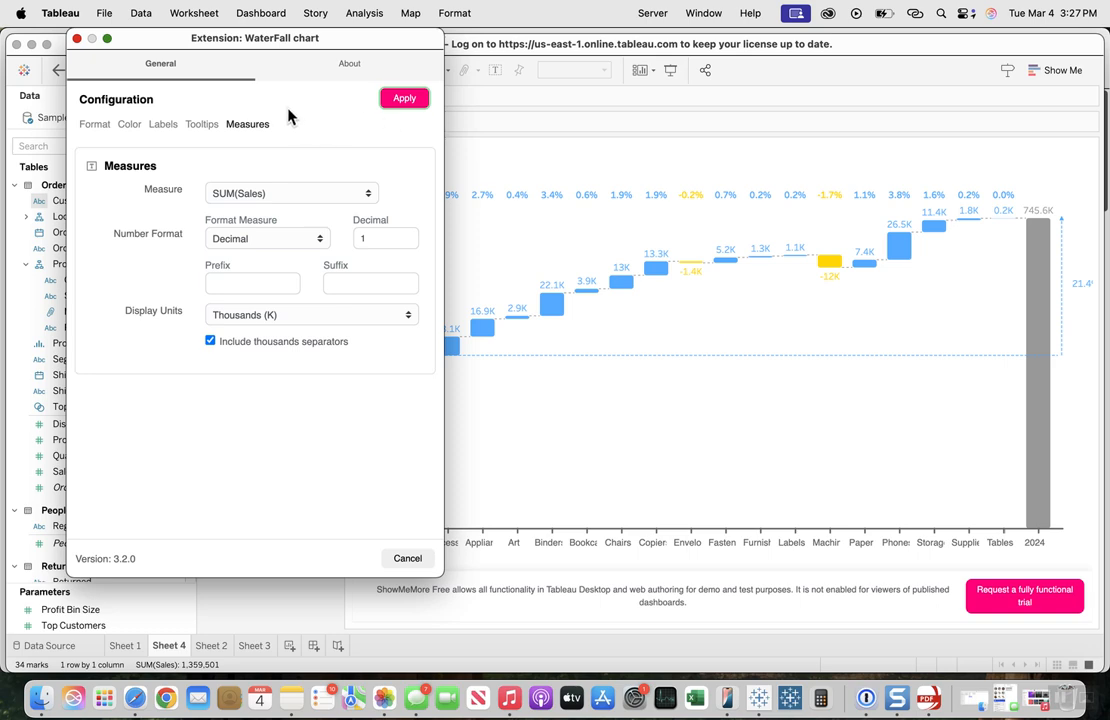
Step: Look over the extension's Format settings once more and close the configuration window
click(87, 128)
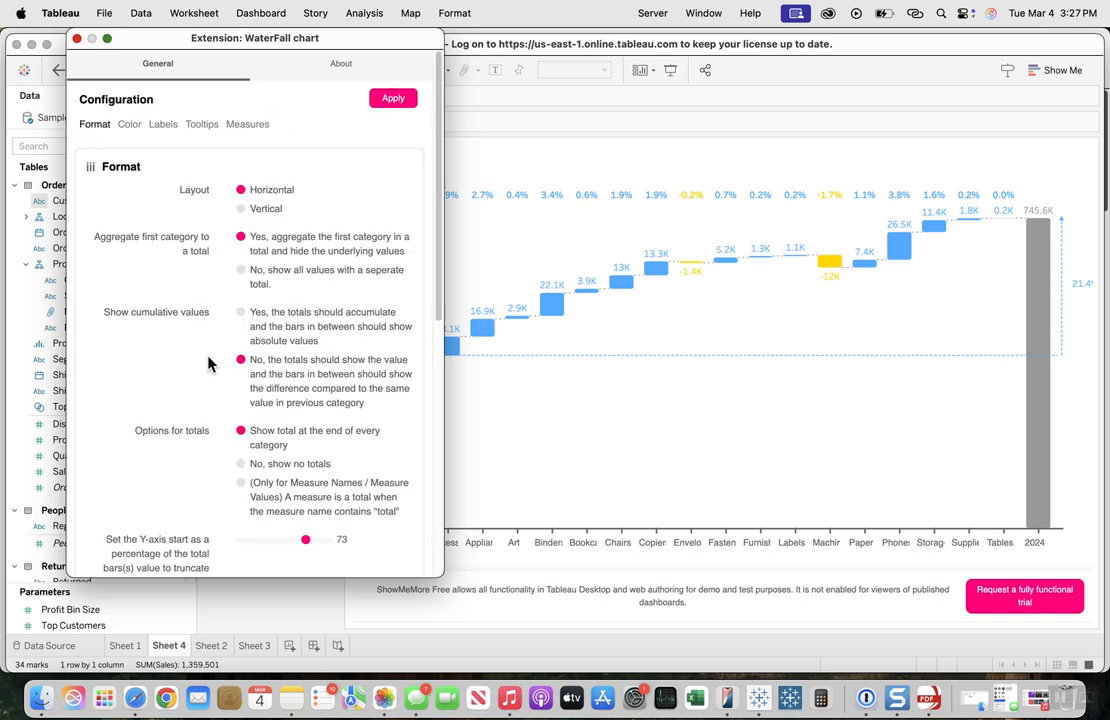
scroll(207, 364, down, 10)
scroll(98, 187, up, 6)
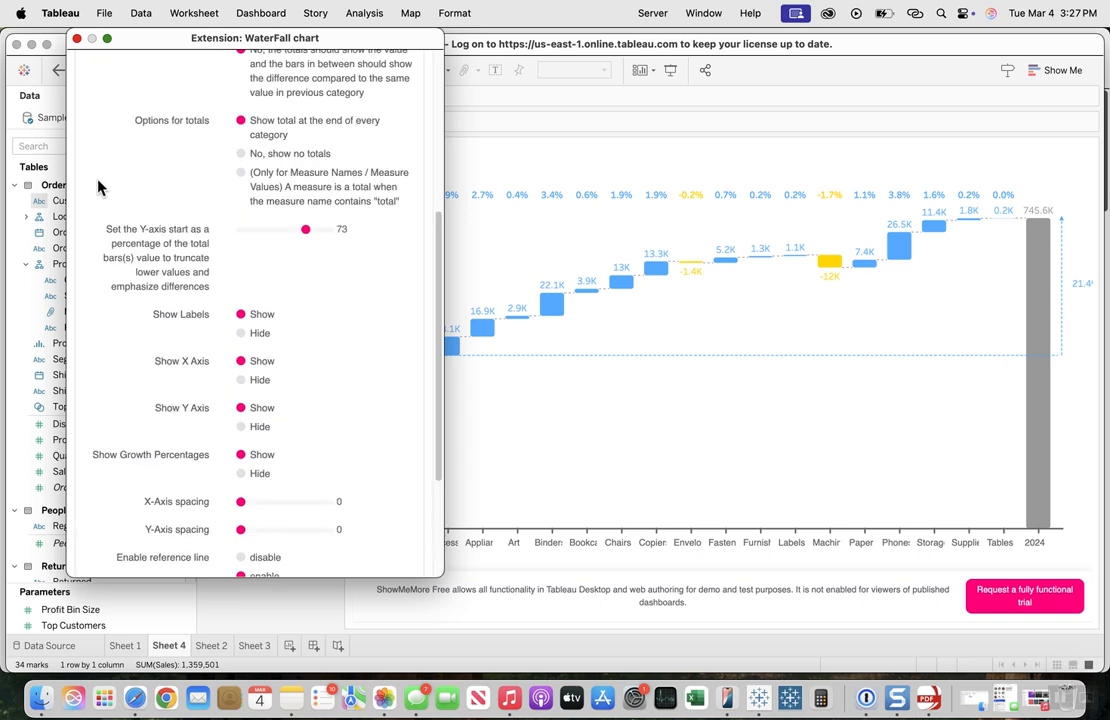
scroll(90, 150, up, 5)
scroll(100, 270, down, 1)
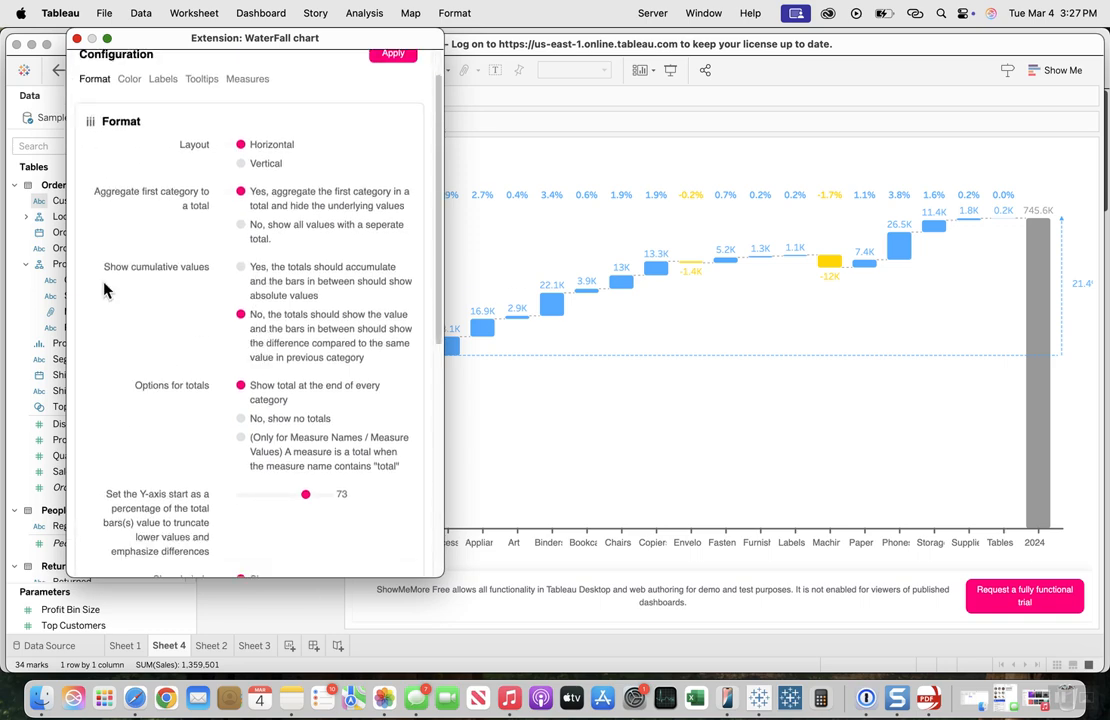
click(77, 38)
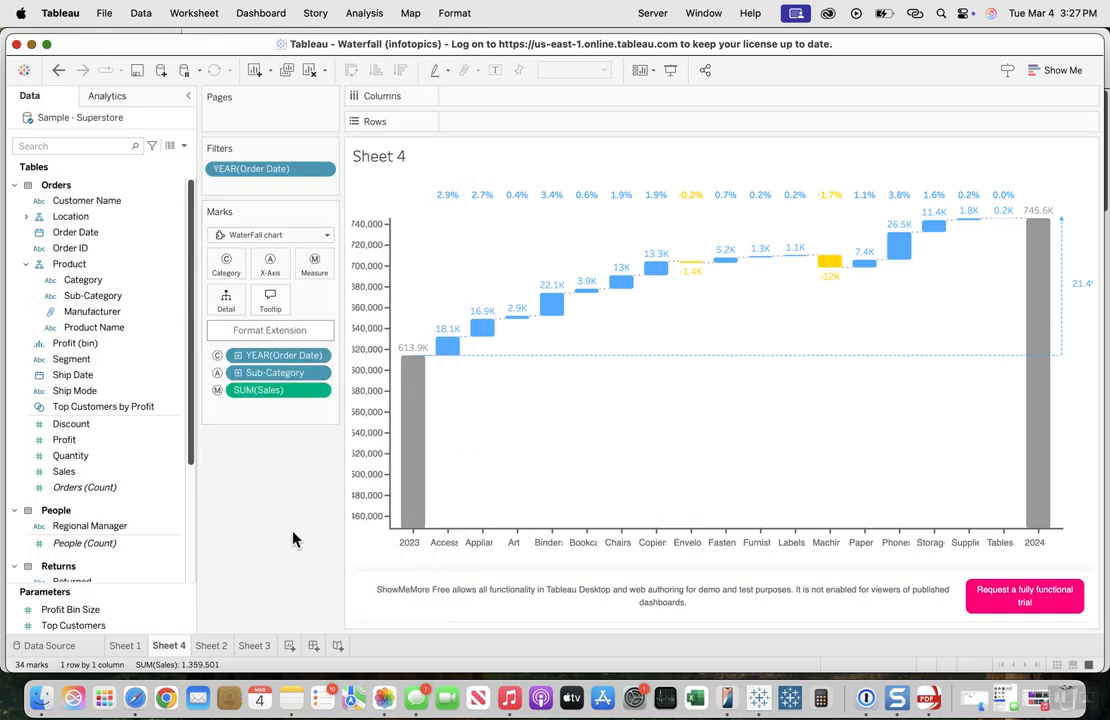
Step: Inspect the worksheet's tooltip editor, cancel it, and view the tooltip of the Accessories bar
click(270, 300)
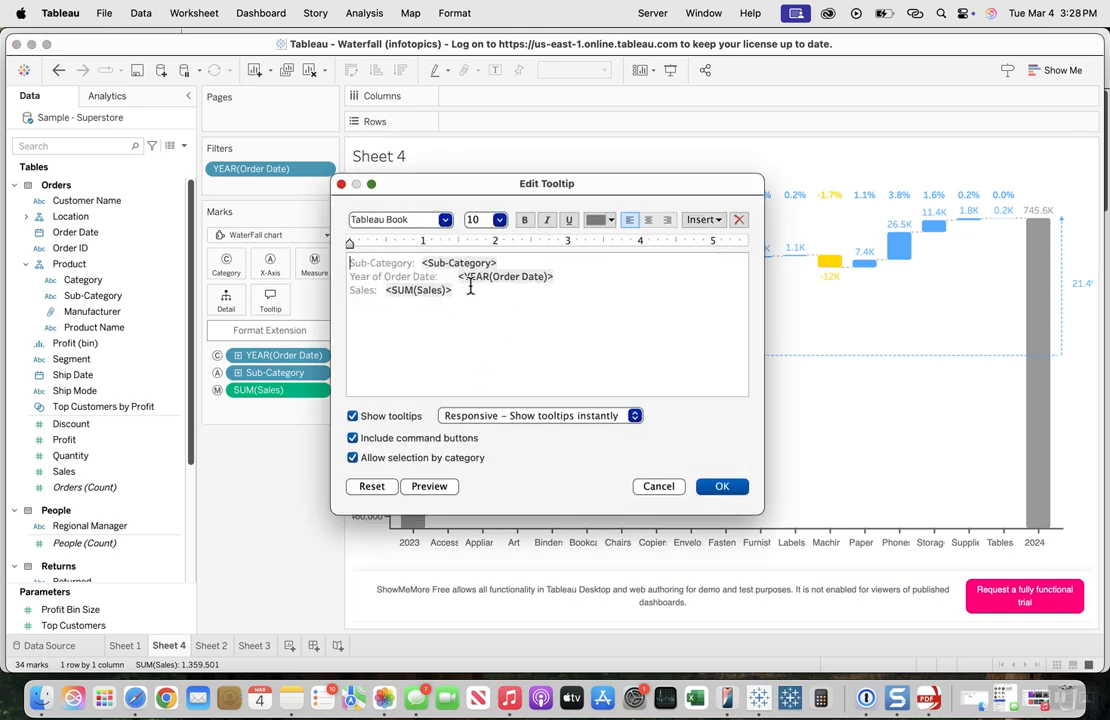
click(664, 488)
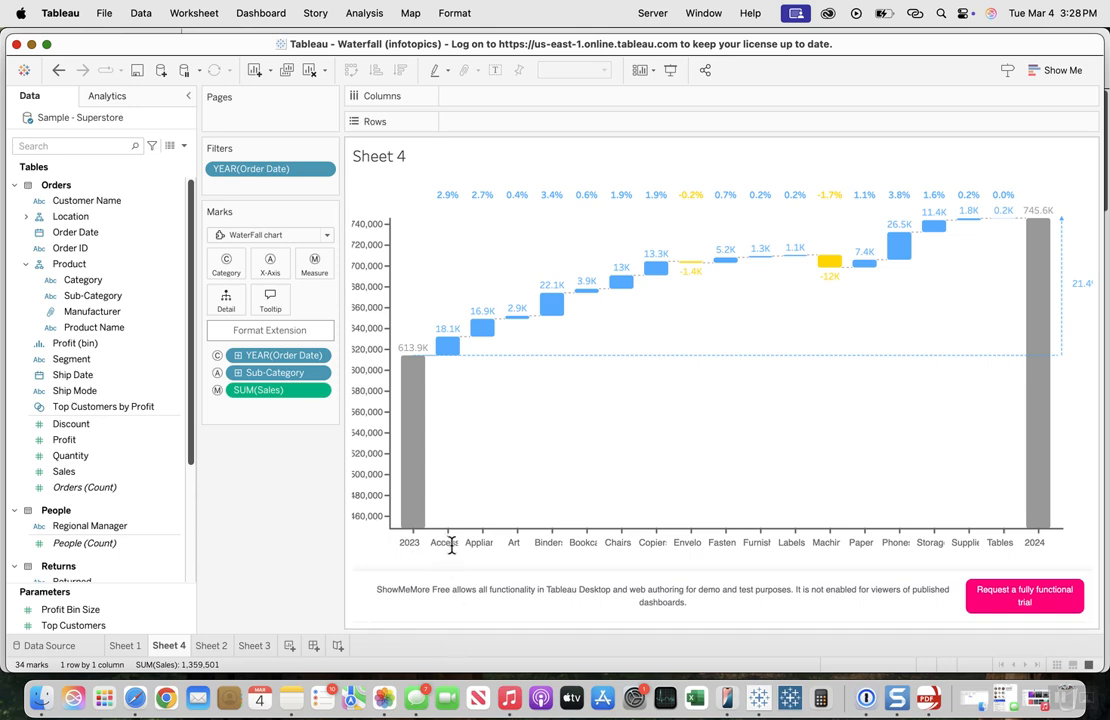
mouse_move(452, 345)
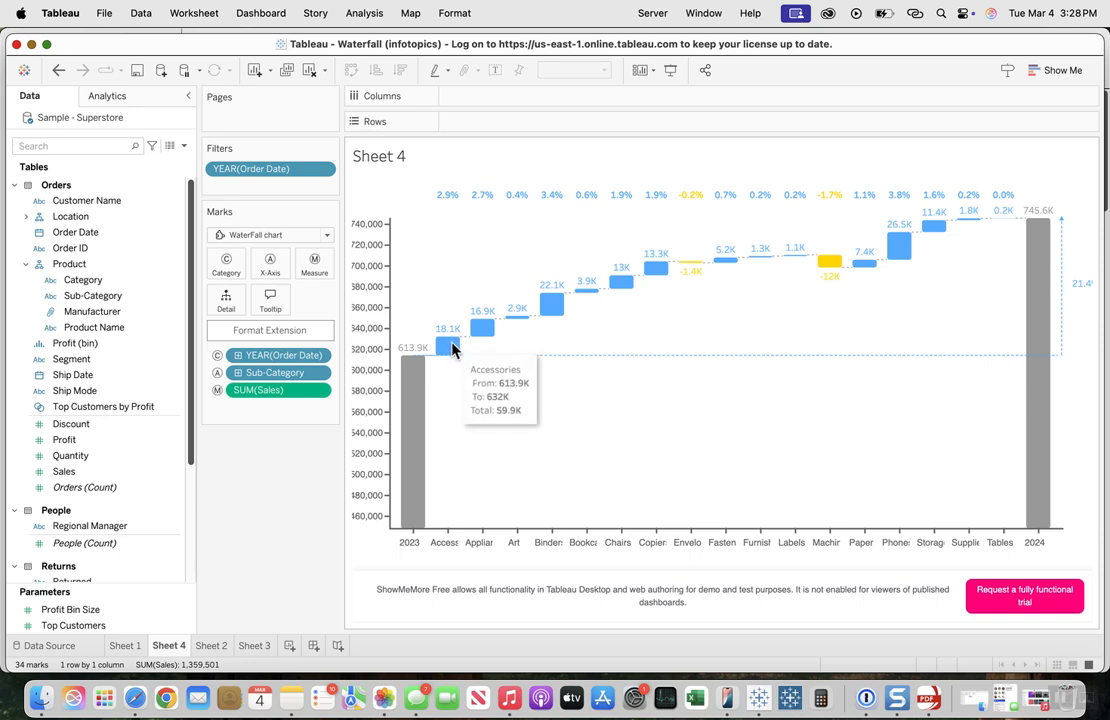